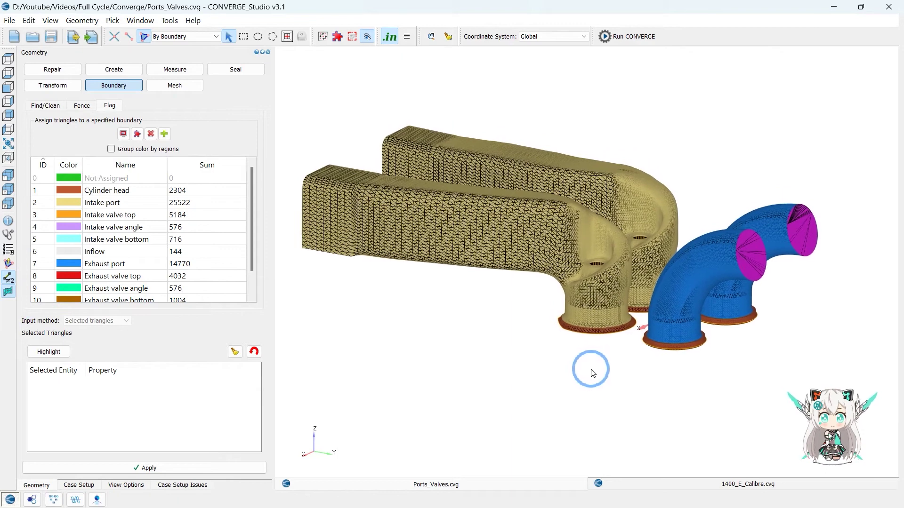
Switch to 1400_E_Calibre.cvg and examine its Liner, Piston and Head boundaries and its case setup tree.
click(696, 481)
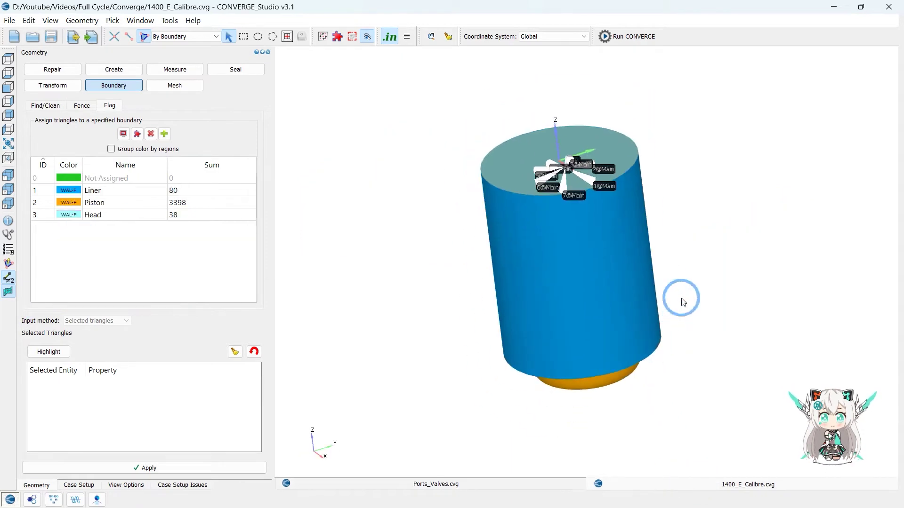
drag(740, 275, 695, 226)
click(116, 190)
click(104, 203)
click(104, 215)
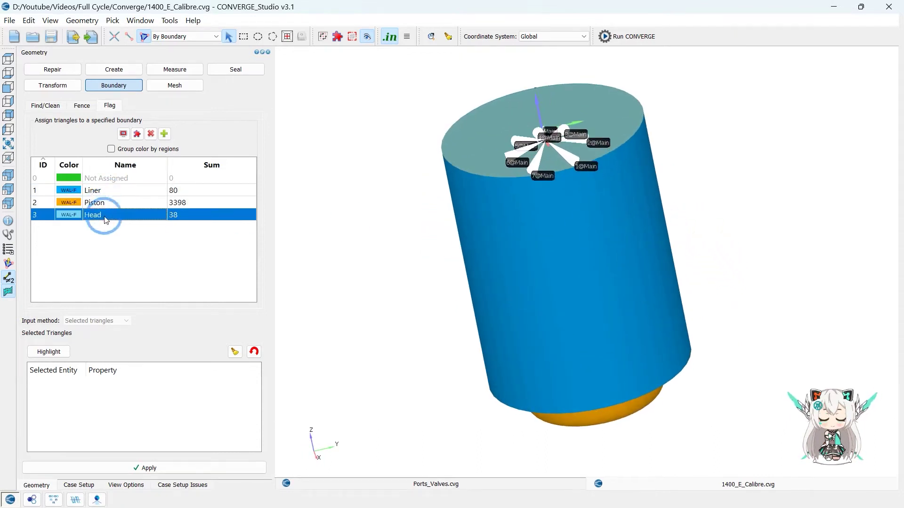
click(79, 485)
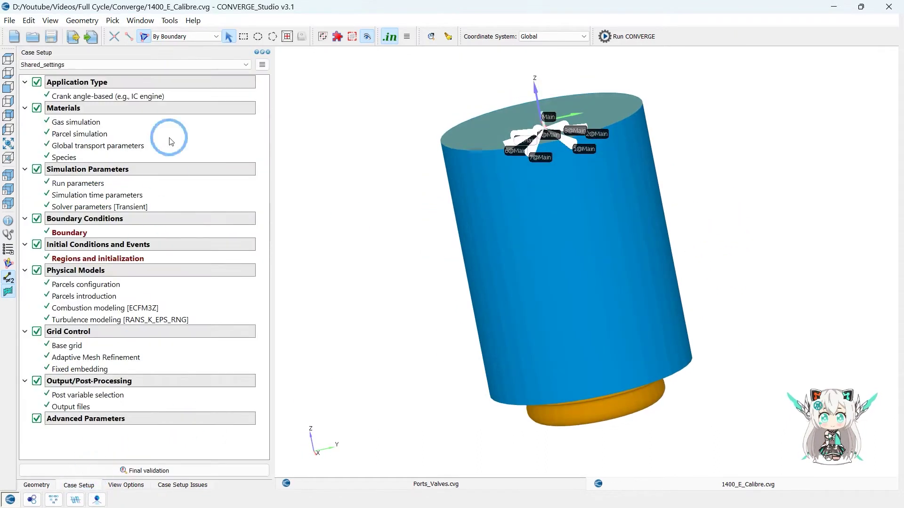
drag(682, 245, 705, 201)
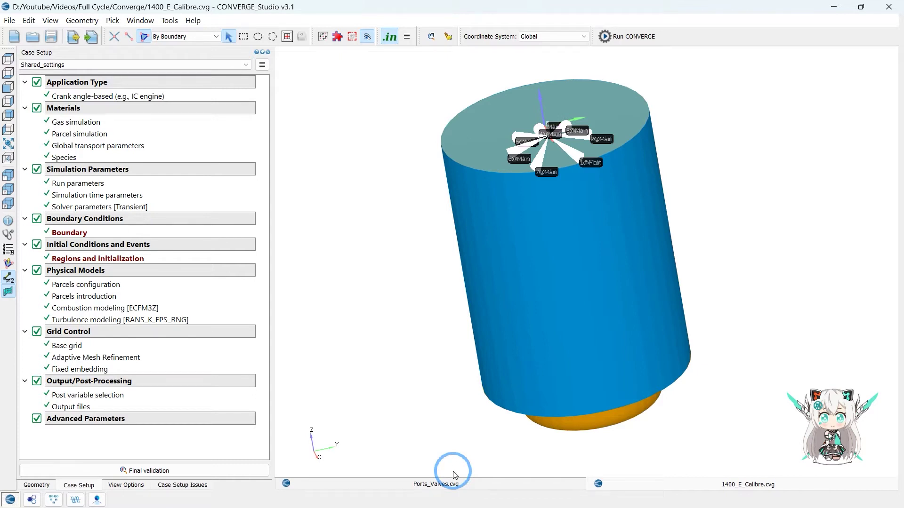
Return to Ports_Valves.cvg and hide the Inflow boundary.
click(446, 484)
drag(603, 230, 351, 305)
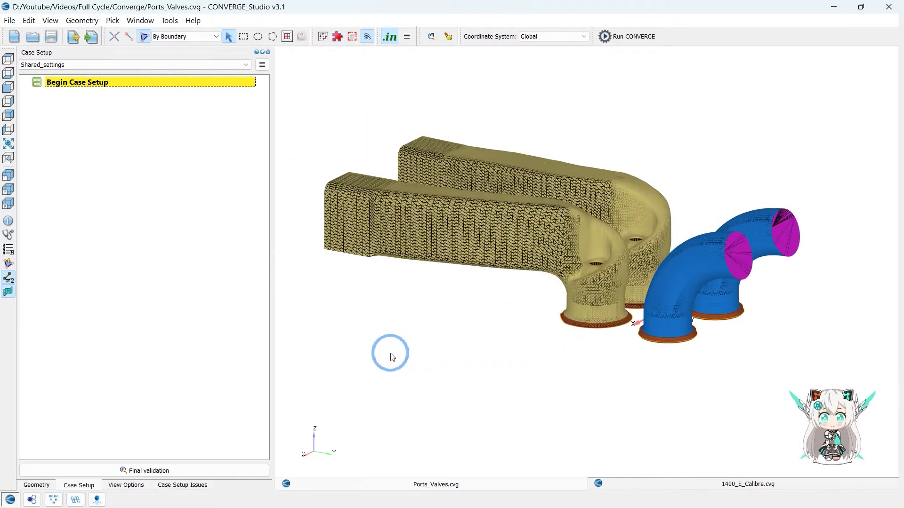
click(126, 485)
drag(449, 307, 644, 295)
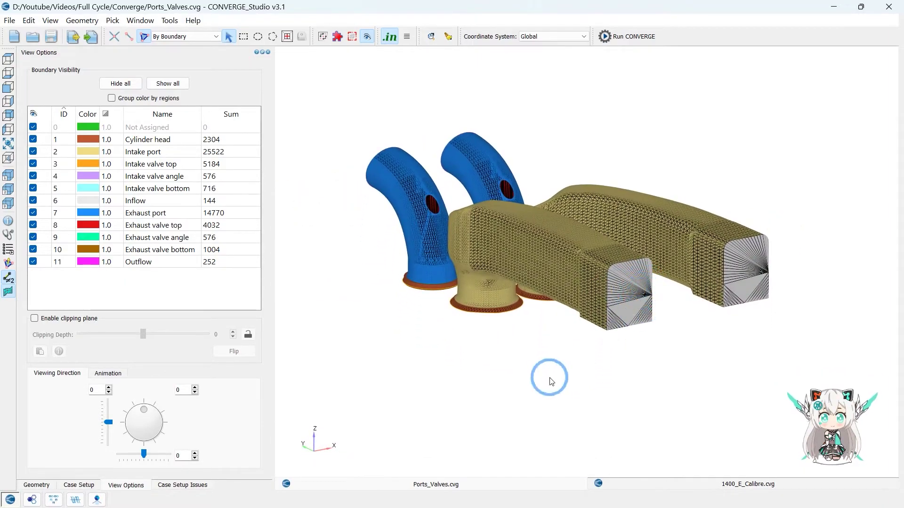
drag(551, 381, 569, 362)
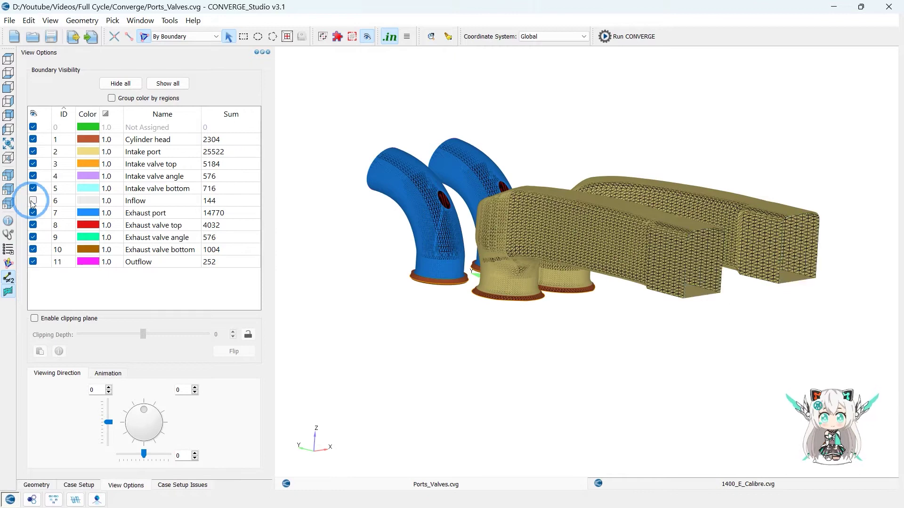
click(32, 201)
scroll(565, 352, up, 3)
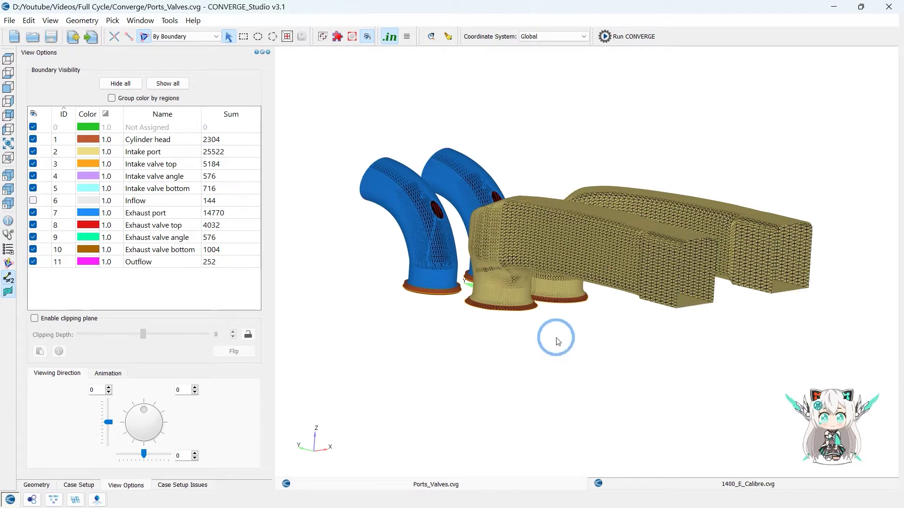
Hide the Intake port boundary and display the surfaces without triangle edges.
click(34, 151)
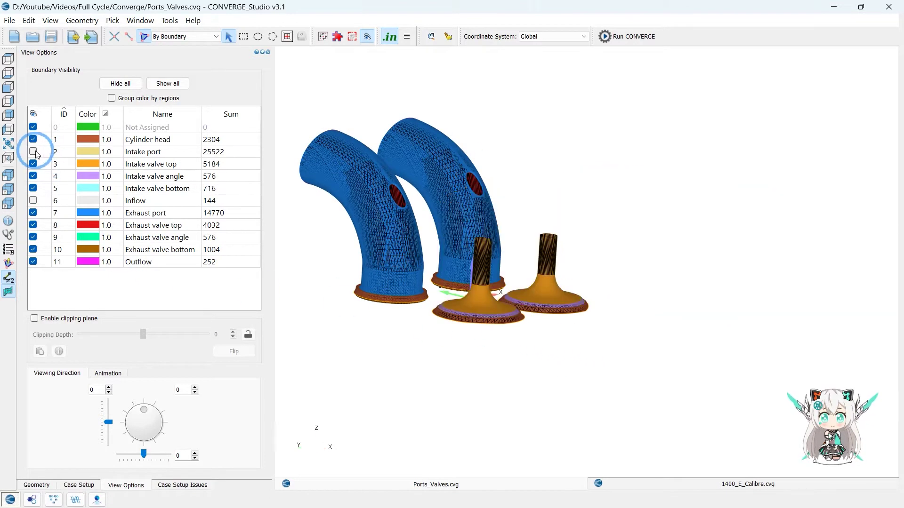
click(36, 153)
click(33, 151)
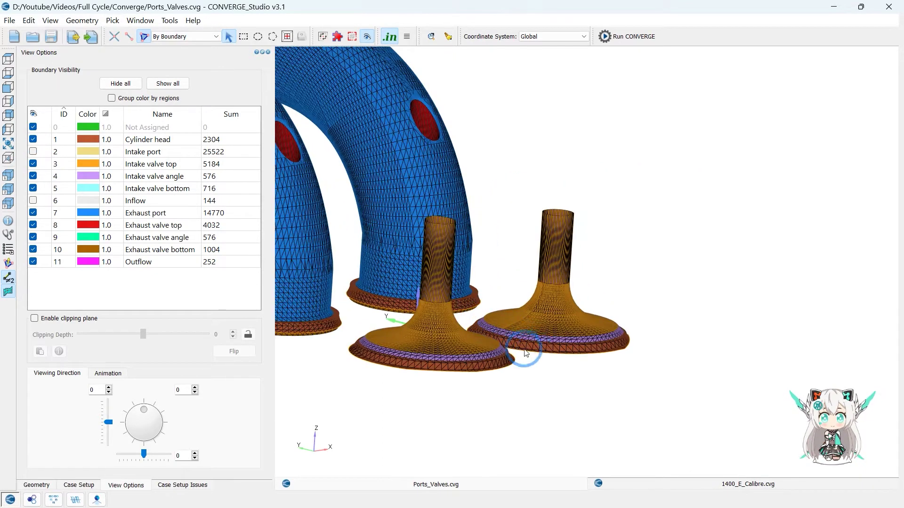
click(7, 293)
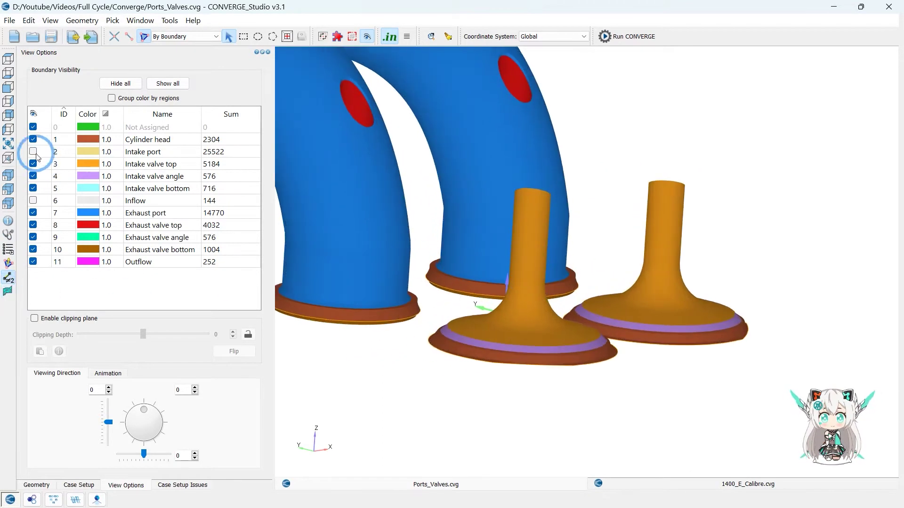
Toggle the visibility of the intake valve top, angle and bottom boundaries to examine each part of the intake valves.
click(32, 164)
click(33, 165)
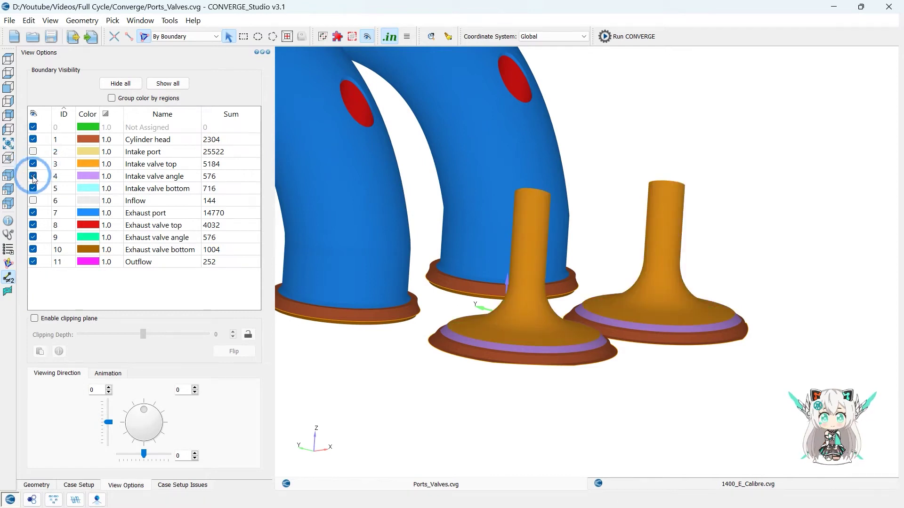
click(33, 176)
click(32, 176)
click(33, 165)
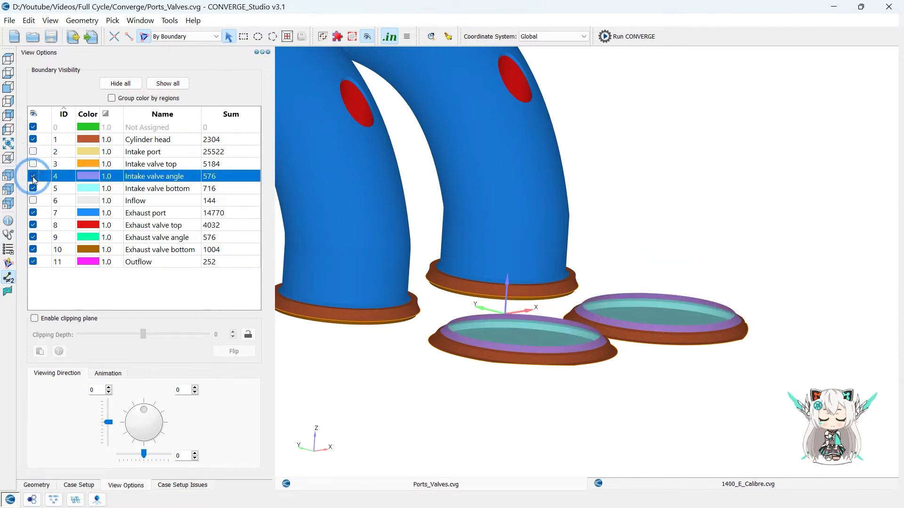
click(33, 177)
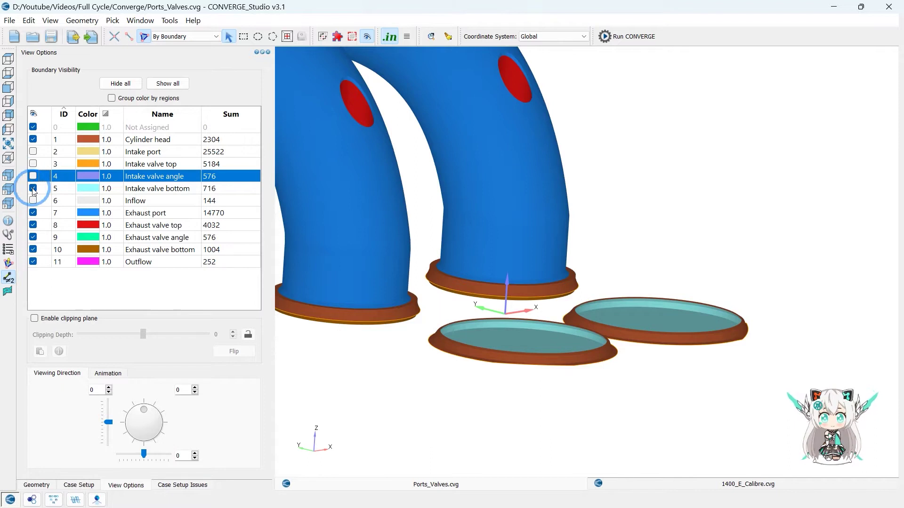
click(33, 188)
click(33, 188)
click(33, 176)
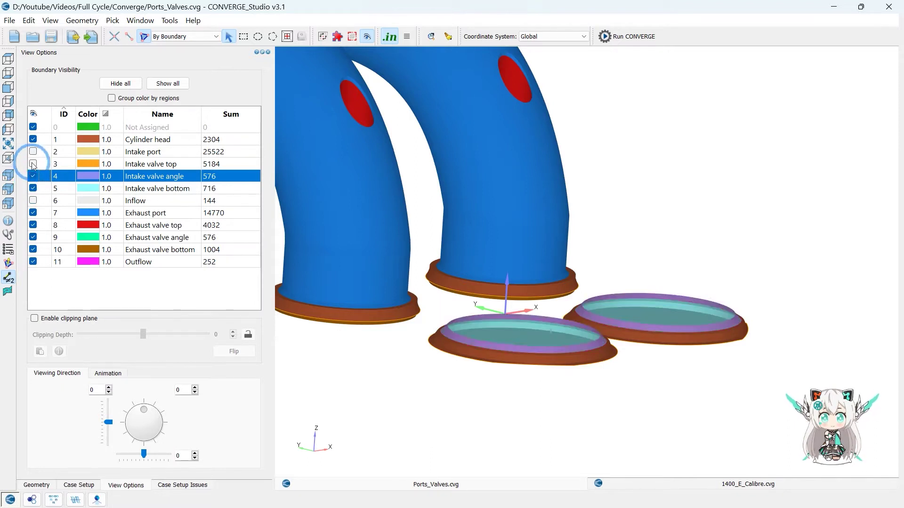
click(33, 164)
click(33, 152)
click(33, 152)
Hide the intake valve top, angle and bottom boundaries and identify the Cylinder head surfaces by toggling their visibility.
click(32, 164)
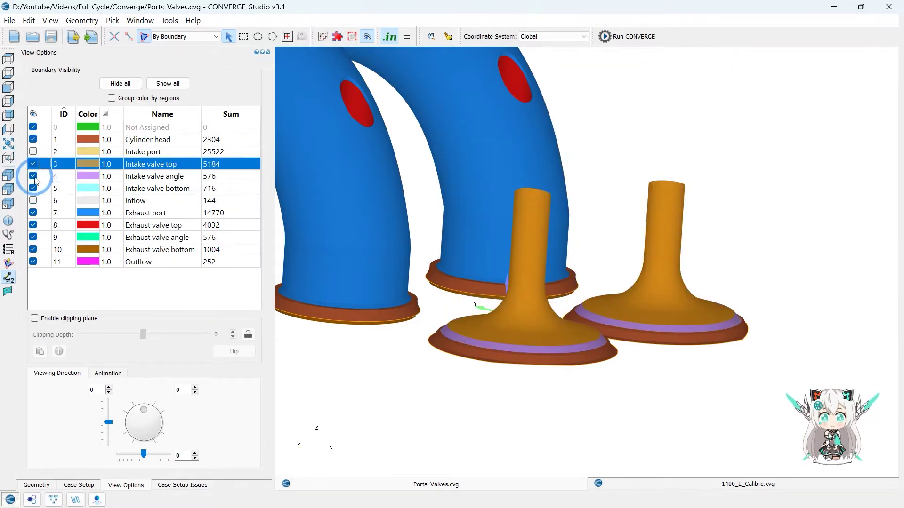
click(33, 176)
click(33, 188)
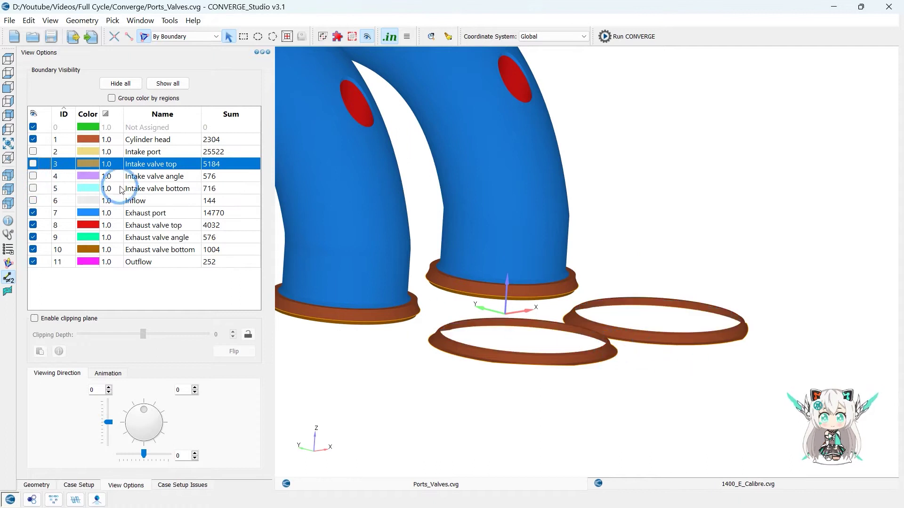
click(33, 140)
click(33, 140)
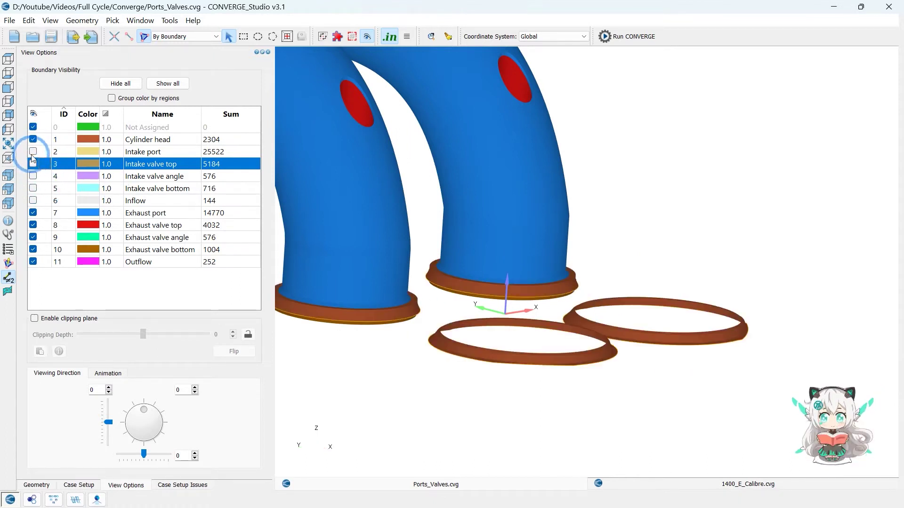
Show the Intake port to examine it against the Cylinder head, and hide both boundaries.
click(33, 151)
scroll(561, 216, down, 3)
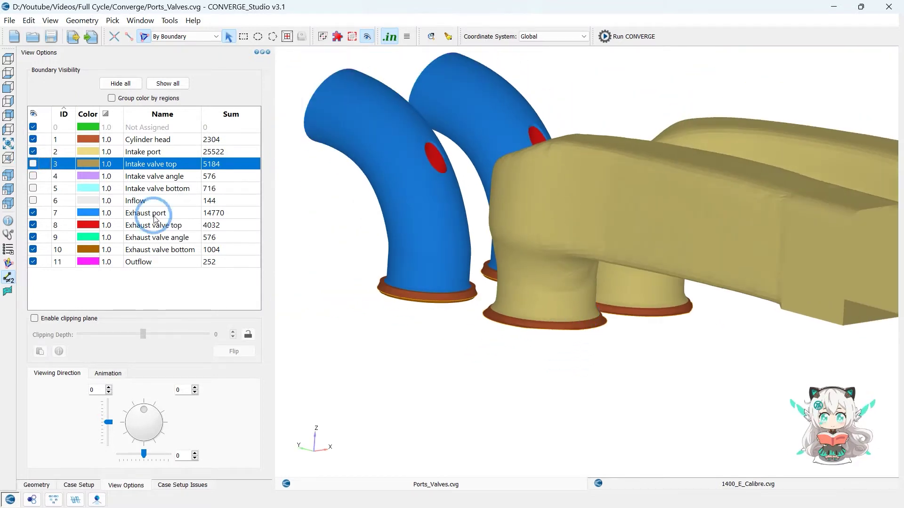
click(33, 152)
click(33, 140)
click(531, 295)
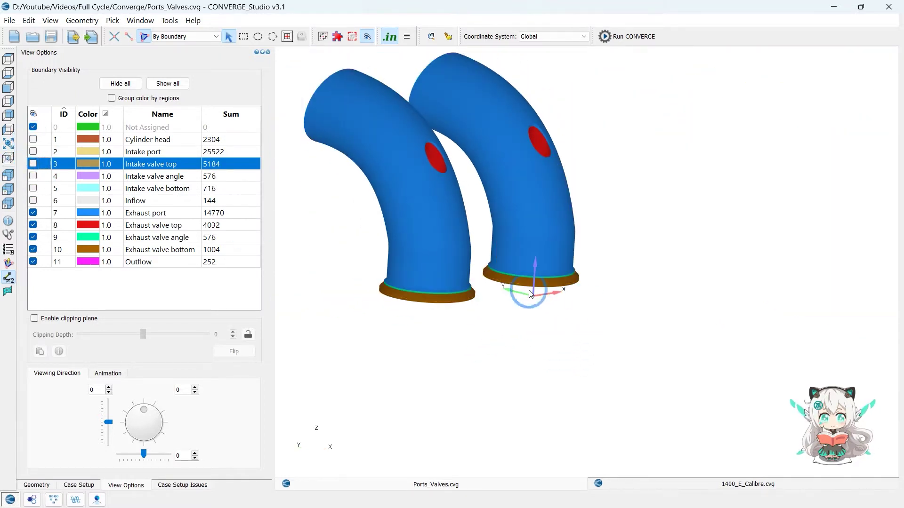
Show the Cylinder head and the intake valve top, angle and bottom boundaries again.
click(33, 140)
click(33, 164)
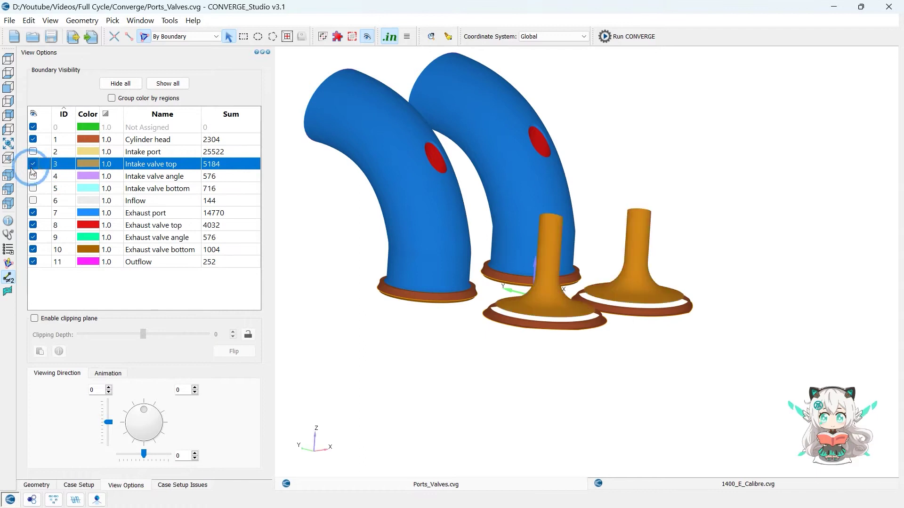
click(33, 176)
click(33, 188)
scroll(442, 290, up, 2)
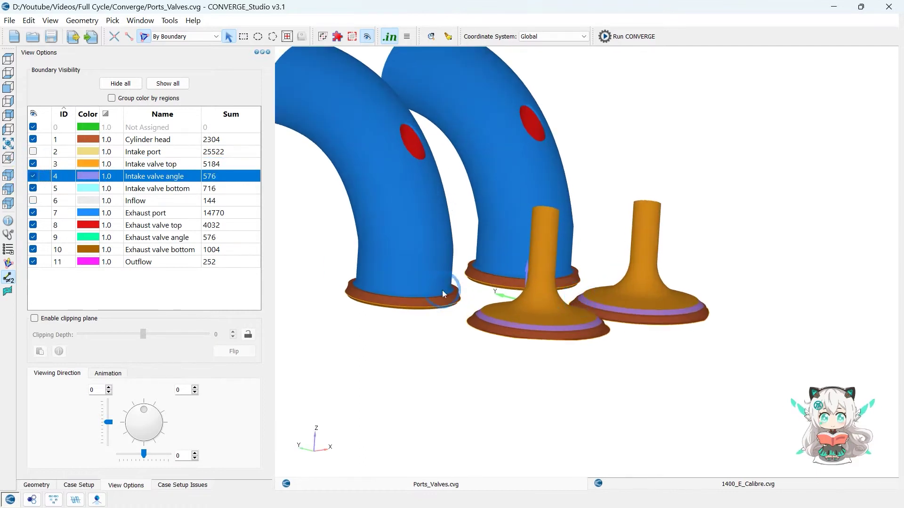
Show the Intake port and examine the valve stem opening in its surface, toggling the port's visibility to compare.
click(34, 151)
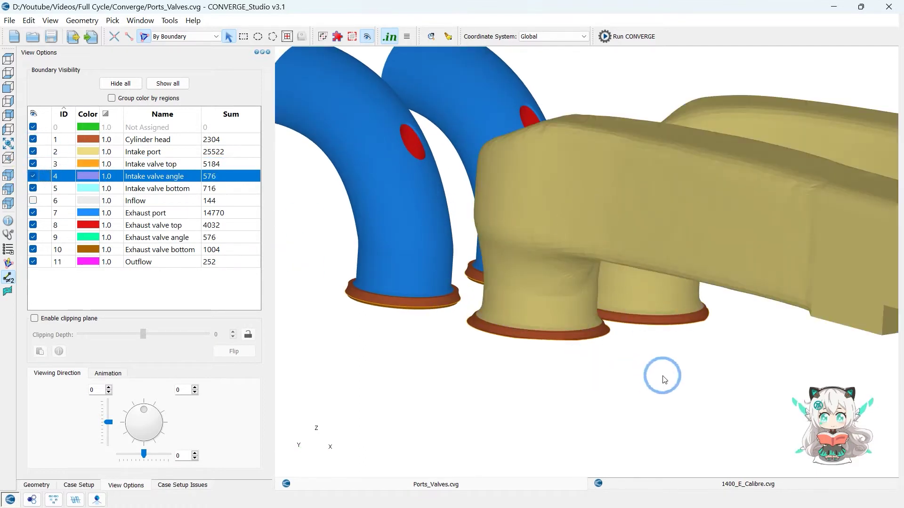
drag(664, 379, 545, 456)
scroll(446, 183, up, 1)
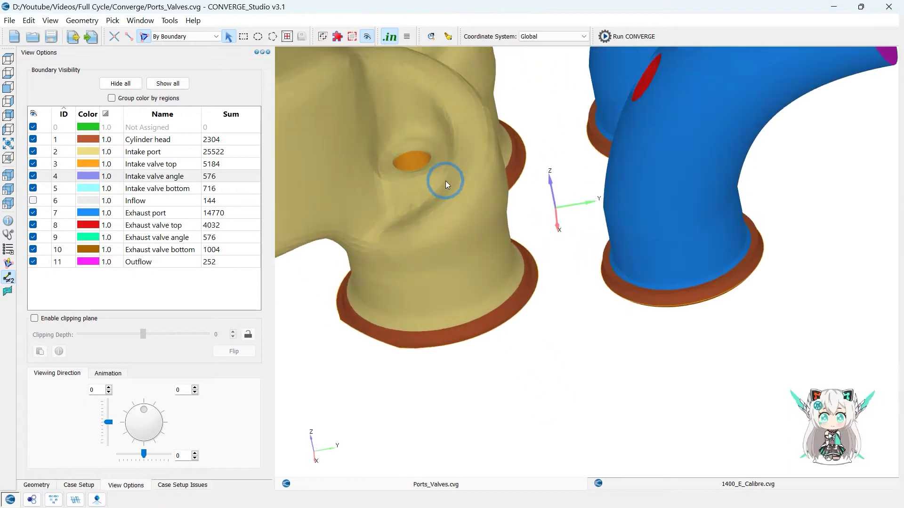
drag(445, 181, 658, 198)
scroll(614, 164, up, 2)
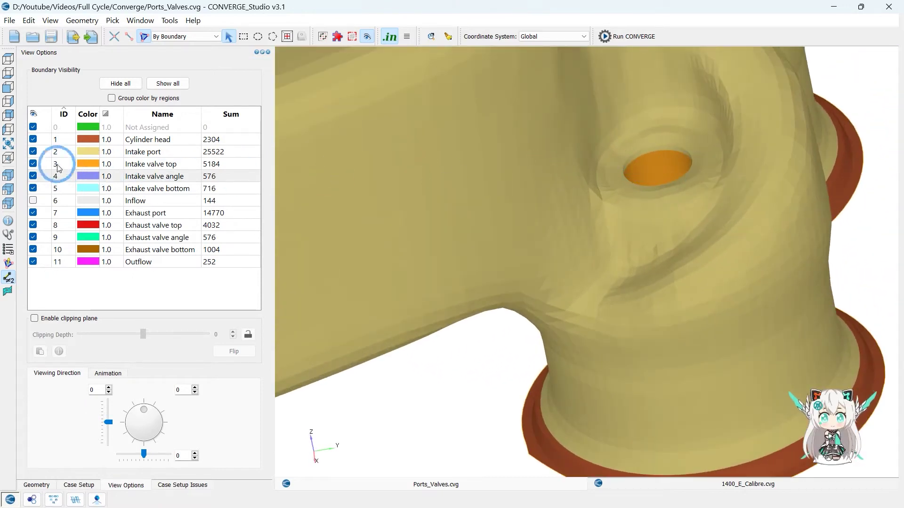
click(32, 151)
click(33, 152)
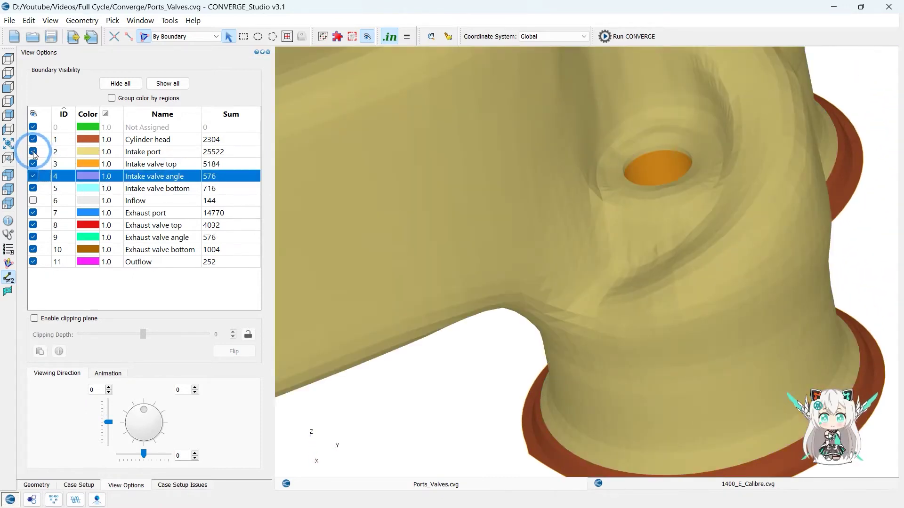
scroll(691, 207, down, 8)
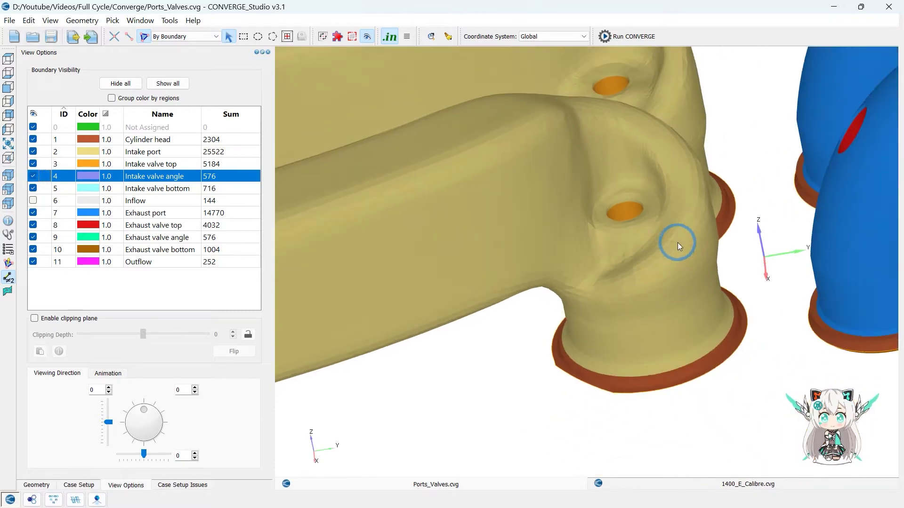
drag(550, 334, 140, 211)
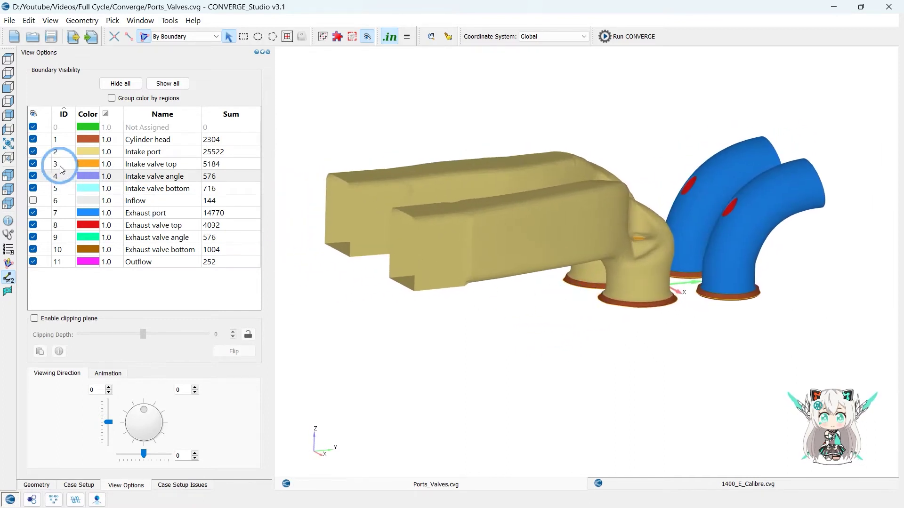
Toggle the Intake port and Inflow boundaries to check the intake valves and the inlet faces.
click(35, 151)
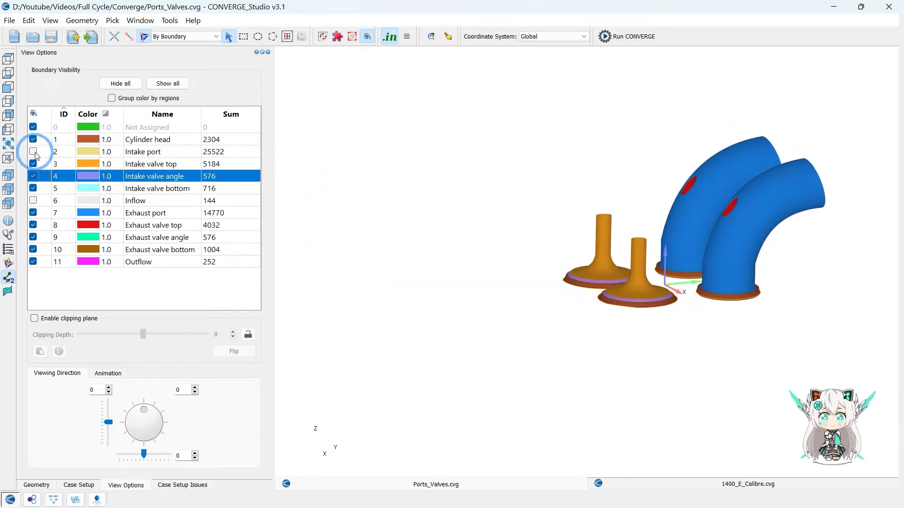
click(34, 152)
click(33, 200)
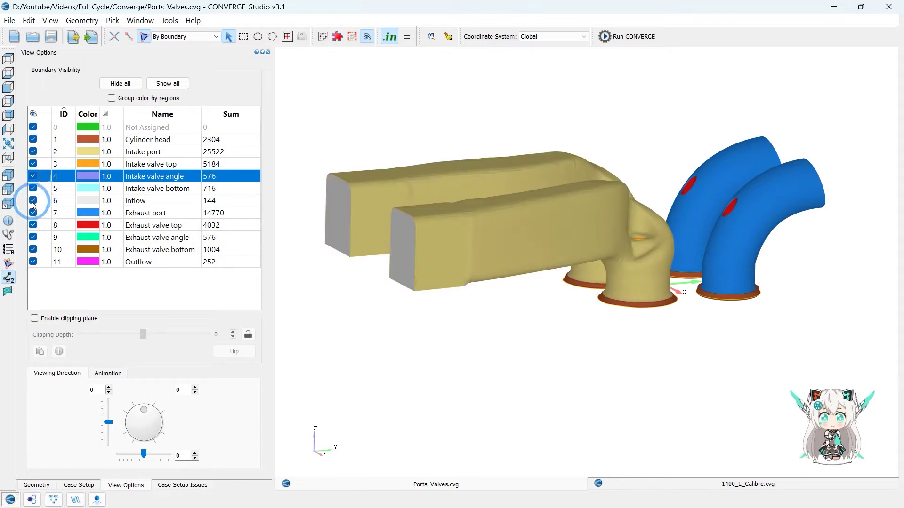
click(33, 201)
Hide the Intake port, all three intake valve boundaries and the Cylinder head to isolate the exhaust ports, valves and outflow.
click(34, 151)
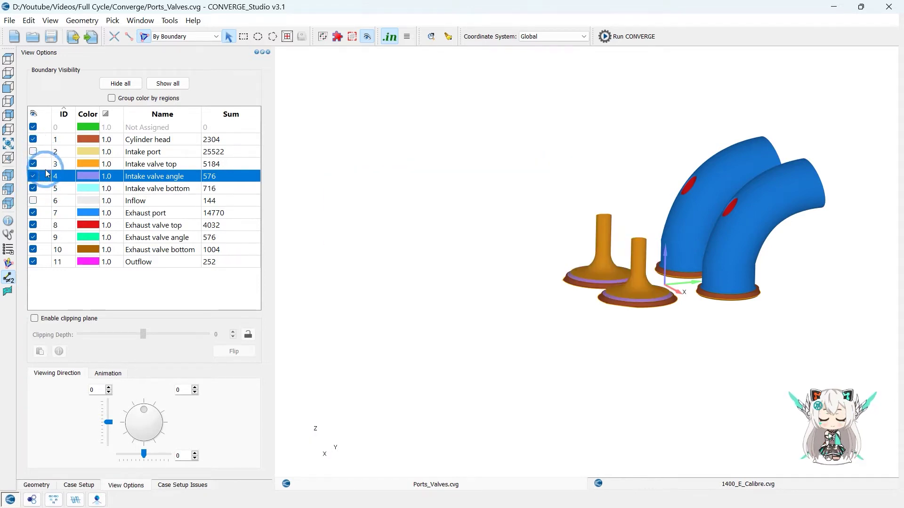
click(33, 165)
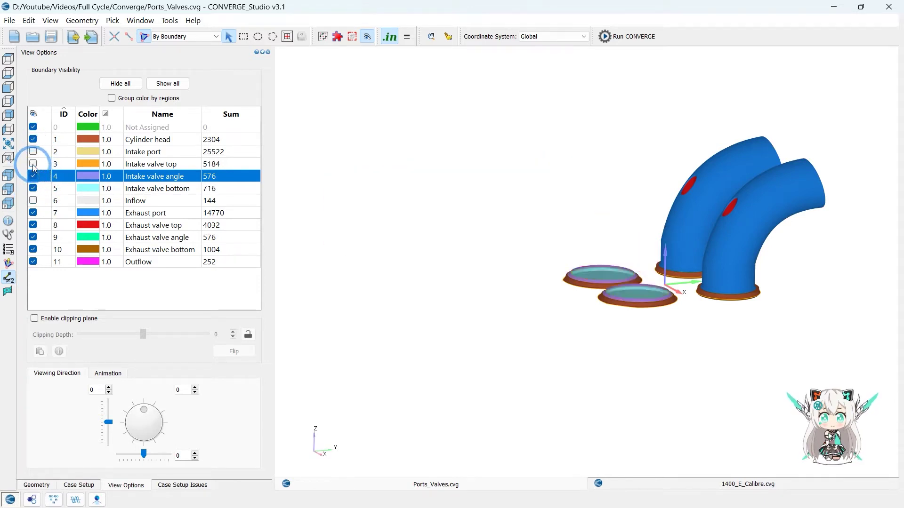
click(40, 190)
click(37, 141)
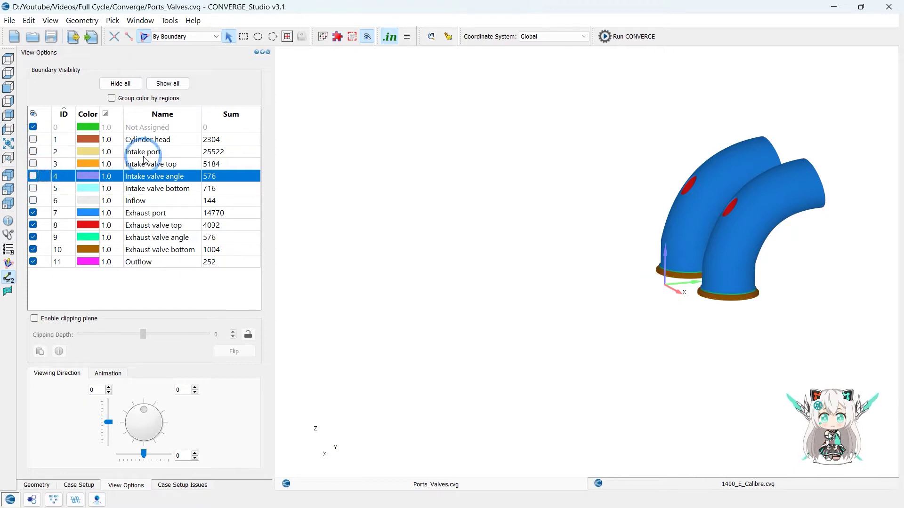
scroll(800, 240, up, 2)
middle_drag(825, 238, 599, 235)
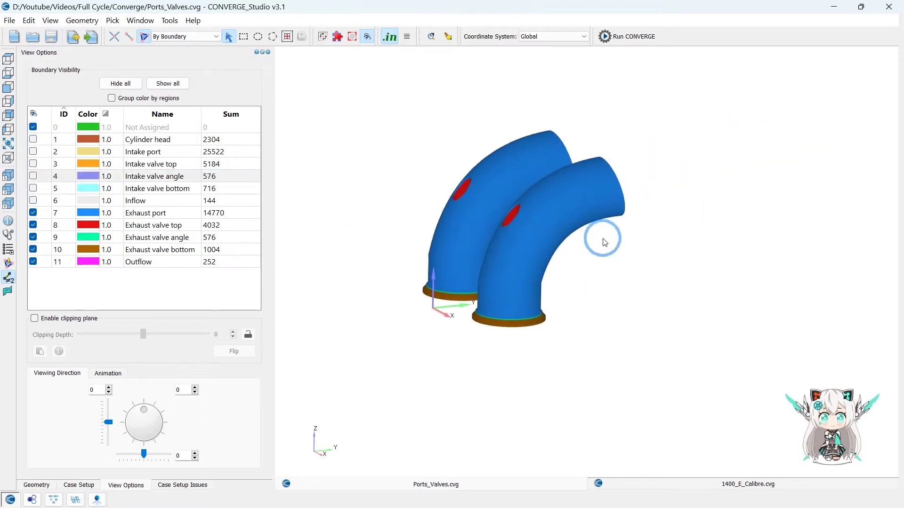
scroll(612, 245, up, 3)
drag(631, 258, 524, 318)
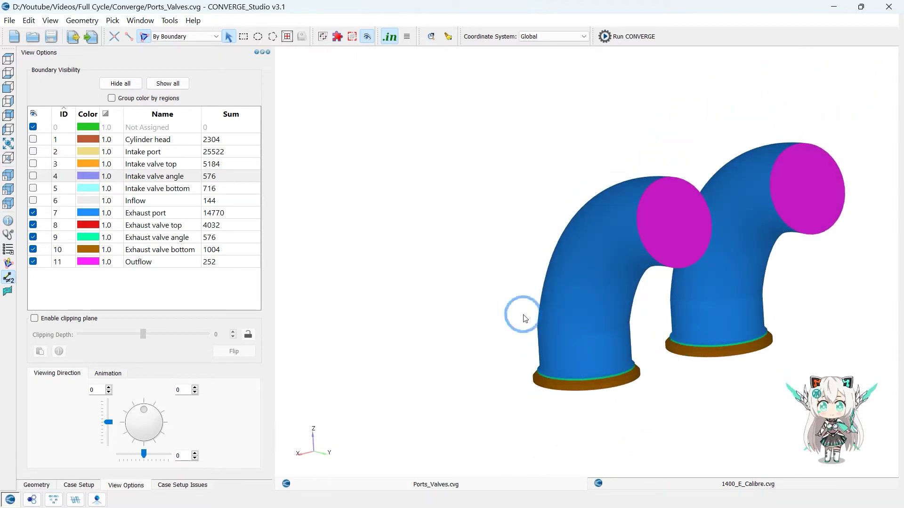
Hide the Outflow, Exhaust port and exhaust valve top, angle and bottom boundaries one by one to check their flagging.
click(34, 262)
click(33, 213)
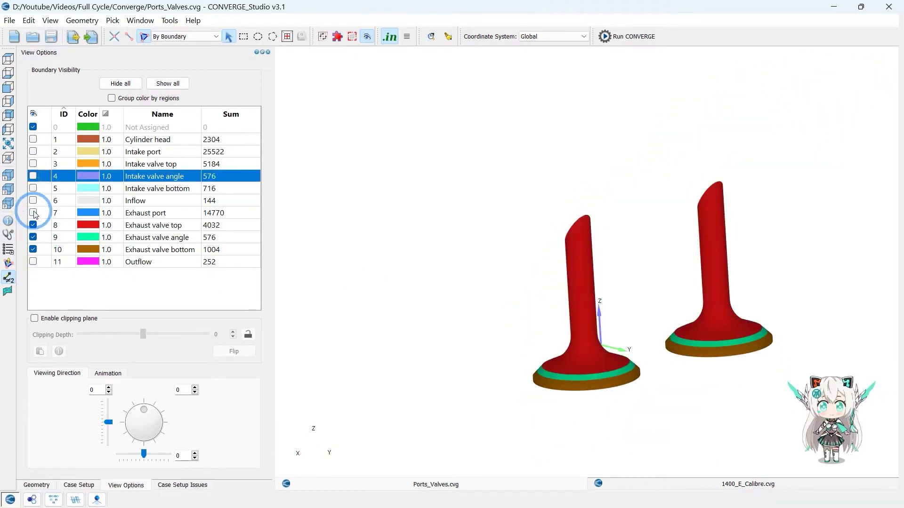
click(33, 225)
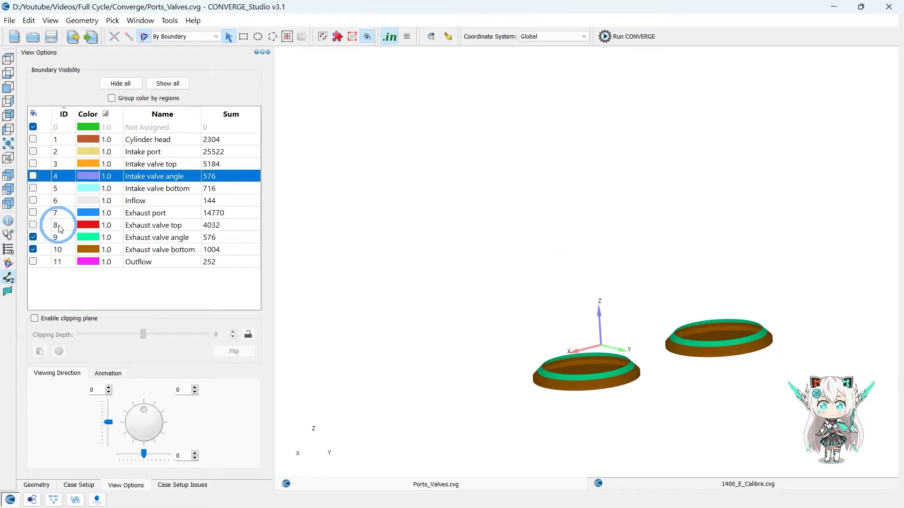
click(33, 238)
click(33, 249)
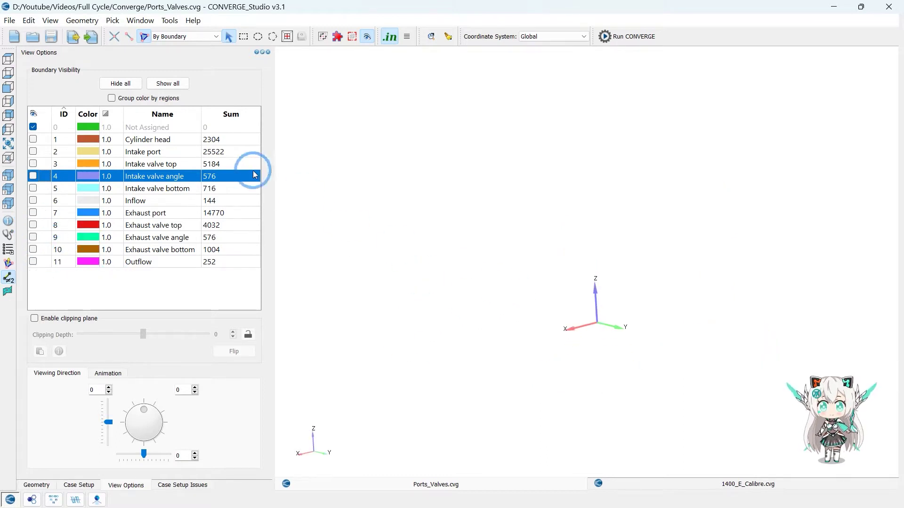
Show all boundaries again and view the complete port and valve geometry.
click(172, 83)
scroll(576, 237, up, 2)
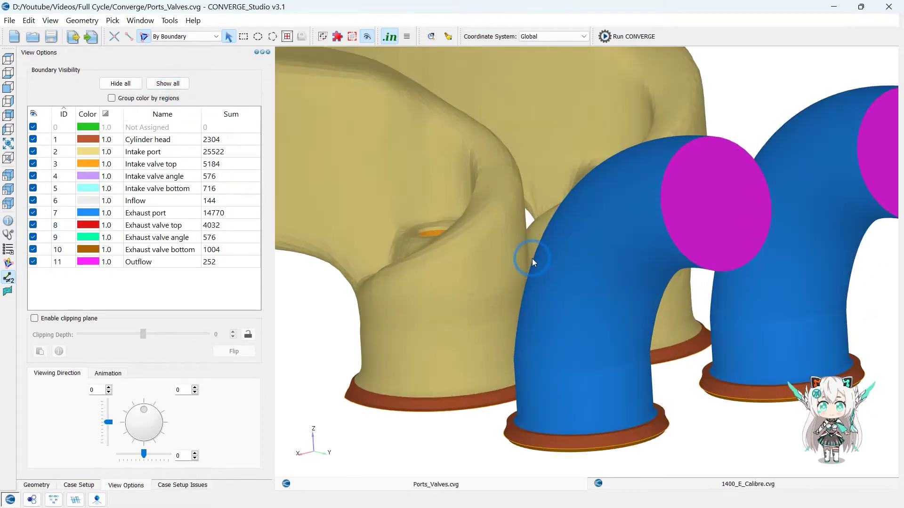
scroll(537, 274, down, 7)
middle_drag(518, 280, 594, 294)
scroll(592, 292, down, 2)
scroll(592, 292, up, 1)
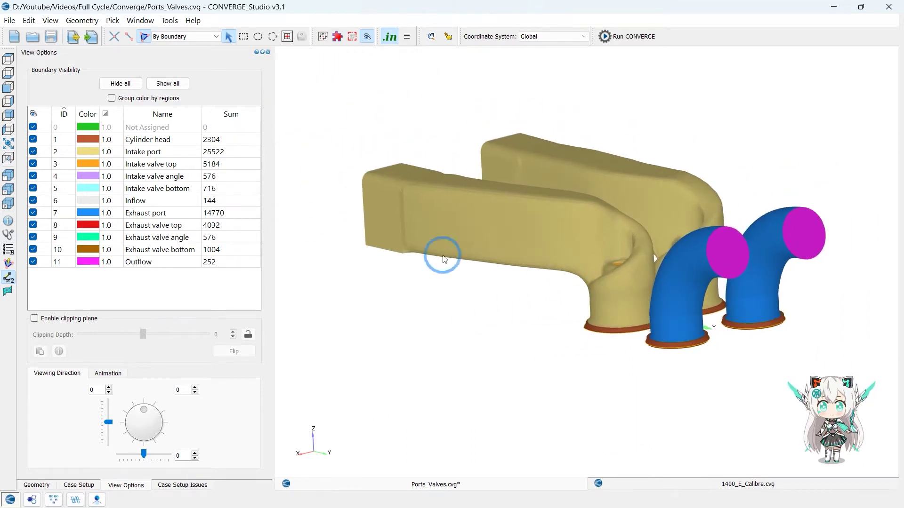
Export all boundaries of the port and valve geometry as an ASCII STL file named surface.stl on the desktop.
click(4, 22)
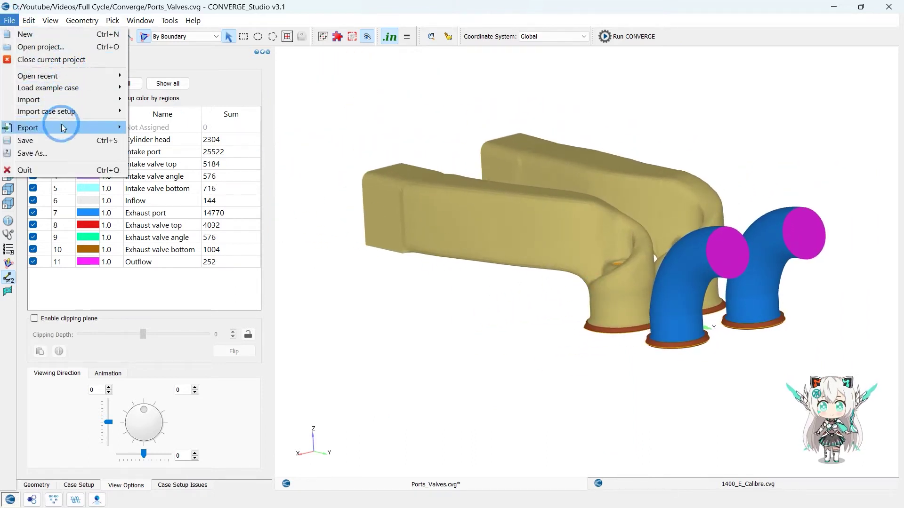
mouse_move(60, 127)
click(186, 127)
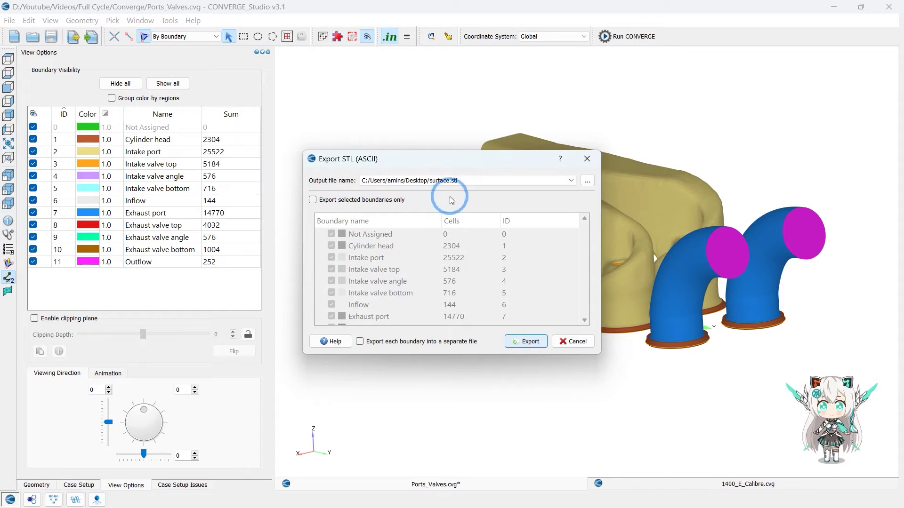
click(525, 341)
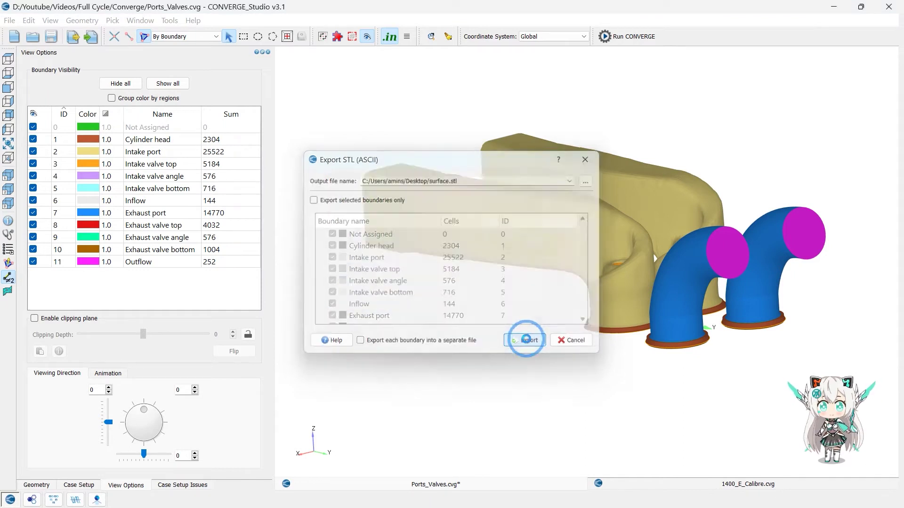
scroll(612, 231, up, 1)
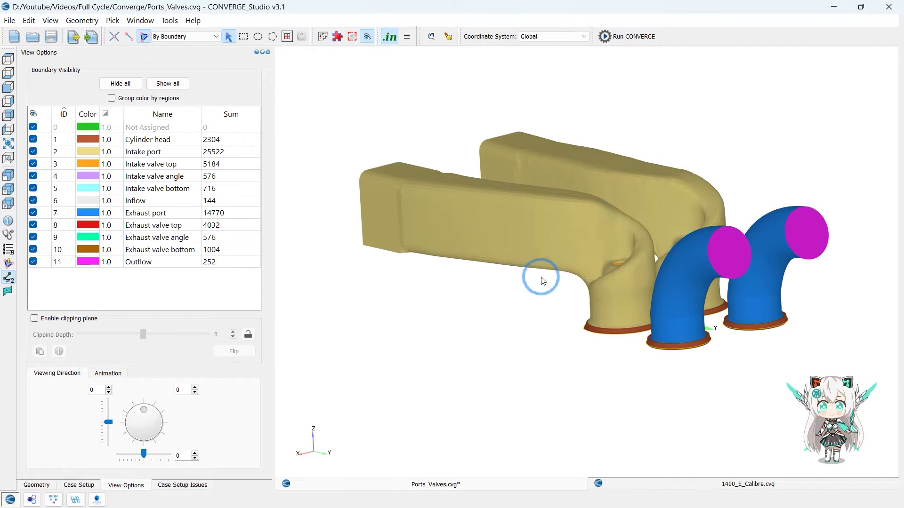
Switch to the 1400_E_Calibre.cvg project and bring in surface.stl from the desktop.
click(662, 483)
click(642, 277)
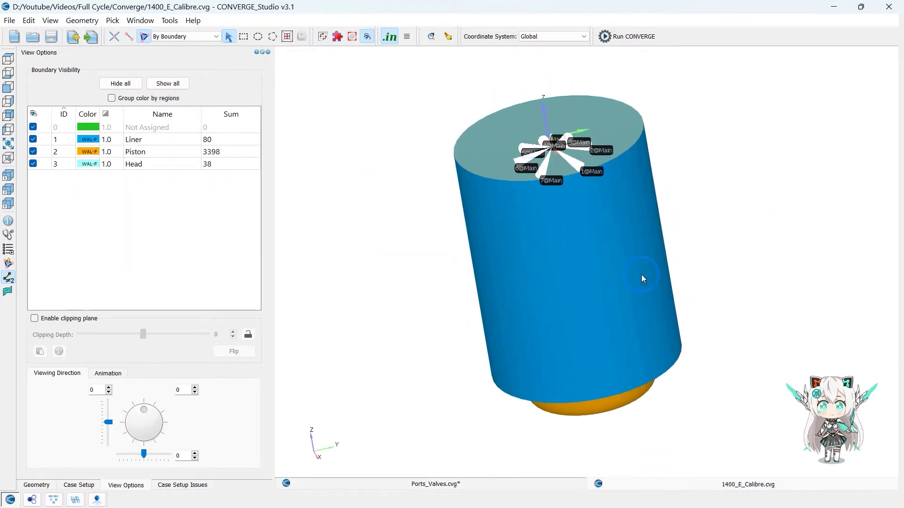
drag(493, 4, 475, 60)
click(26, 27)
drag(26, 27, 519, 249)
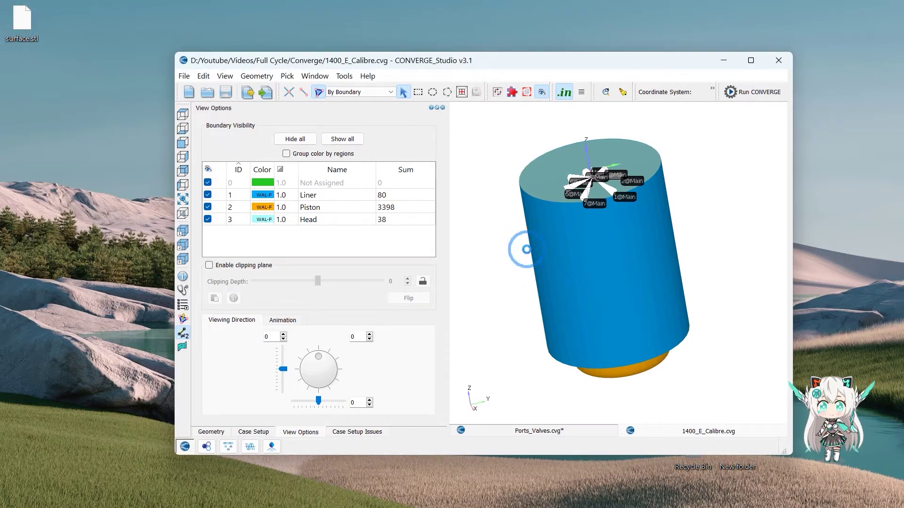
click(751, 61)
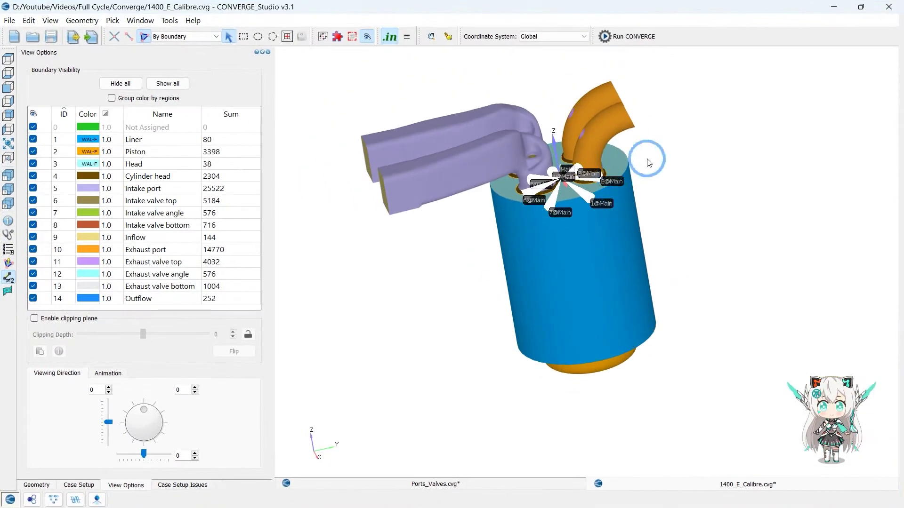
Inspect the combined ports and cylinder, and close the Ports_Valves.cvg project.
drag(681, 198, 700, 209)
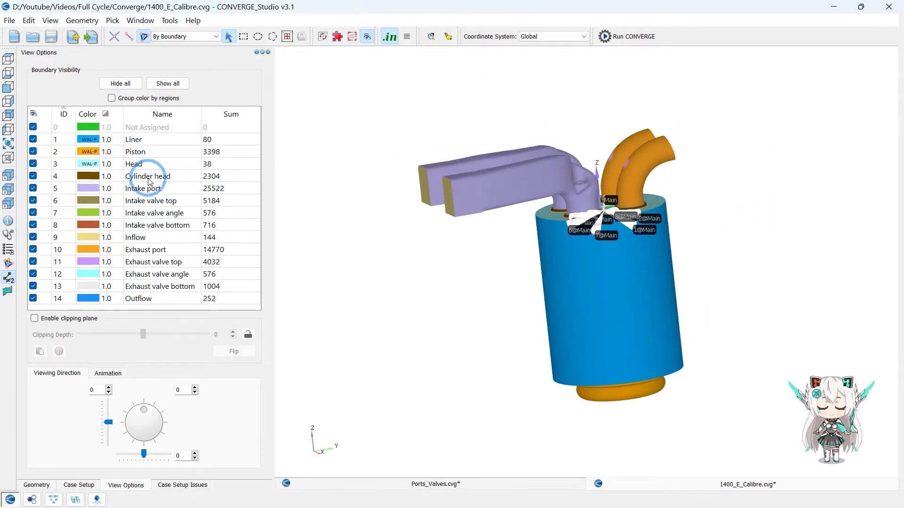
drag(770, 214, 728, 234)
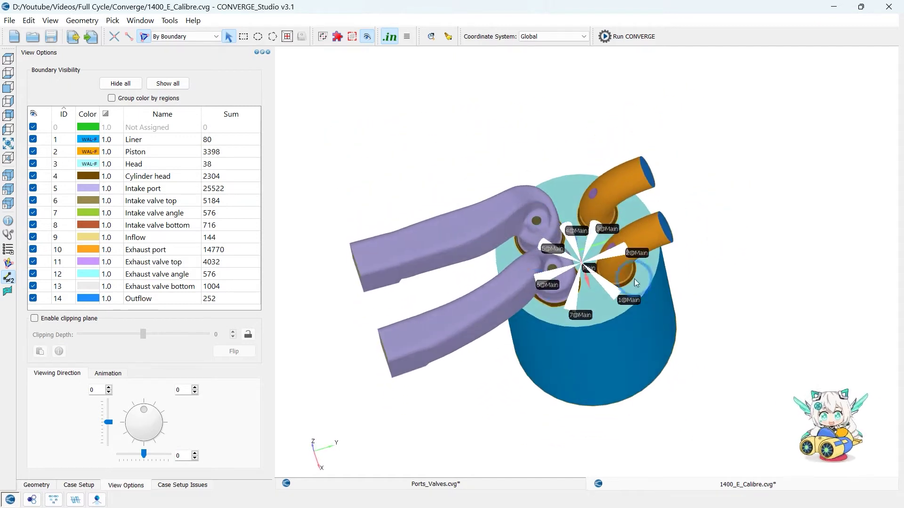
drag(634, 281, 710, 186)
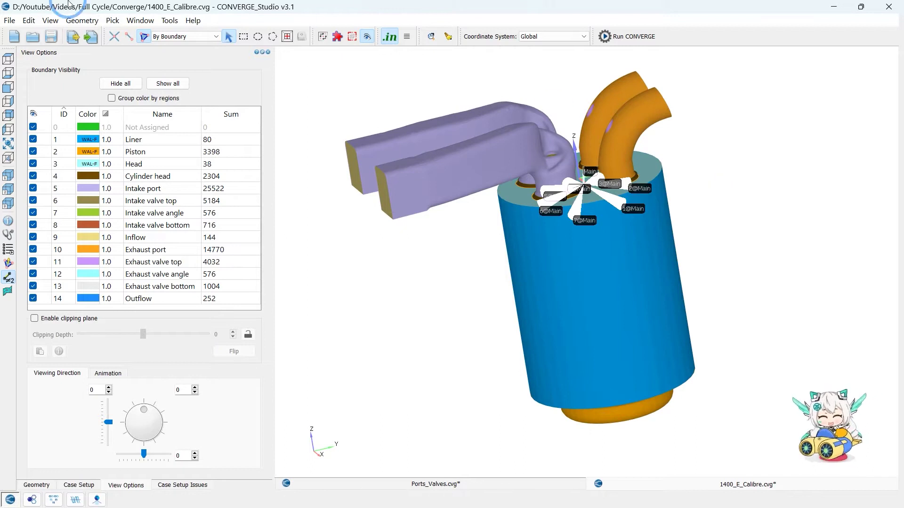
drag(573, 246, 487, 283)
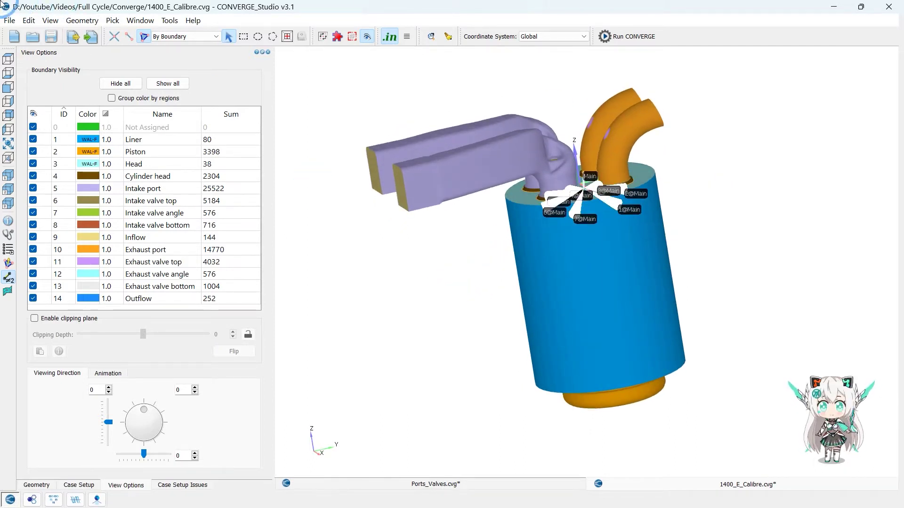
click(413, 488)
right_click(413, 488)
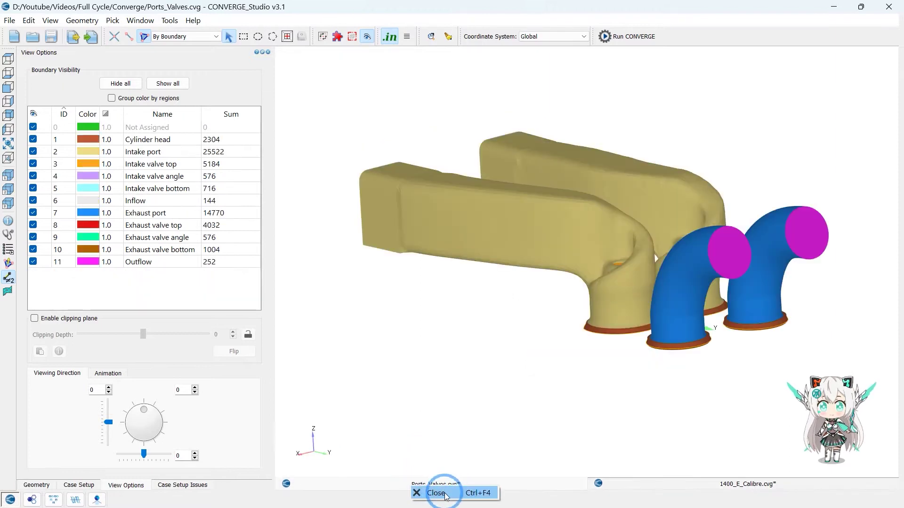
click(447, 494)
click(496, 337)
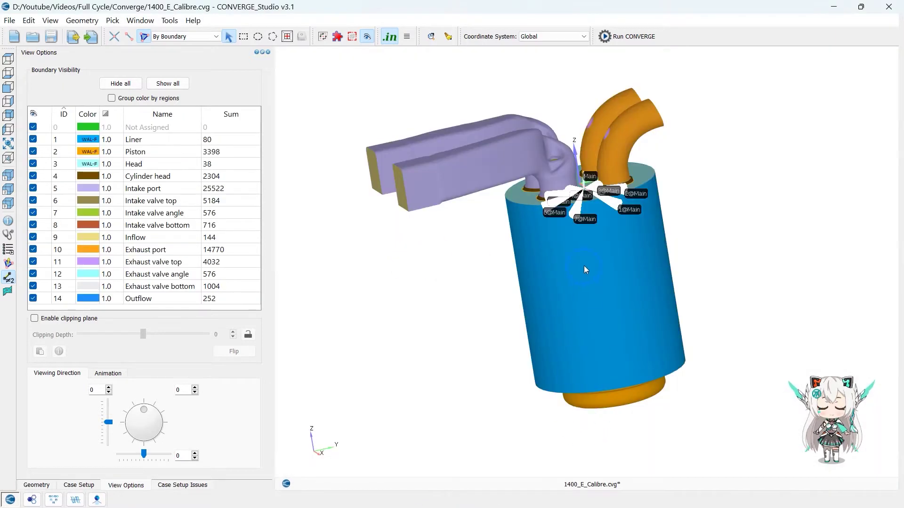
Delete the original Head boundary's triangles from the cylinder geometry, using selected boundaries as the input method.
drag(585, 269, 280, 237)
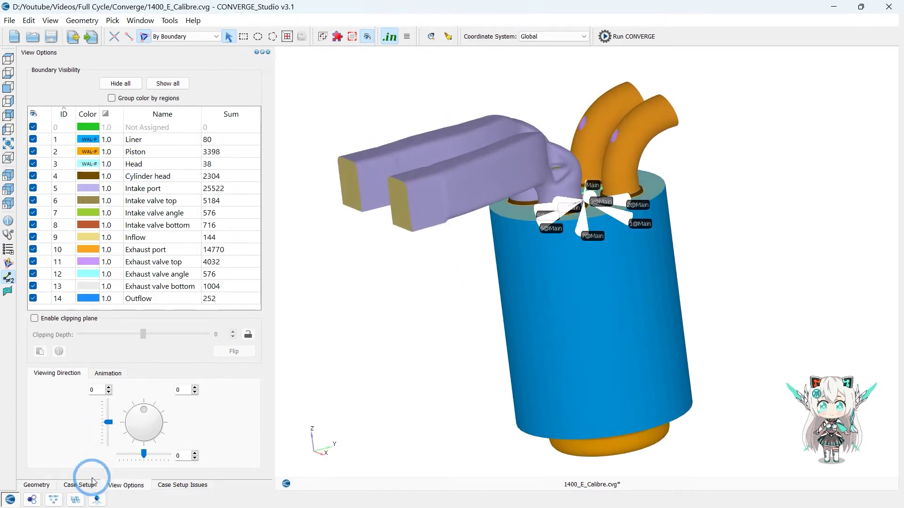
click(36, 485)
click(75, 95)
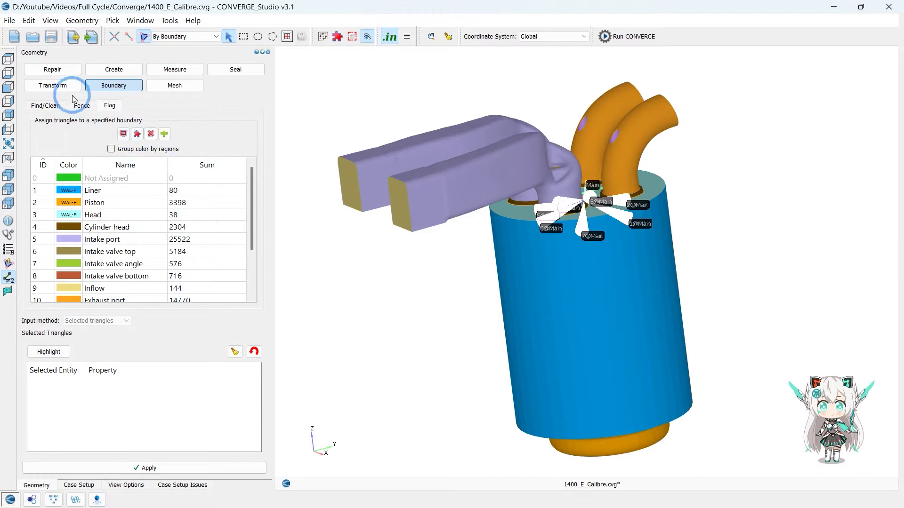
click(100, 321)
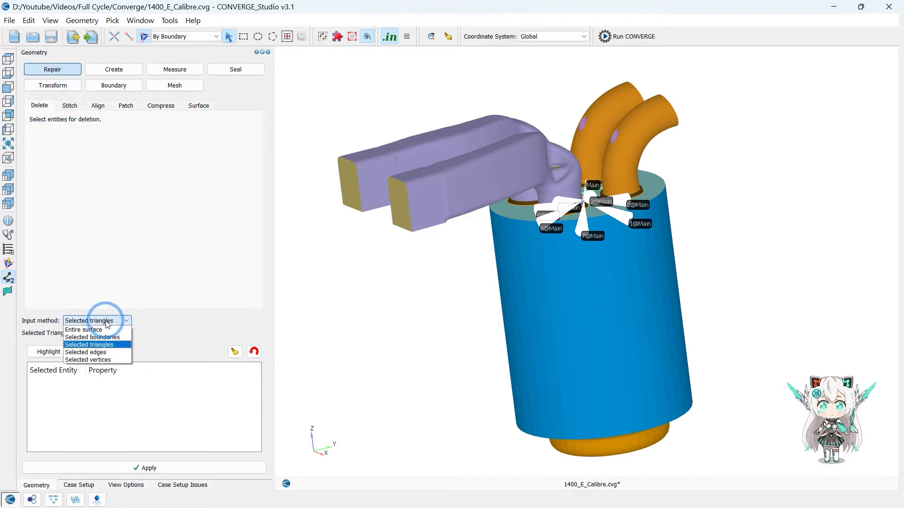
click(99, 338)
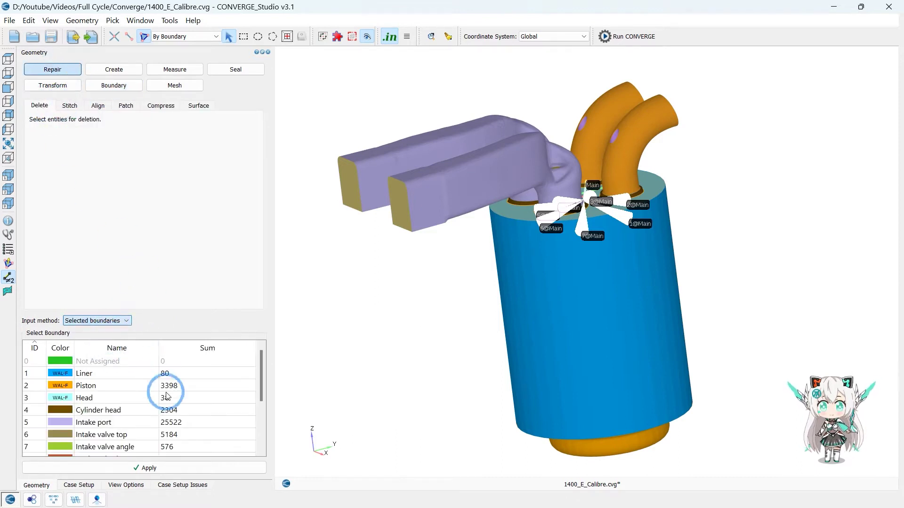
click(100, 399)
drag(700, 179, 646, 208)
click(177, 434)
click(145, 468)
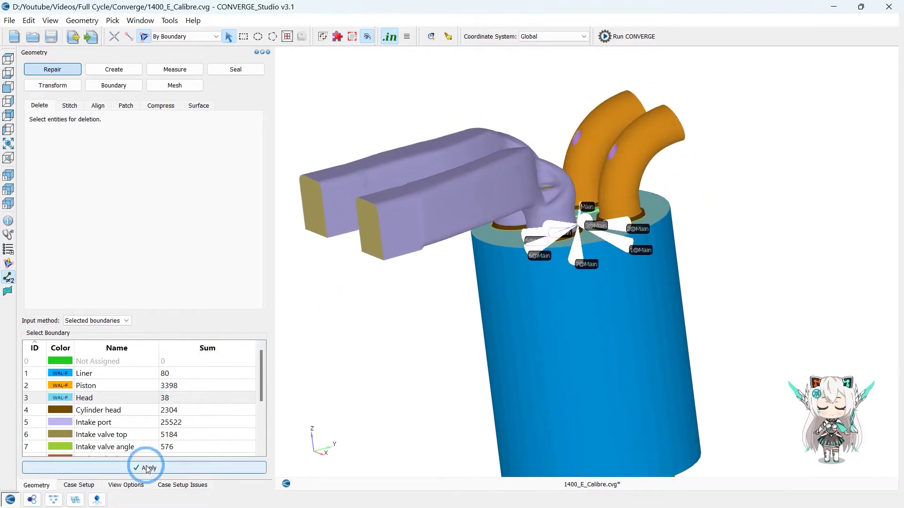
Turn off the display of the injectors and inspect the open top of the cylinder.
drag(594, 219, 3, 237)
click(8, 251)
click(71, 285)
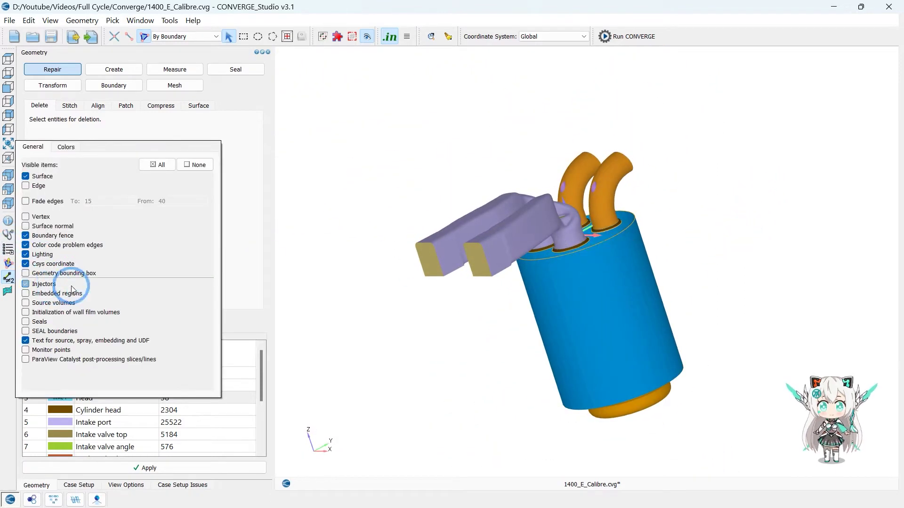
drag(491, 322, 591, 258)
click(210, 428)
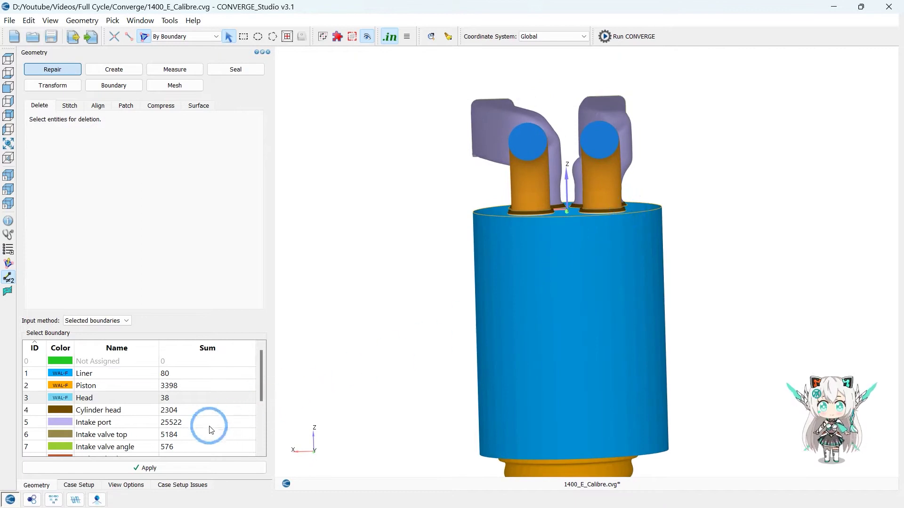
Hide all boundaries, then show the Cylinder head, Intake port, intake valve top, angle and bottom, and Inflow boundaries.
click(139, 488)
click(121, 339)
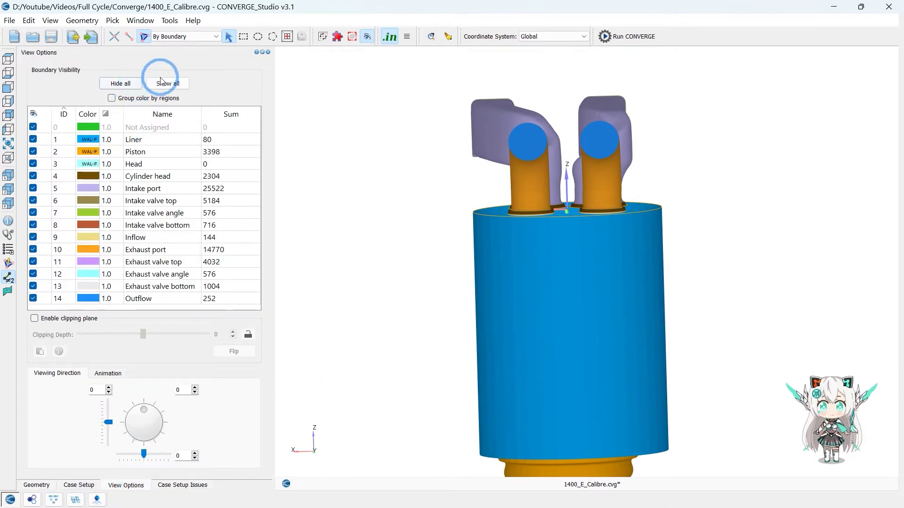
click(120, 84)
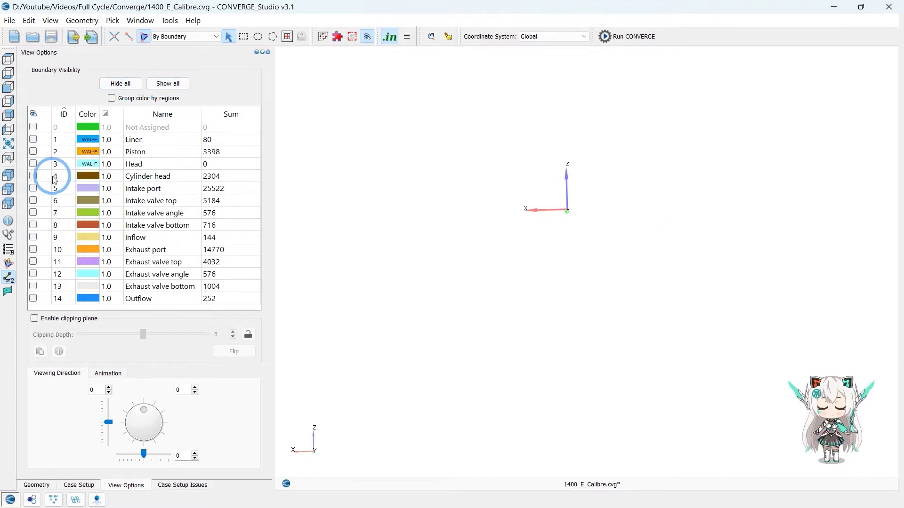
click(33, 176)
click(33, 189)
click(33, 201)
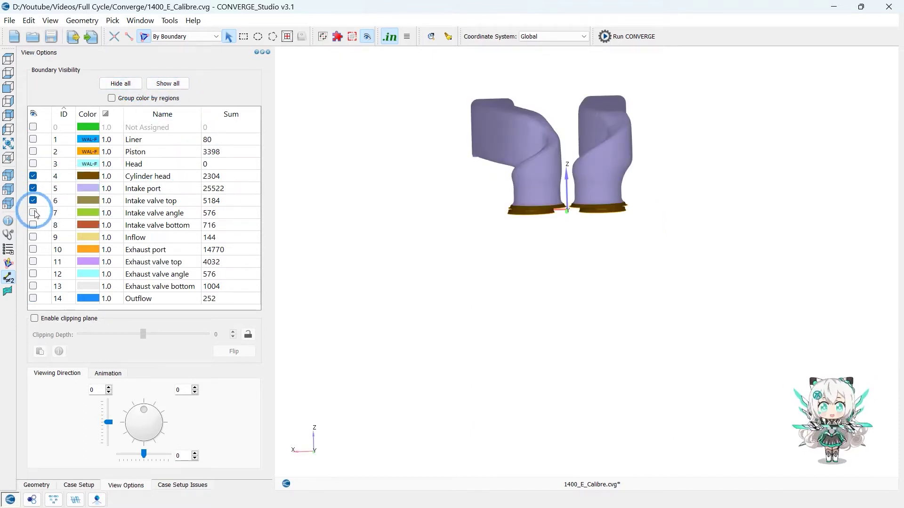
click(33, 213)
click(33, 225)
click(33, 238)
Show the Exhaust port, exhaust valve top, angle and bottom, and Outflow boundaries as well.
click(33, 249)
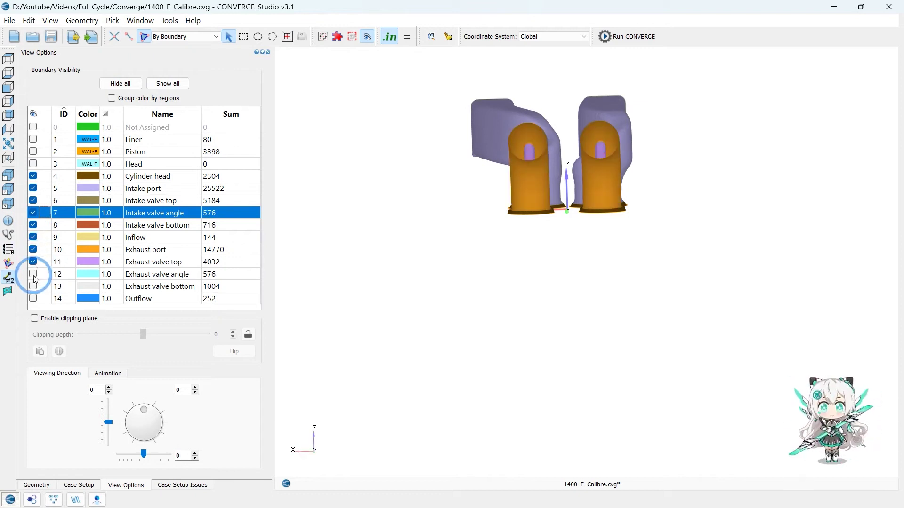
click(33, 275)
click(33, 286)
click(34, 301)
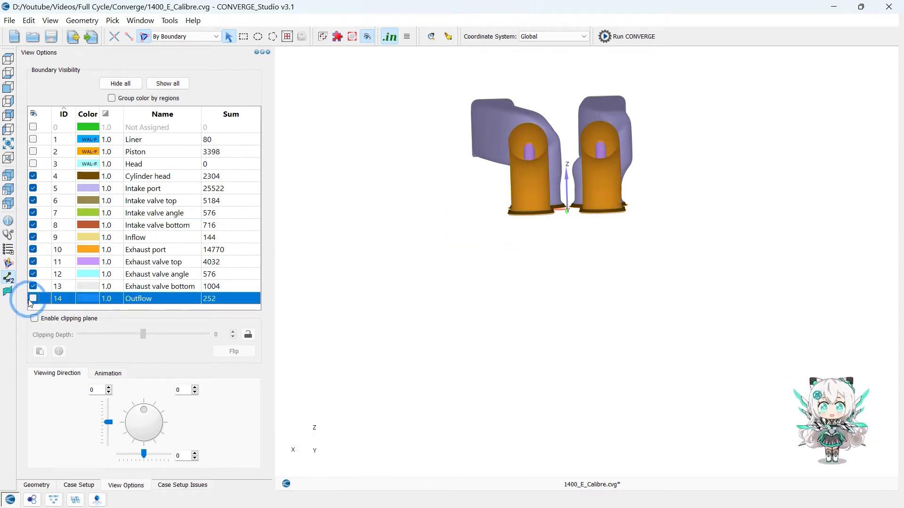
click(33, 298)
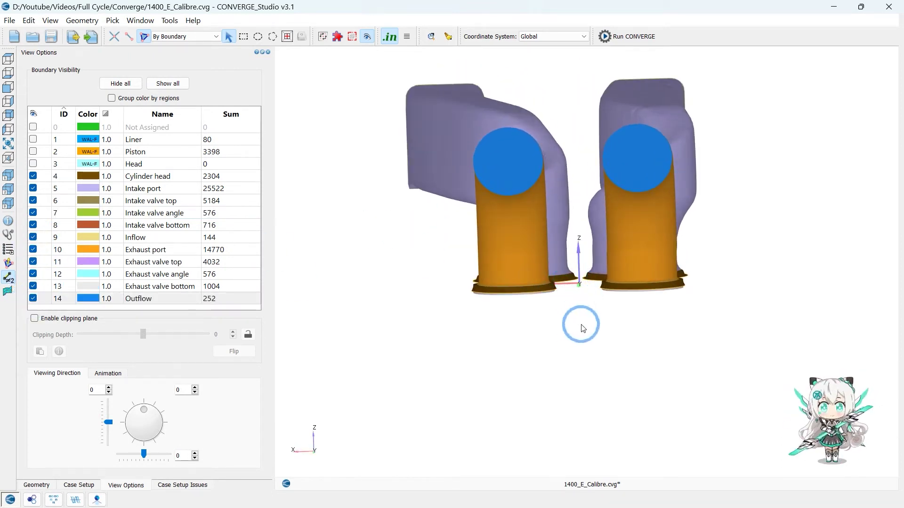
Delete the intake and exhaust port and valve set on the positive X side, using box-selected triangles as the input.
click(36, 484)
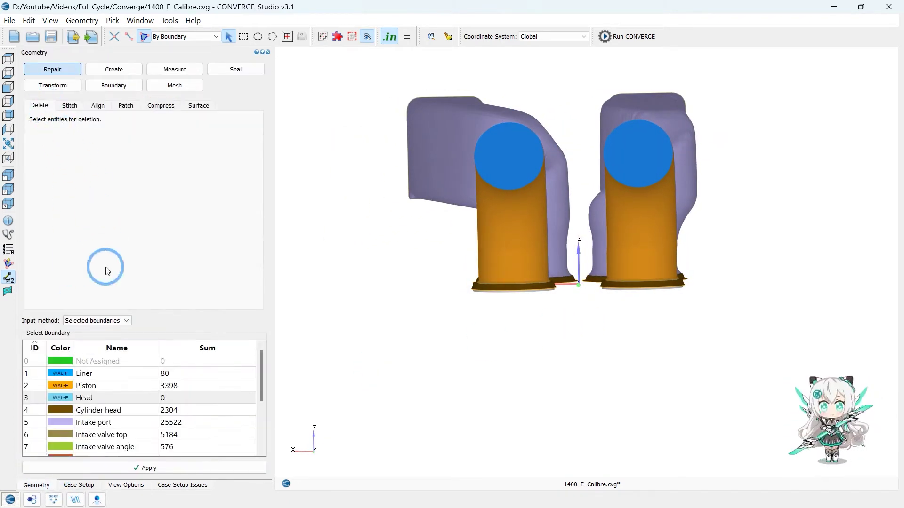
click(112, 320)
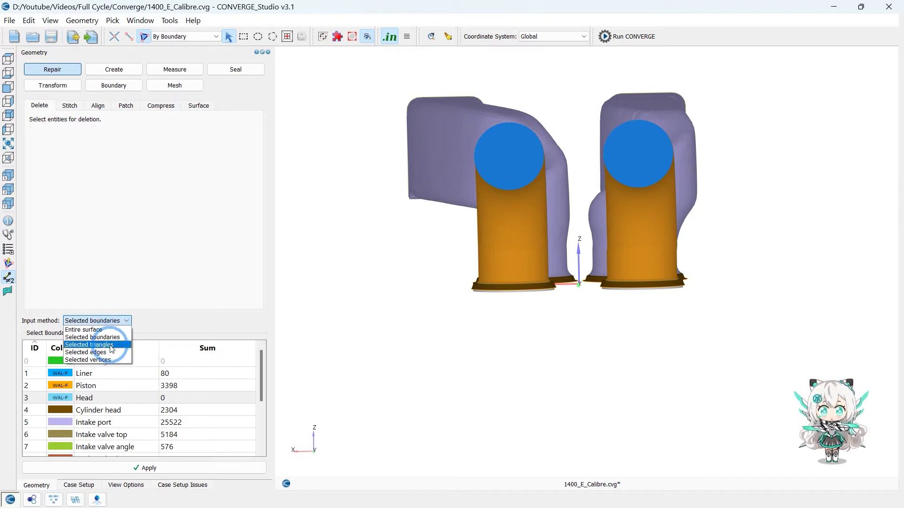
click(94, 345)
click(244, 37)
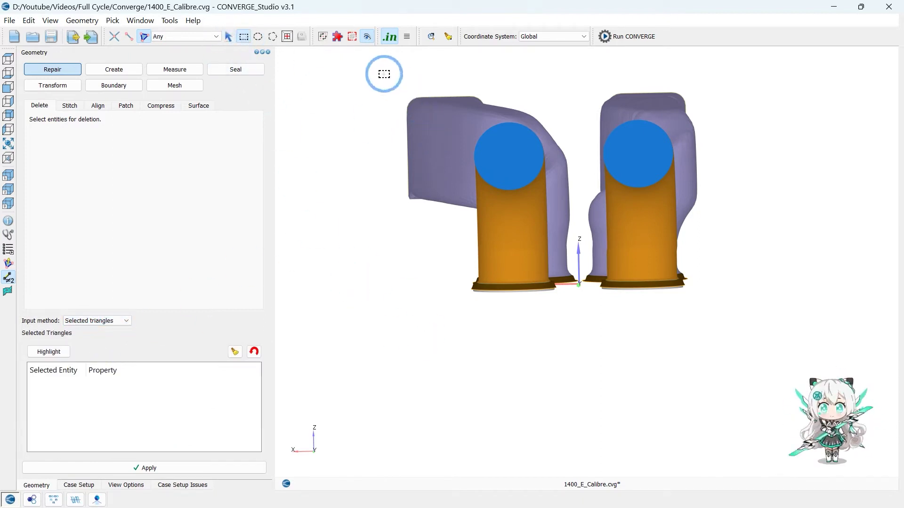
drag(384, 73, 581, 323)
middle_drag(581, 323, 473, 291)
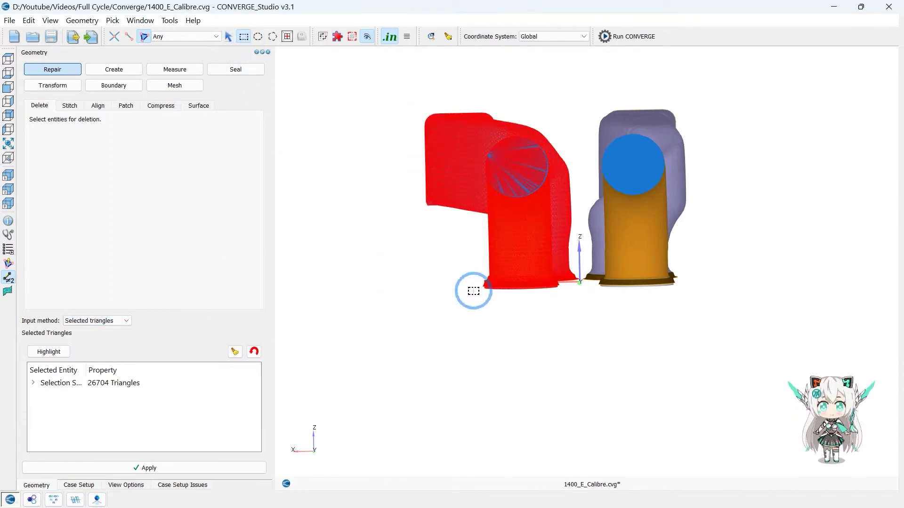
click(160, 467)
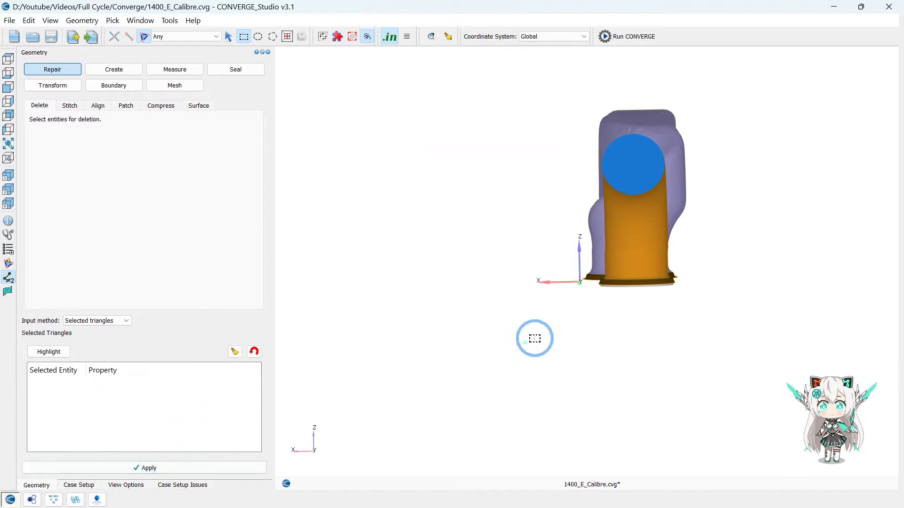
scroll(538, 317, down, 3)
scroll(539, 316, up, 5)
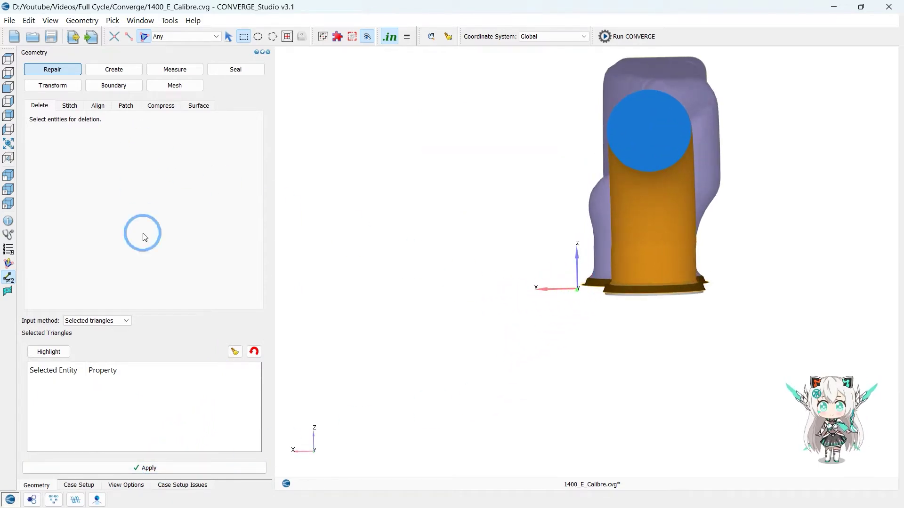
Show all boundaries again and view the remaining ports on top of the cylinder at an angle.
click(82, 486)
click(56, 486)
click(125, 485)
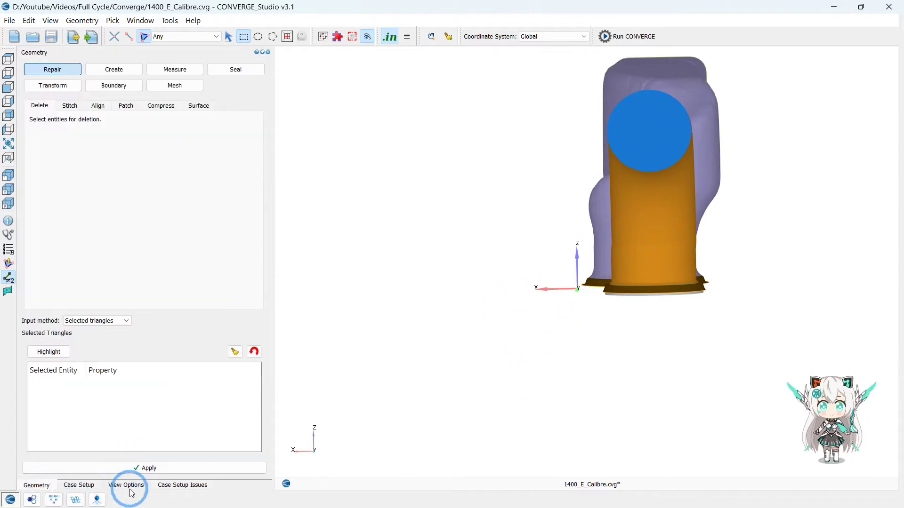
click(148, 301)
click(171, 83)
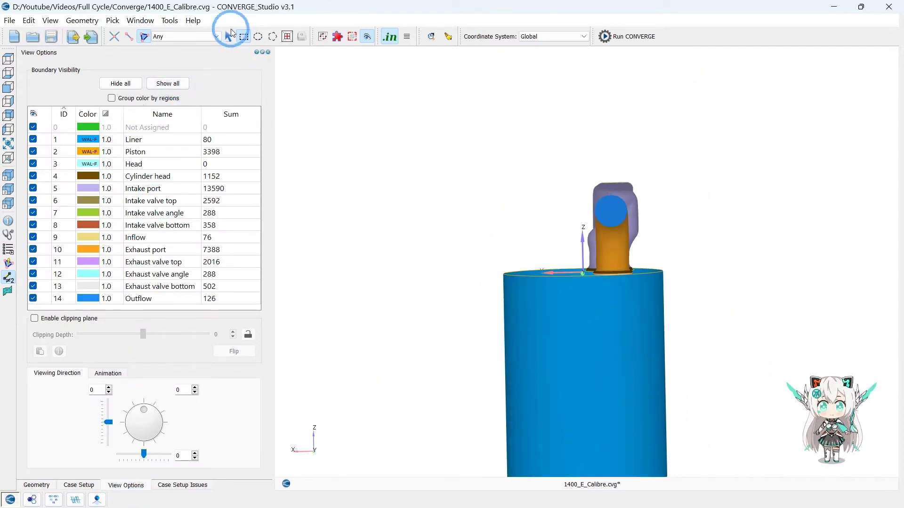
click(228, 36)
drag(463, 249, 456, 198)
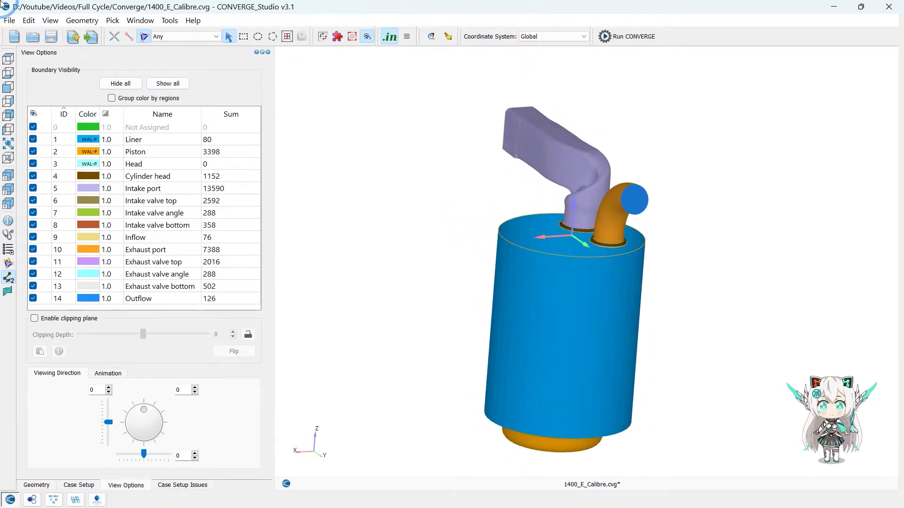
Set up a Translate operation with the Direction vector method and Selected boundaries as the input method.
click(37, 485)
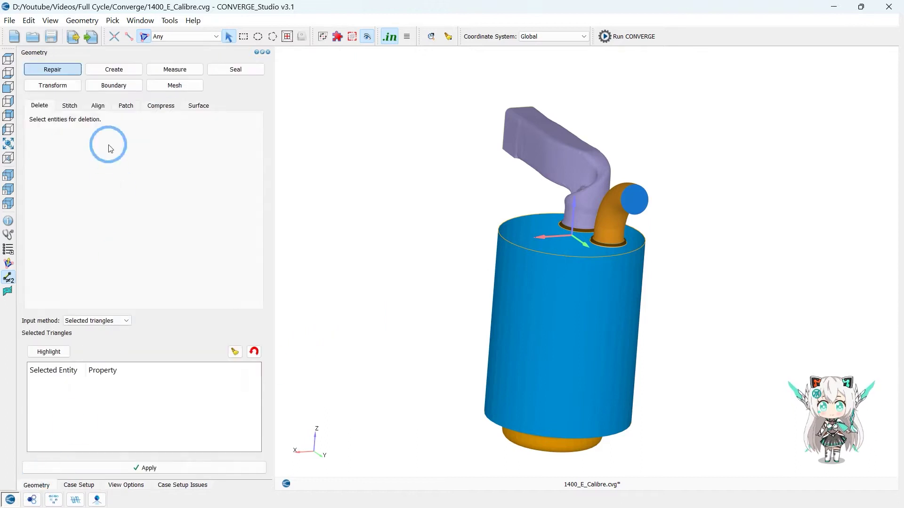
click(68, 85)
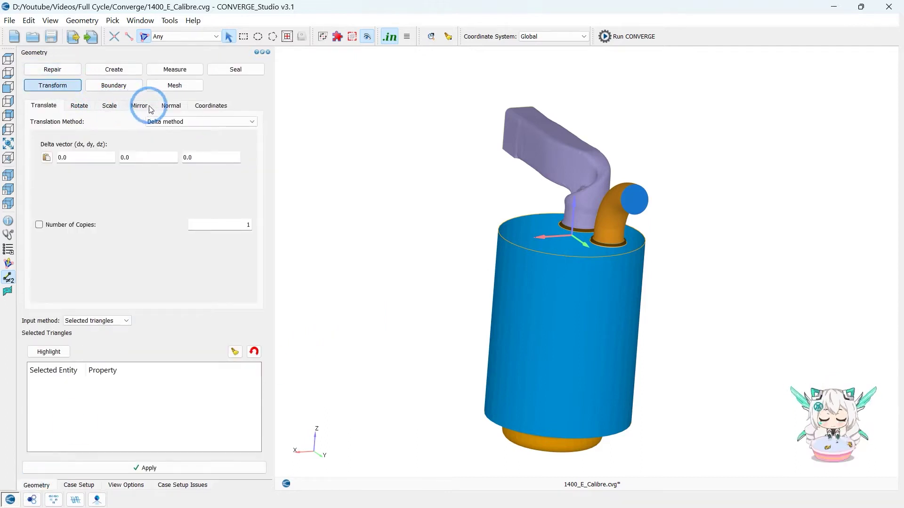
click(193, 121)
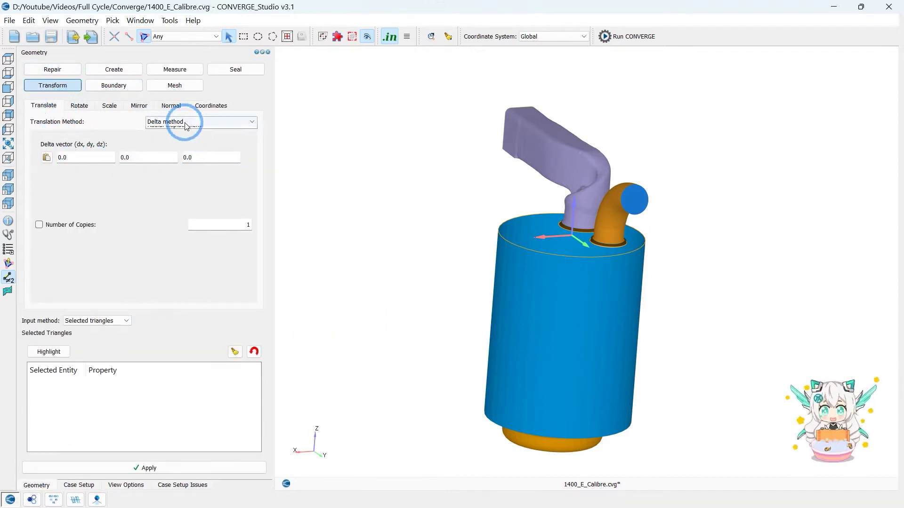
click(188, 130)
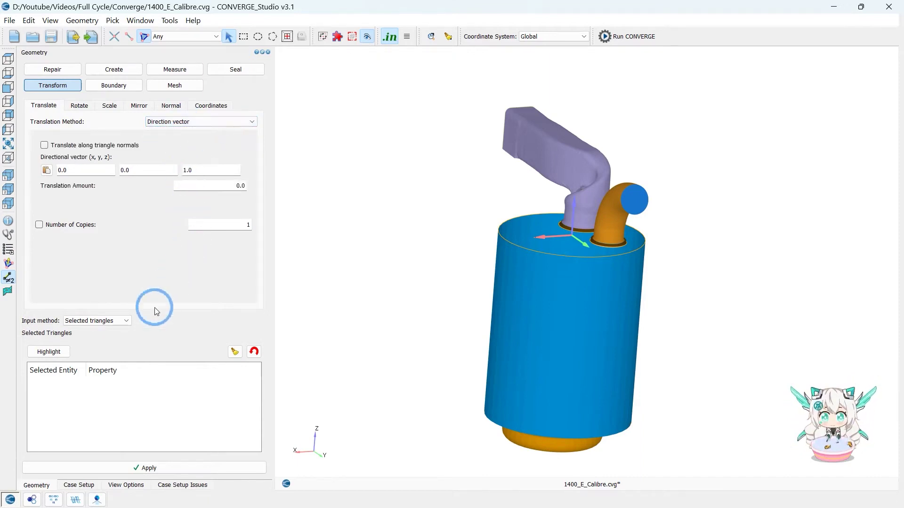
click(101, 324)
click(99, 330)
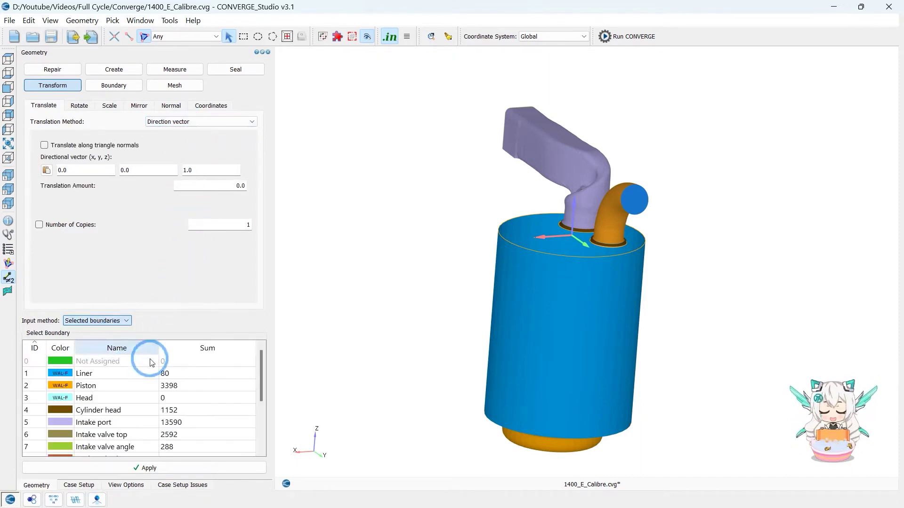
Select every boundary from Cylinder head through Outflow for translation, leaving out Not Assigned, Liner, Piston and Head.
click(182, 411)
key(ctrl+a)
ctrl+click(174, 398)
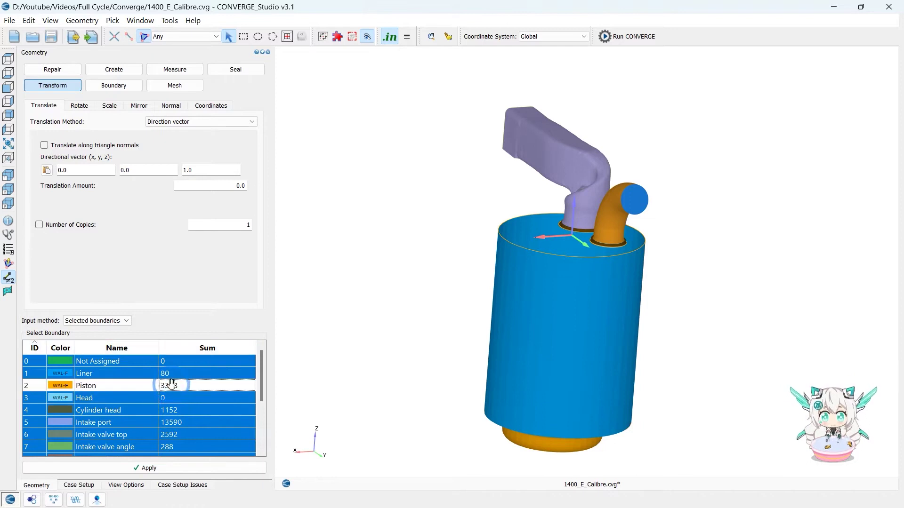
ctrl+click(174, 385)
ctrl+click(169, 374)
ctrl+click(200, 374)
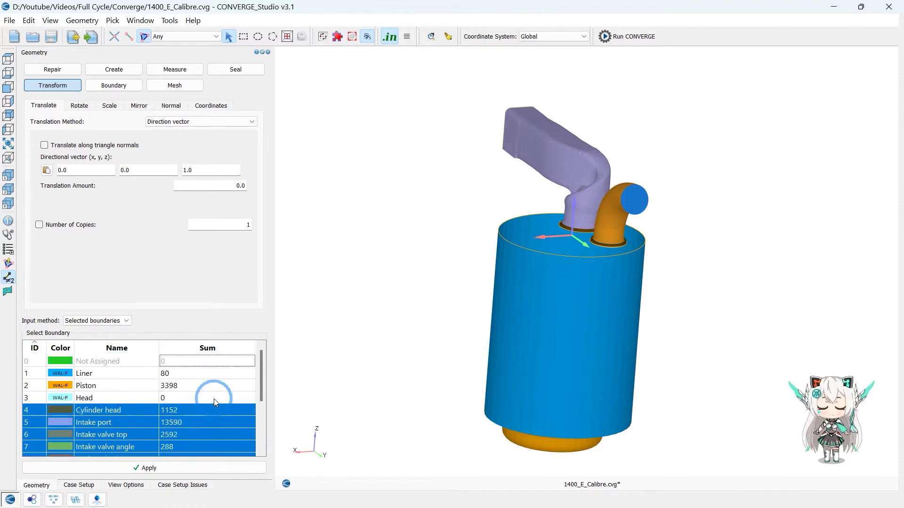
scroll(215, 399, down, 3)
scroll(214, 400, up, 3)
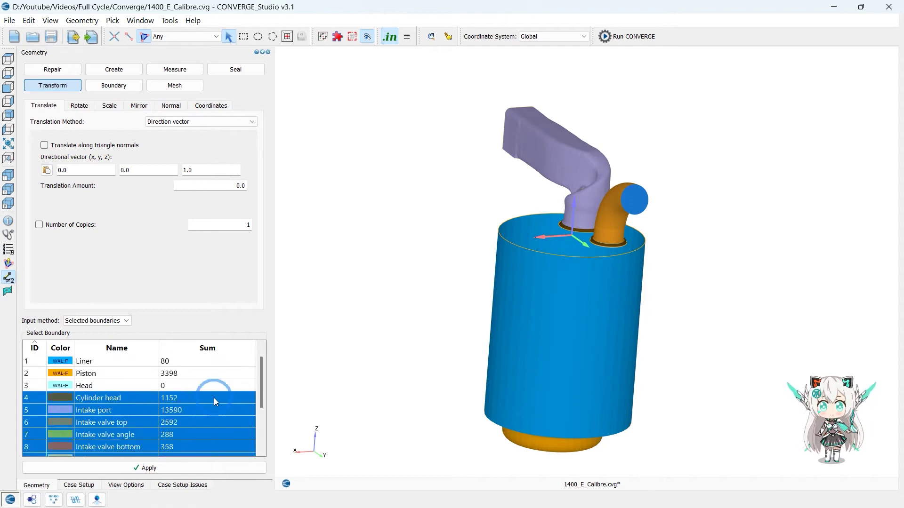
scroll(214, 405, down, 3)
scroll(216, 412, up, 2)
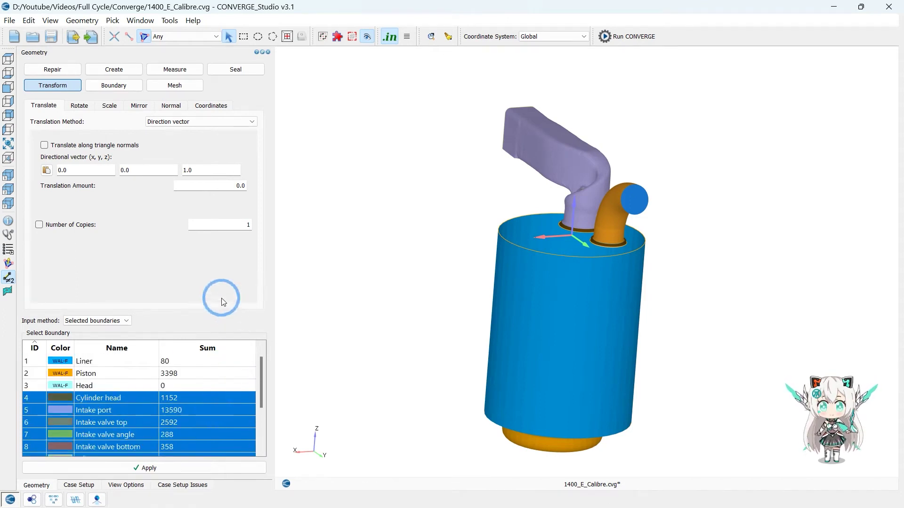
Try to translate the selected port and valve boundaries by 0.01 along the Z direction.
click(246, 187)
text(1)
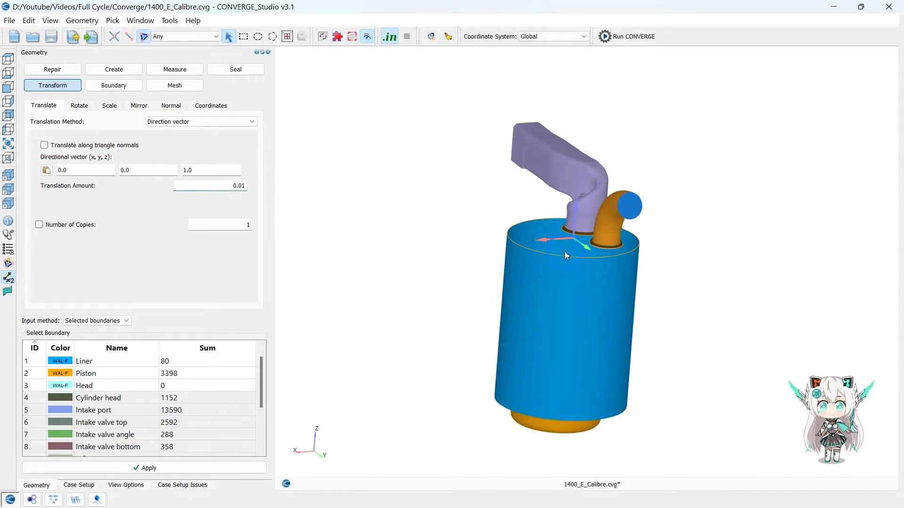
click(163, 467)
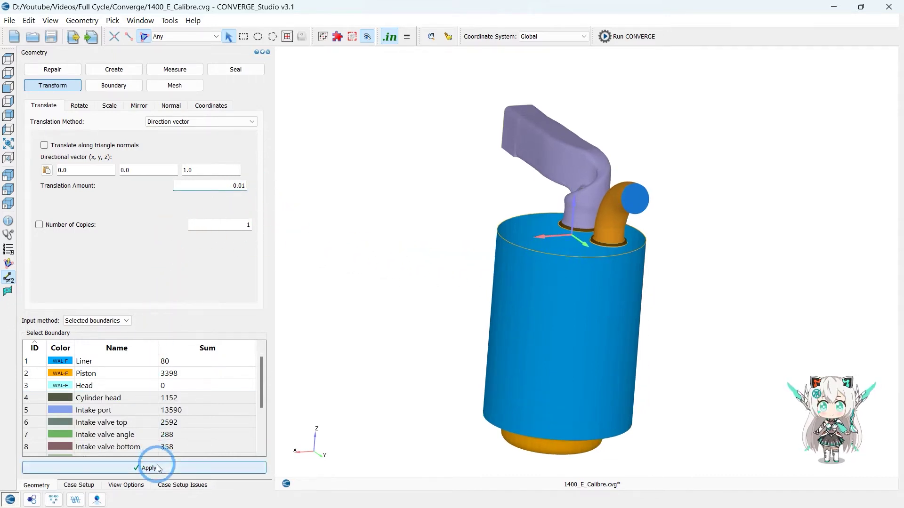
click(227, 182)
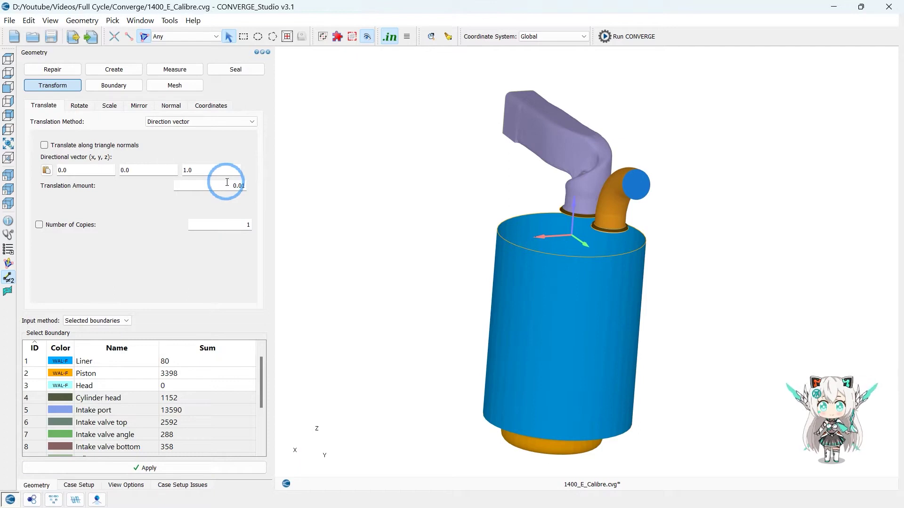
Translate the selected port and valve boundaries by 0.01 along direction vector 1.0, 0.0, 0.0.
click(222, 198)
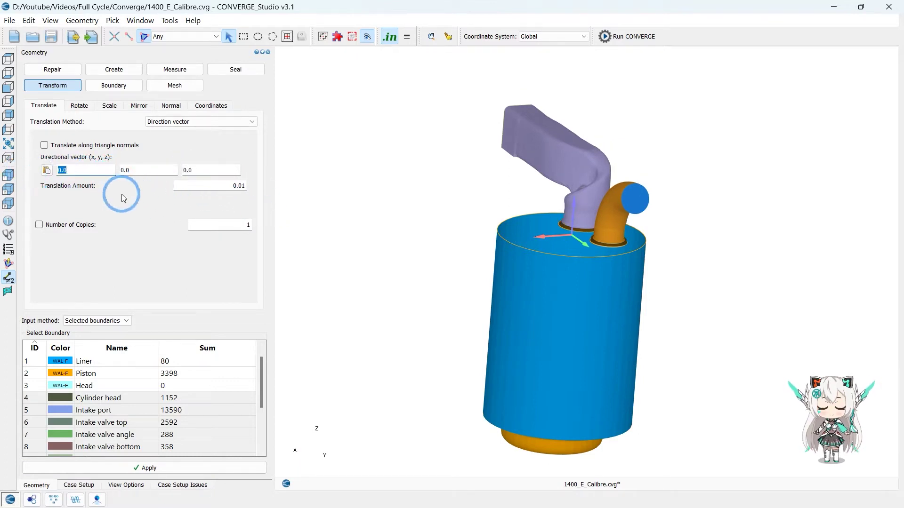
text(1)
click(215, 195)
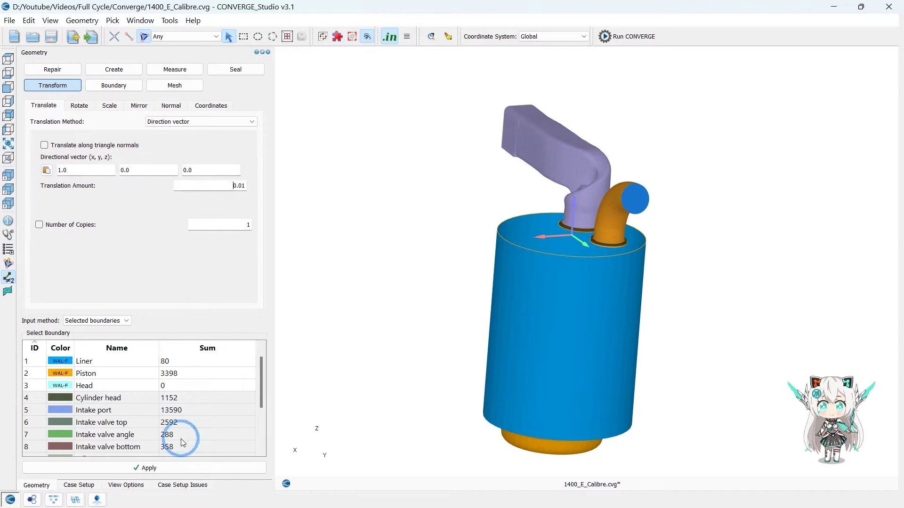
drag(322, 477, 674, 223)
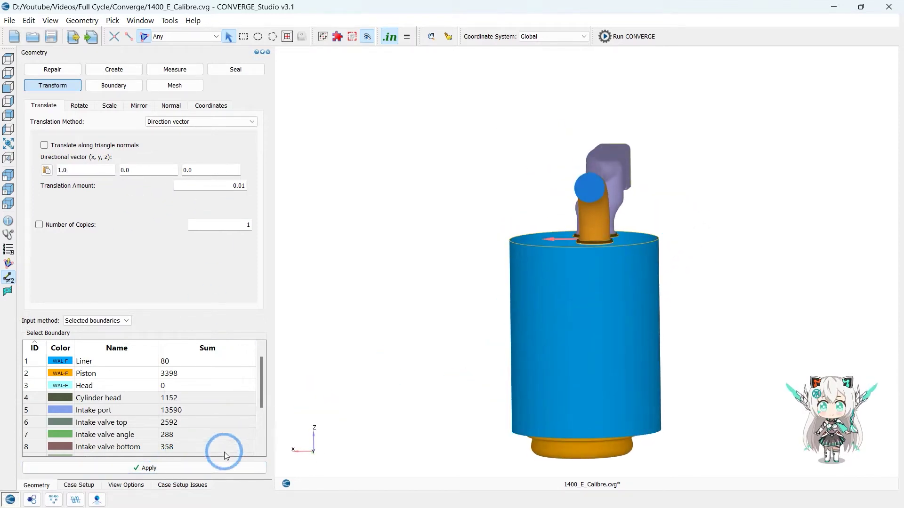
Shift the selected port and valve boundaries back by -0.003 along X to centre them over the cylinder.
drag(224, 454, 704, 288)
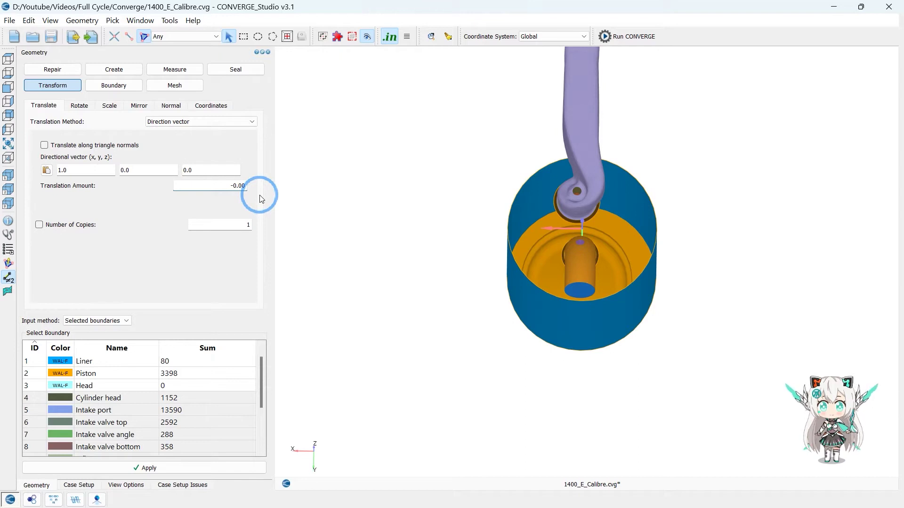
text(3)
click(173, 468)
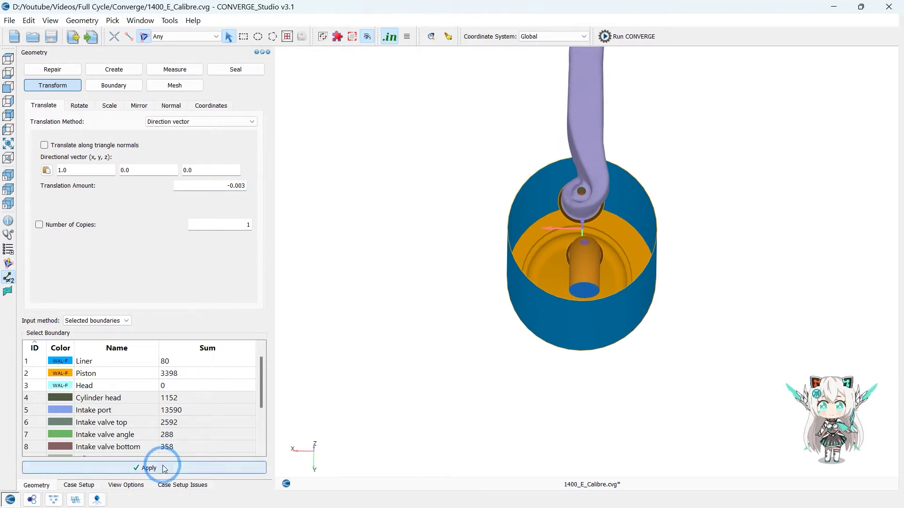
drag(713, 353, 671, 253)
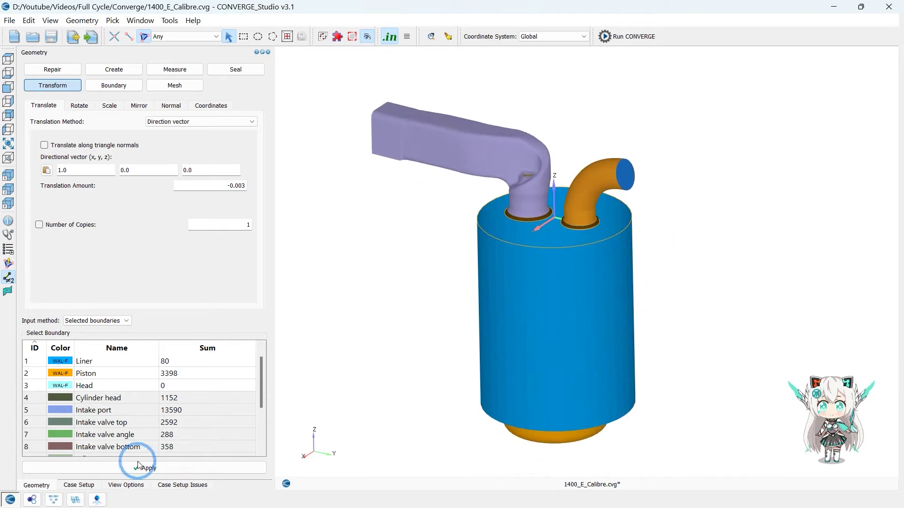
Save the 1400_E_Calibre case with the repositioned port and valve geometry.
click(54, 485)
click(77, 489)
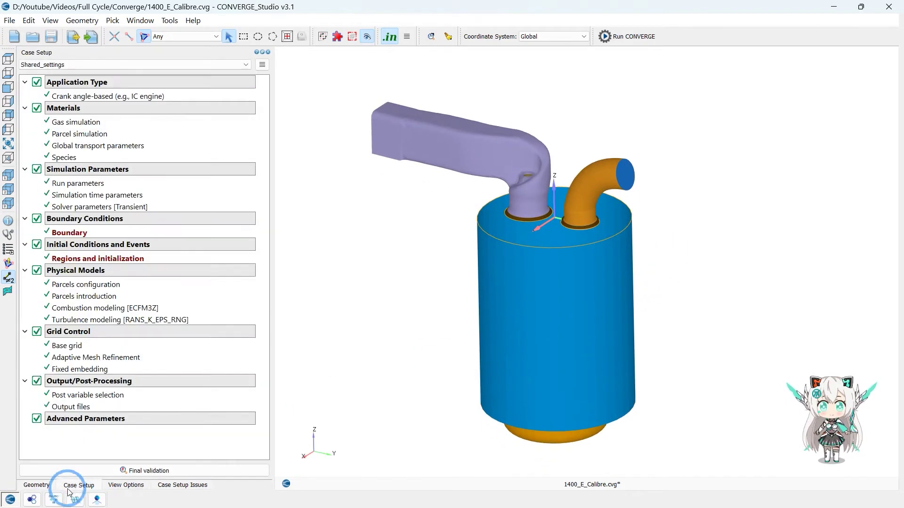
click(52, 489)
click(393, 379)
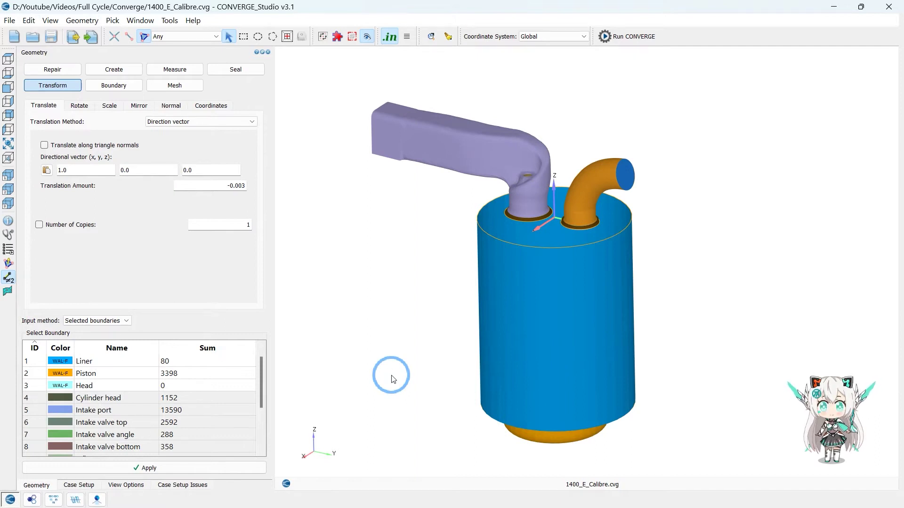
drag(393, 378, 441, 255)
Set up a Patch repair around holes with edges selected by arc.
click(112, 69)
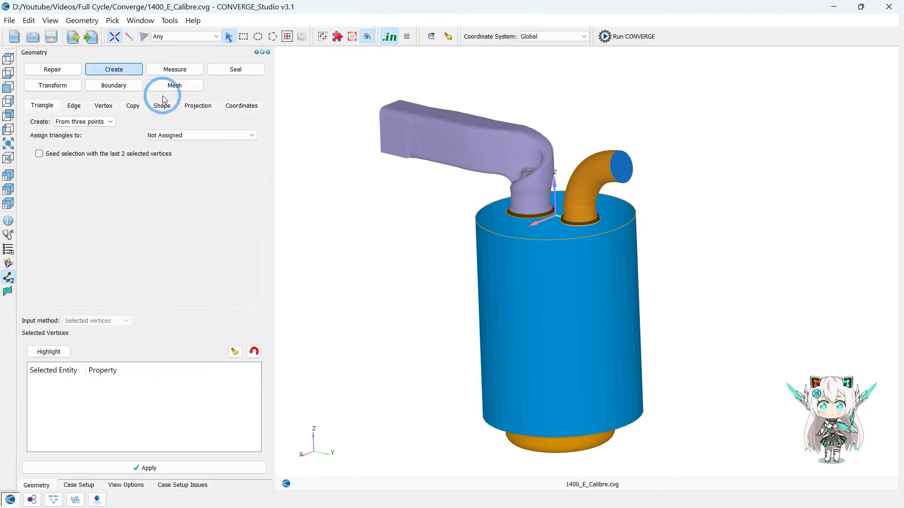
click(112, 121)
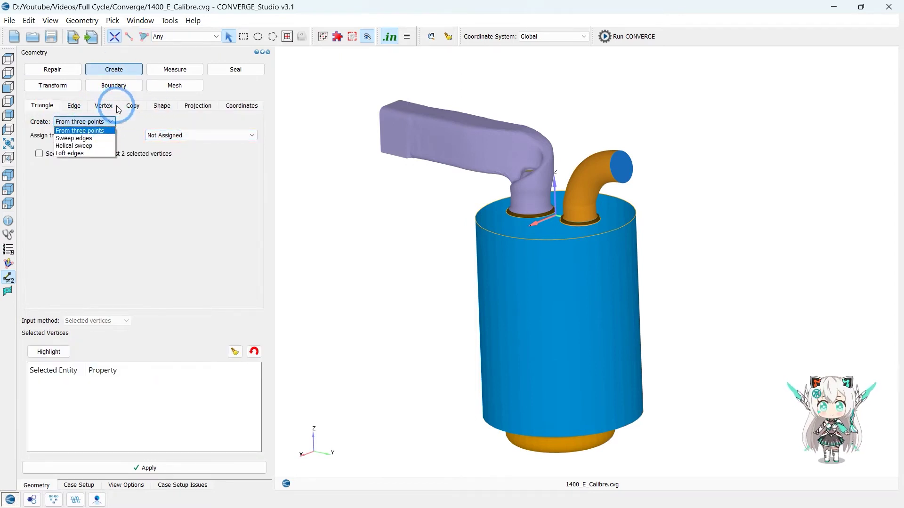
click(54, 70)
click(126, 105)
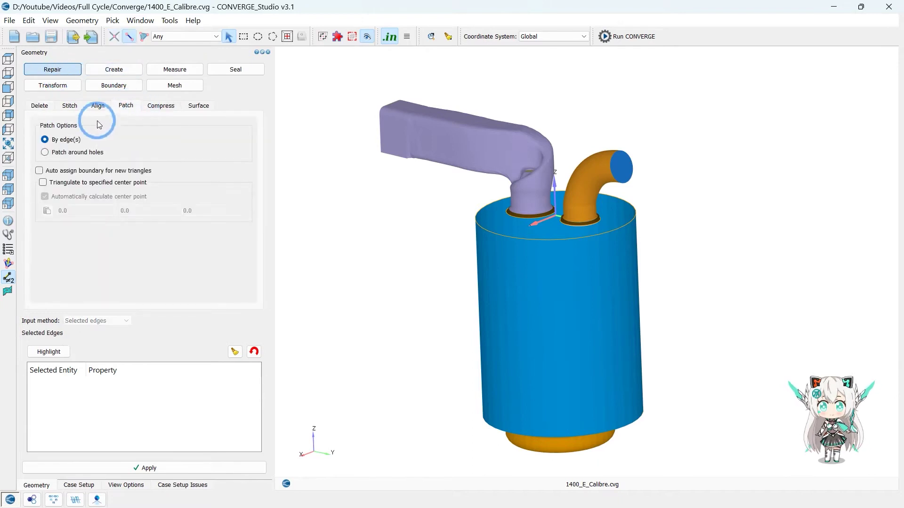
click(70, 153)
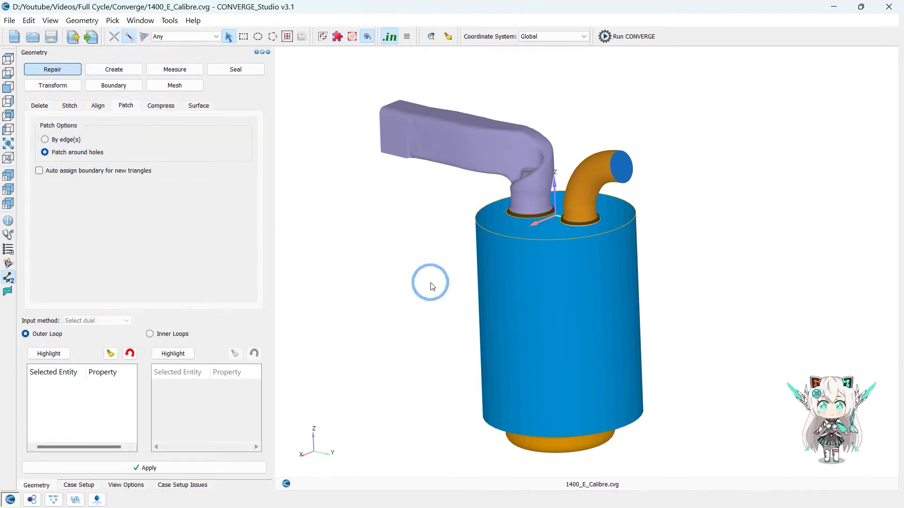
scroll(456, 224, up, 2)
scroll(456, 224, up, 4)
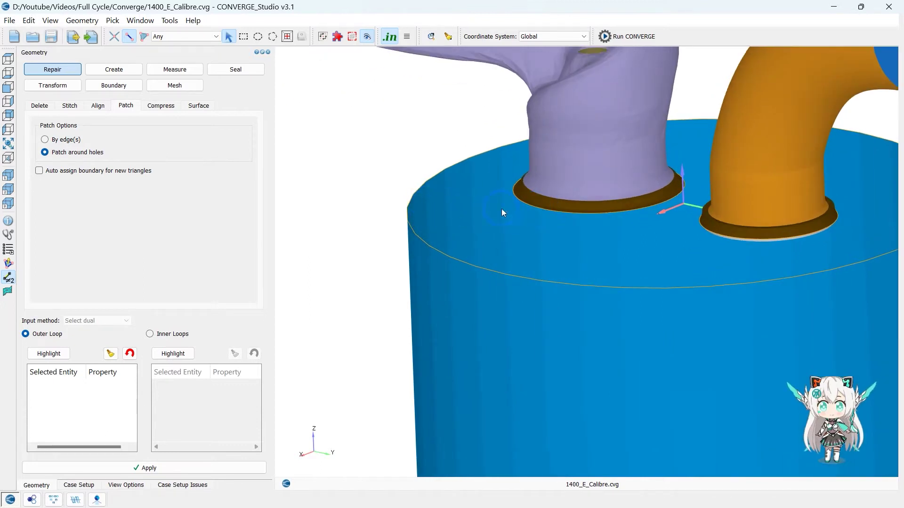
click(197, 41)
click(188, 55)
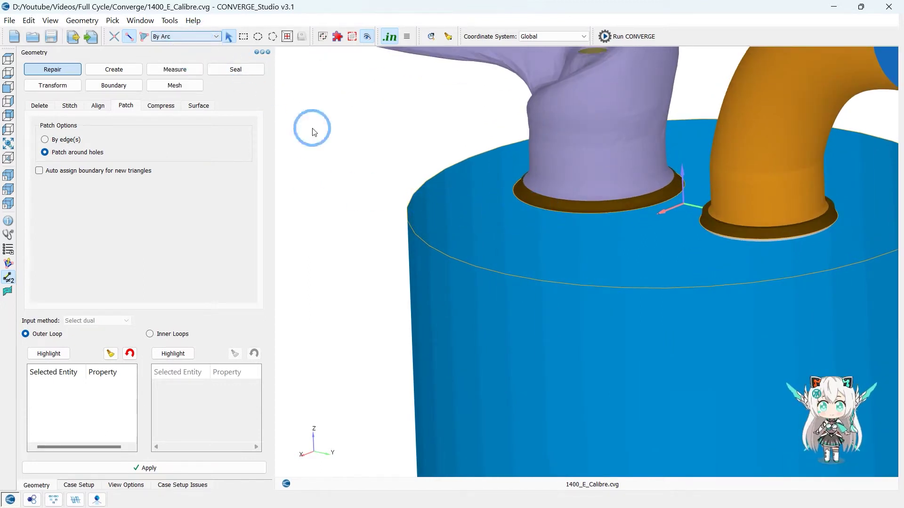
Pick the bottom rims of the intake and exhaust ports as the inner loops of the patch.
click(174, 335)
click(535, 206)
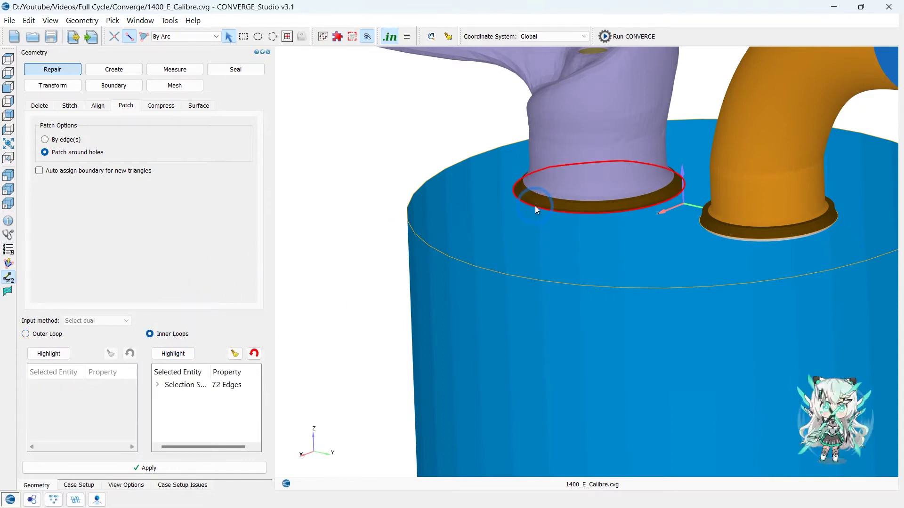
scroll(735, 238, up, 1)
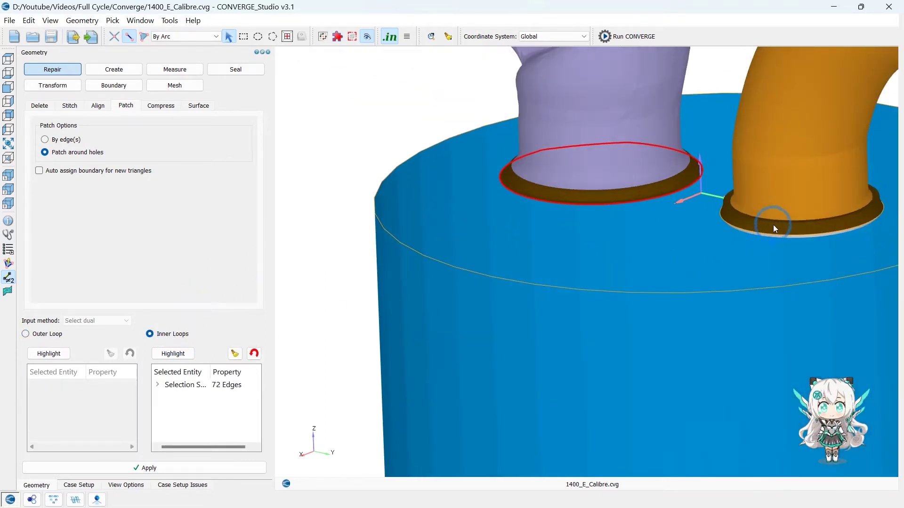
middle_drag(770, 225, 632, 244)
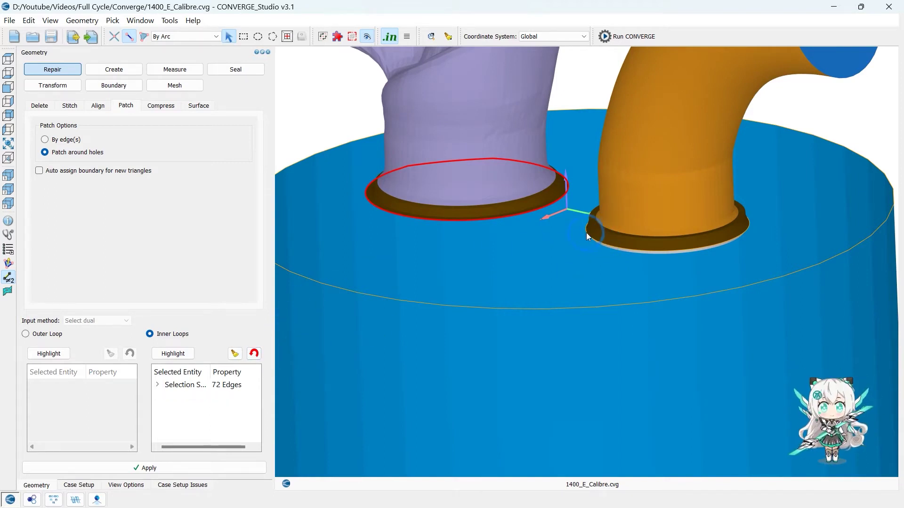
scroll(627, 239, up, 2)
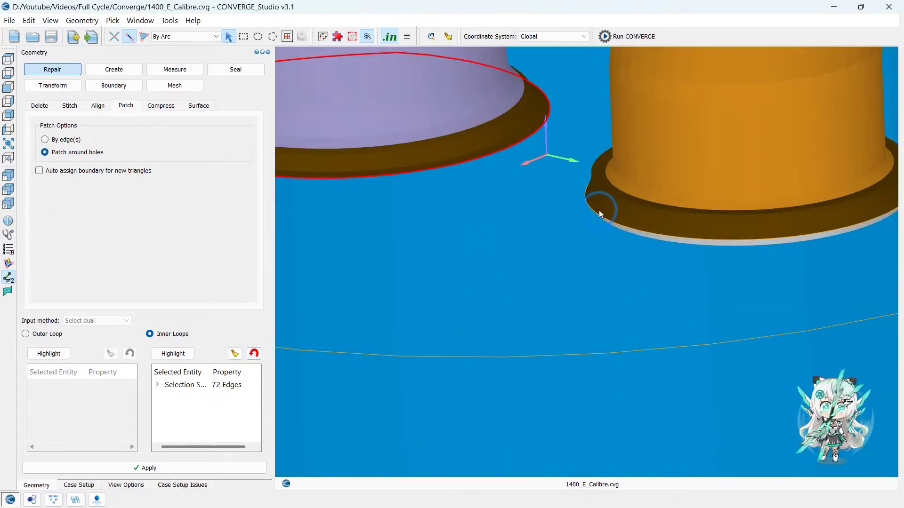
click(589, 208)
scroll(546, 225, down, 2)
scroll(498, 262, down, 3)
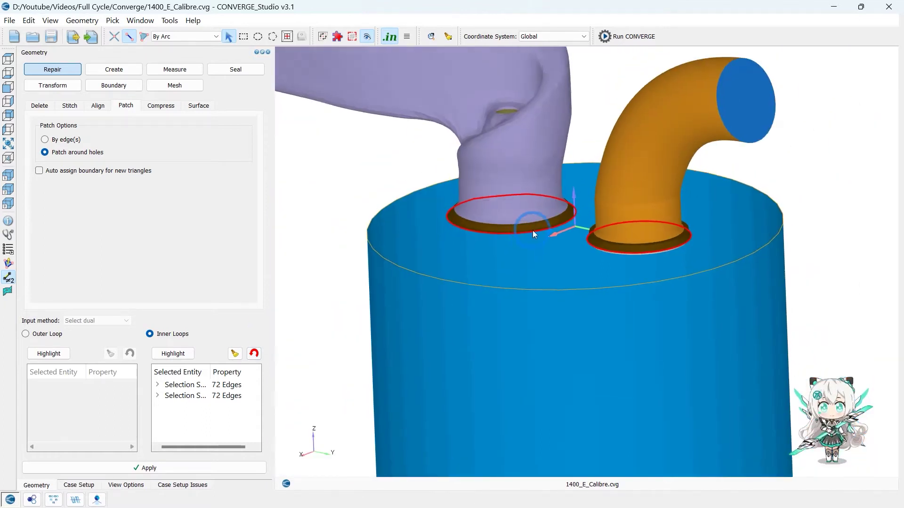
Pick the cylinder liner's upper rim as the outer loop and patch the head surface around the two port openings.
click(26, 334)
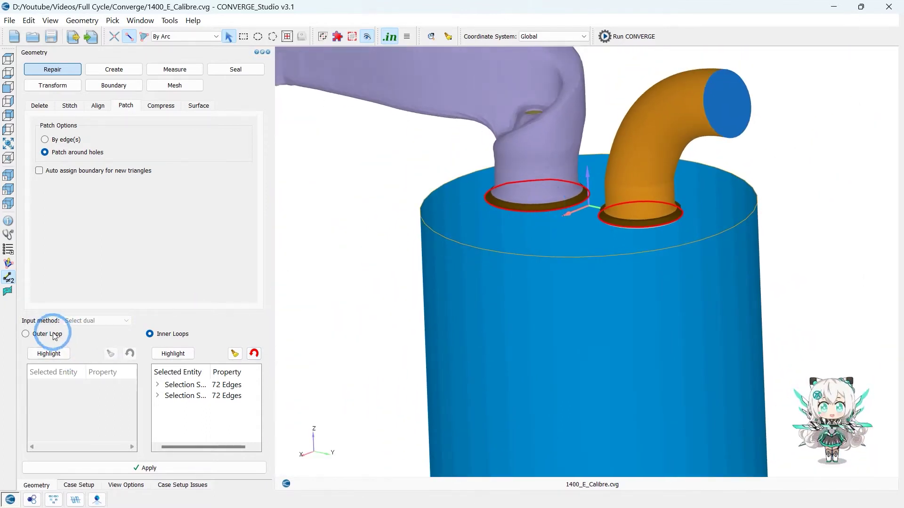
click(443, 240)
click(147, 467)
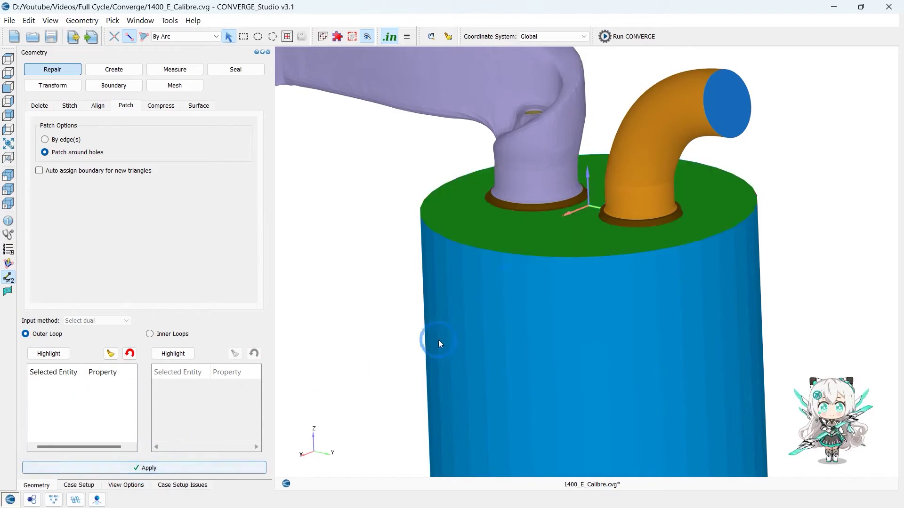
Show the surface mesh edges and examine the triangulation of the patched head around both ports.
scroll(316, 286, down, 2)
click(14, 295)
click(14, 293)
scroll(405, 222, up, 2)
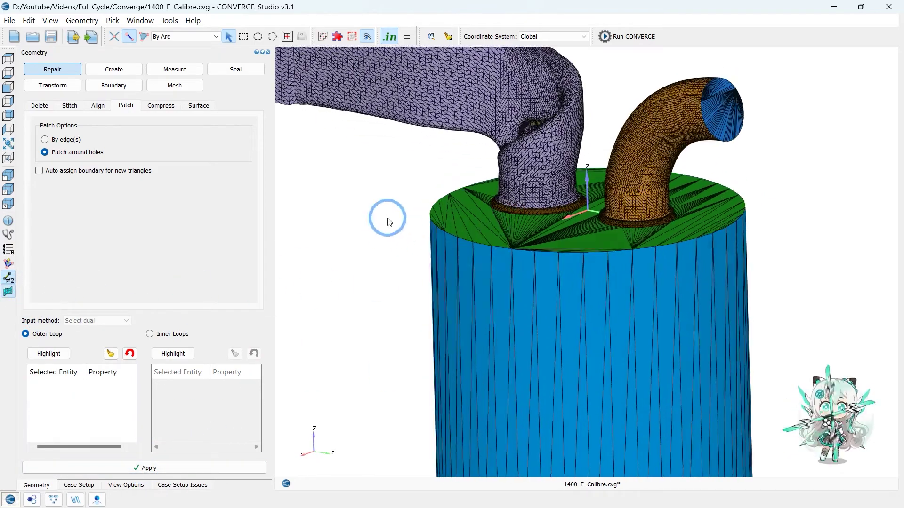
drag(389, 222, 439, 223)
scroll(435, 224, down, 4)
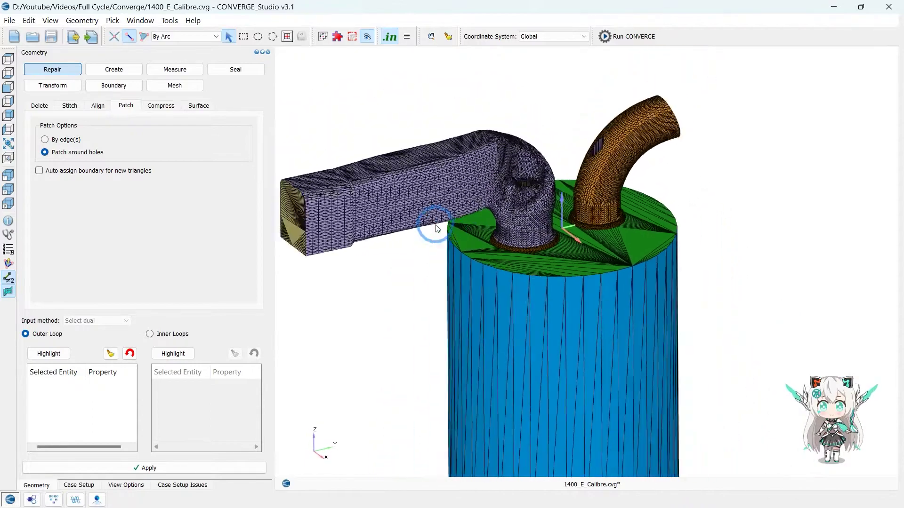
middle_drag(433, 264, 462, 235)
scroll(472, 232, up, 4)
scroll(466, 222, down, 5)
scroll(463, 235, up, 5)
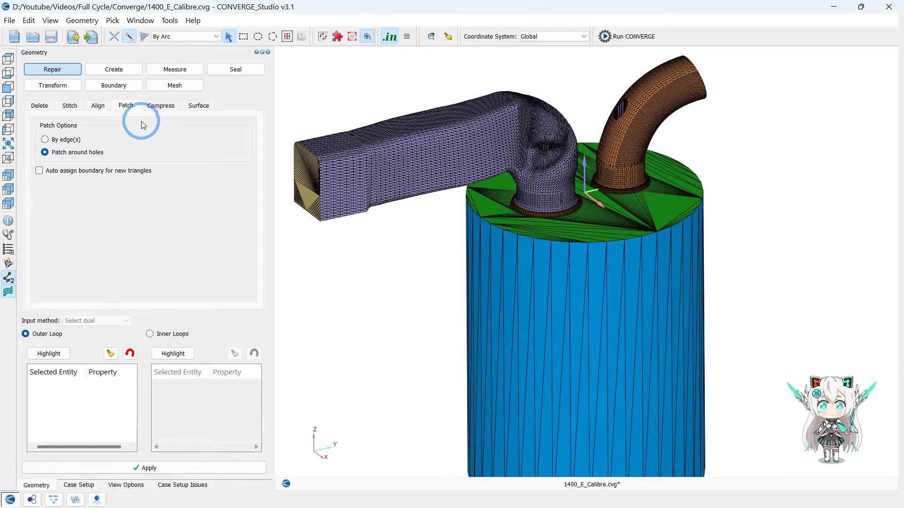
Delete the empty Head boundary from the boundary list.
click(114, 86)
click(134, 214)
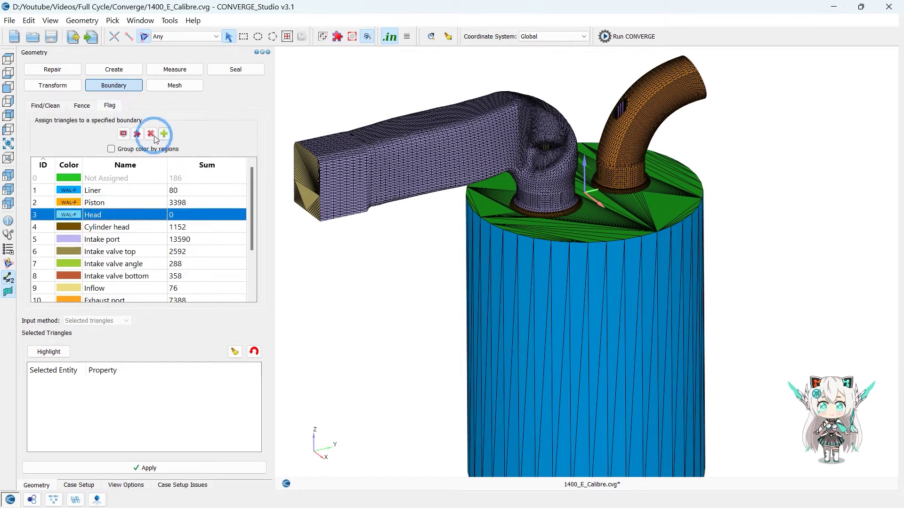
click(150, 134)
click(485, 276)
Select the unassigned head patch triangles by boundary and assign them to the Cylinder head boundary.
click(139, 181)
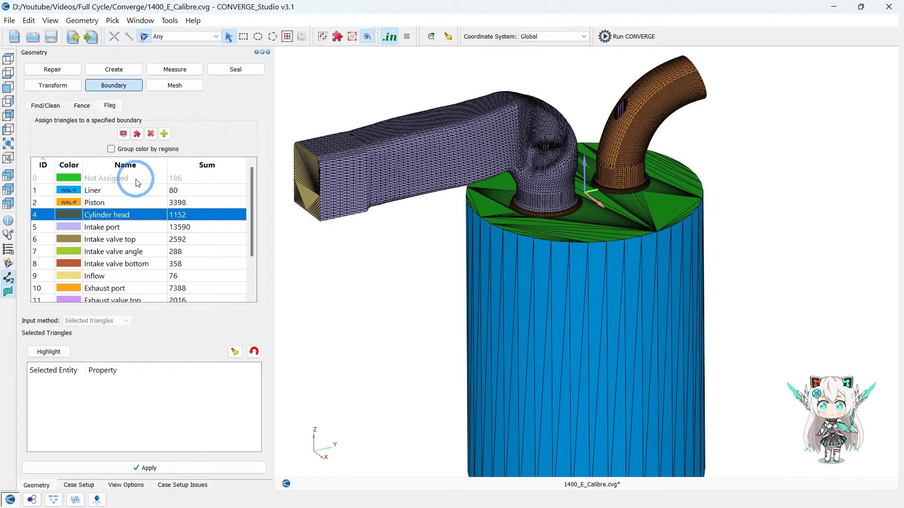
click(188, 36)
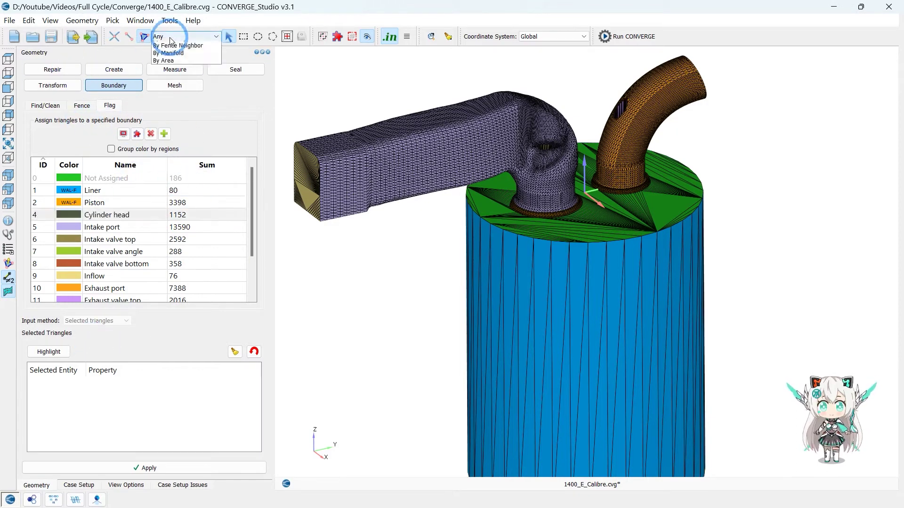
click(188, 68)
click(597, 222)
click(107, 215)
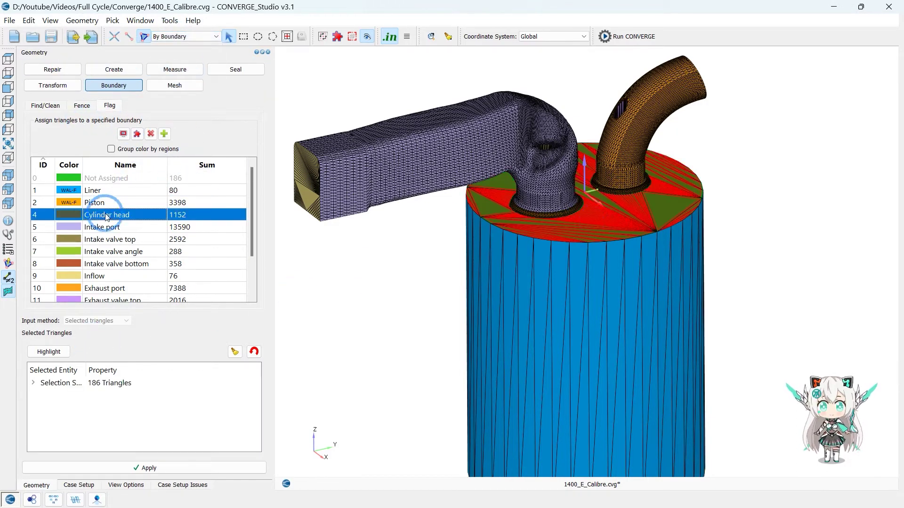
click(195, 468)
Check the head surface around the ports and save the 1400_E_Calibre case.
scroll(829, 192, up, 3)
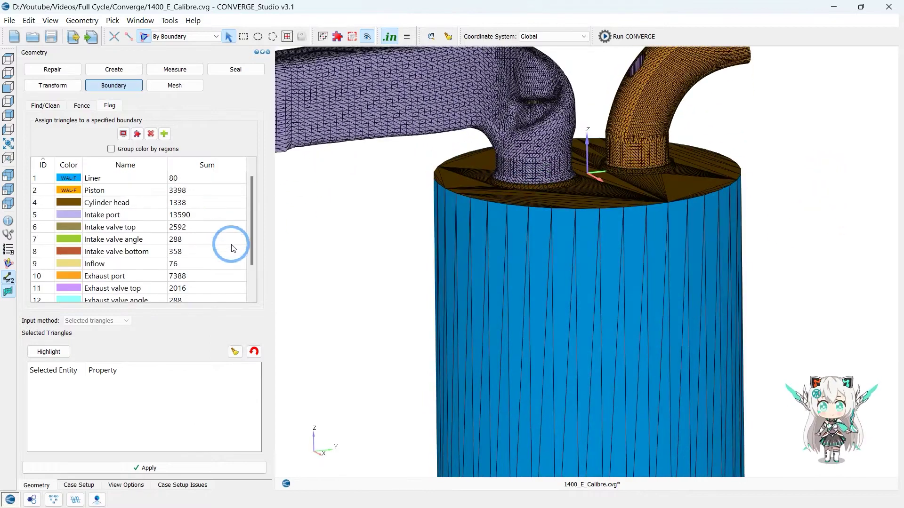
scroll(607, 152, up, 3)
scroll(746, 185, down, 5)
drag(746, 185, 731, 217)
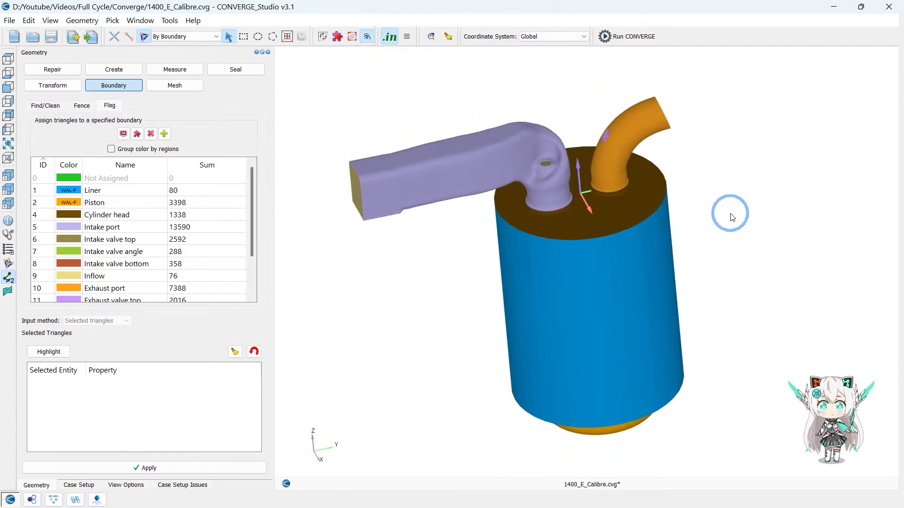
key(ctrl+s)
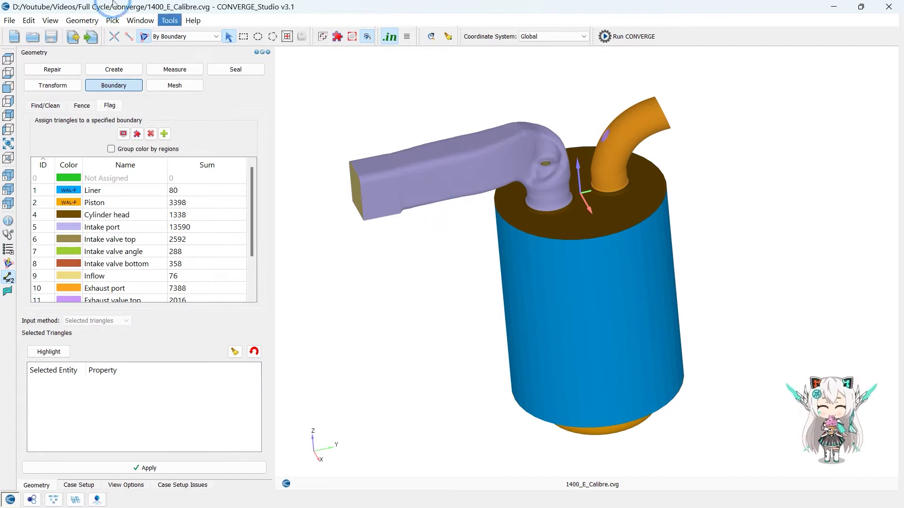
Undo the Cylinder head assignment and the head patch so the cylinder top is open again.
drag(489, 212, 752, 224)
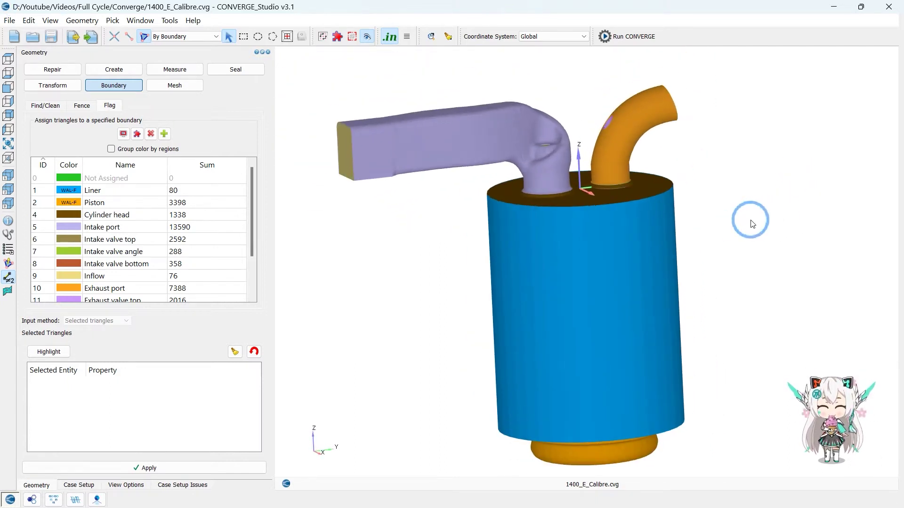
scroll(589, 177, up, 2)
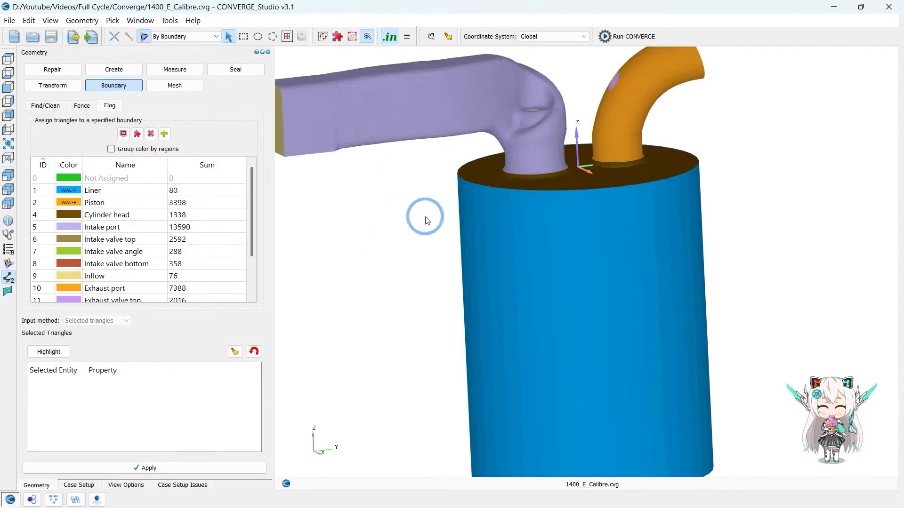
drag(416, 220, 462, 275)
click(156, 225)
click(79, 485)
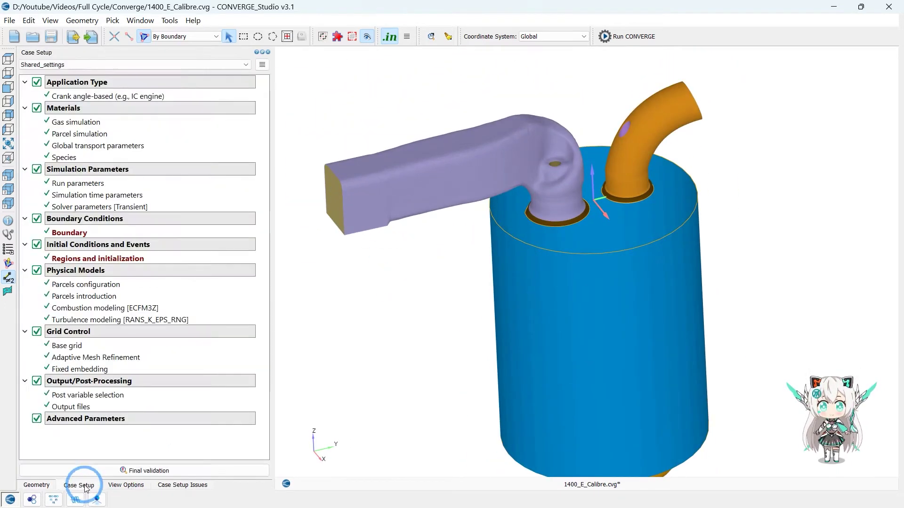
click(36, 486)
Set up a Scale transform with a uniform scale factor of 1.05.
click(53, 69)
click(66, 85)
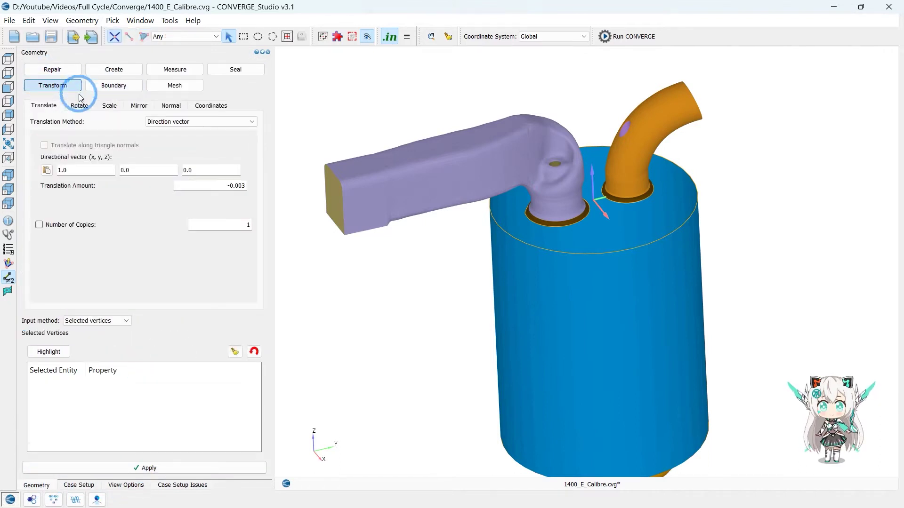
click(109, 105)
click(62, 151)
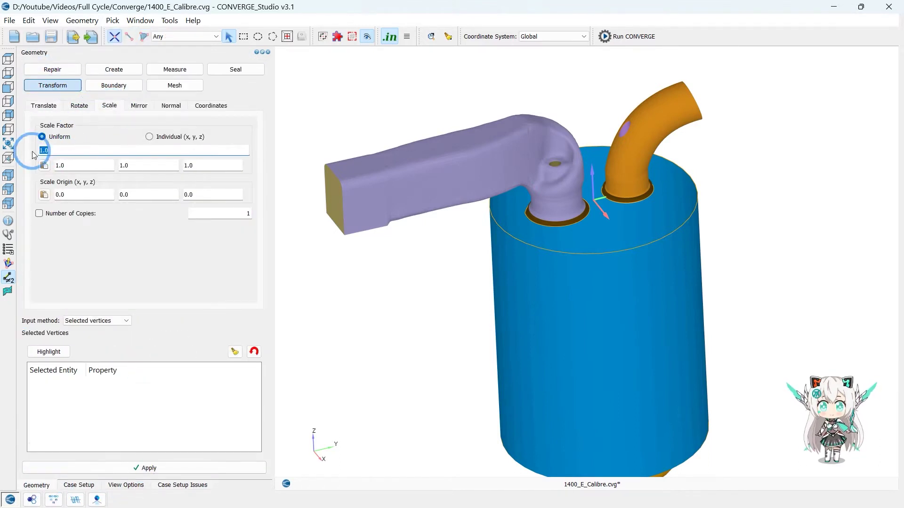
key(Right)
text(5)
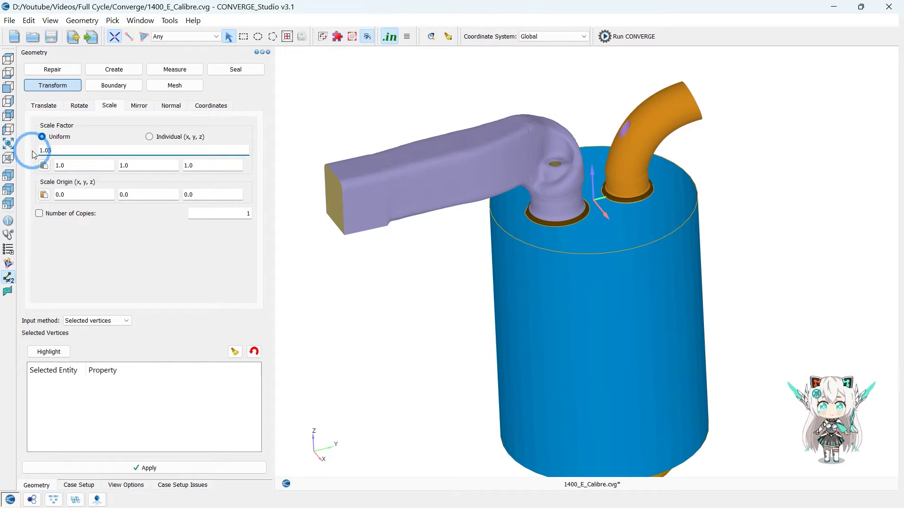
Scale all boundaries except Liner and Piston uniformly by 1.05, applying the scaling three times.
click(97, 320)
click(111, 338)
click(132, 398)
key(ctrl+a)
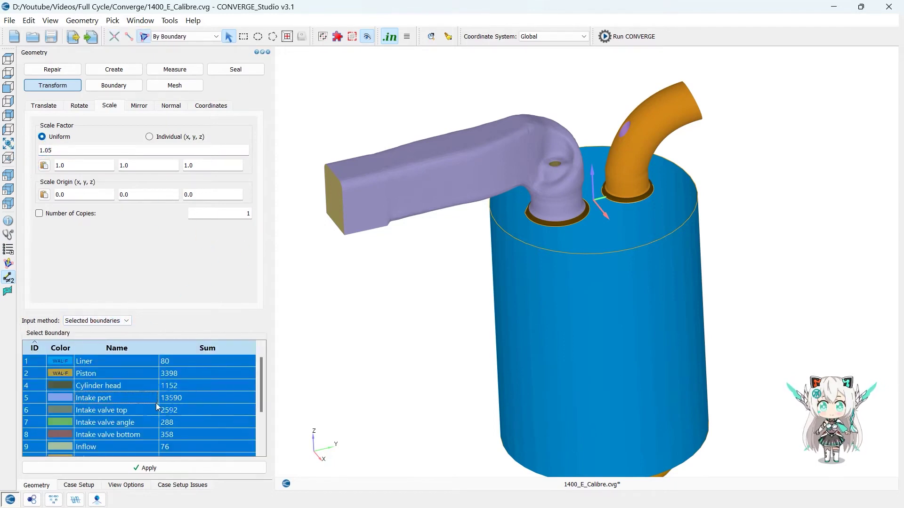
scroll(174, 372, up, 1)
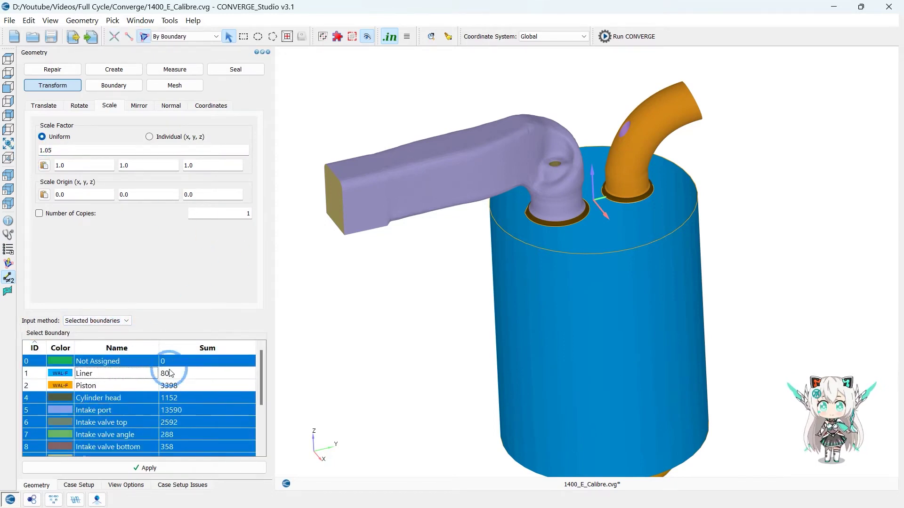
scroll(174, 377, down, 3)
click(144, 468)
click(144, 467)
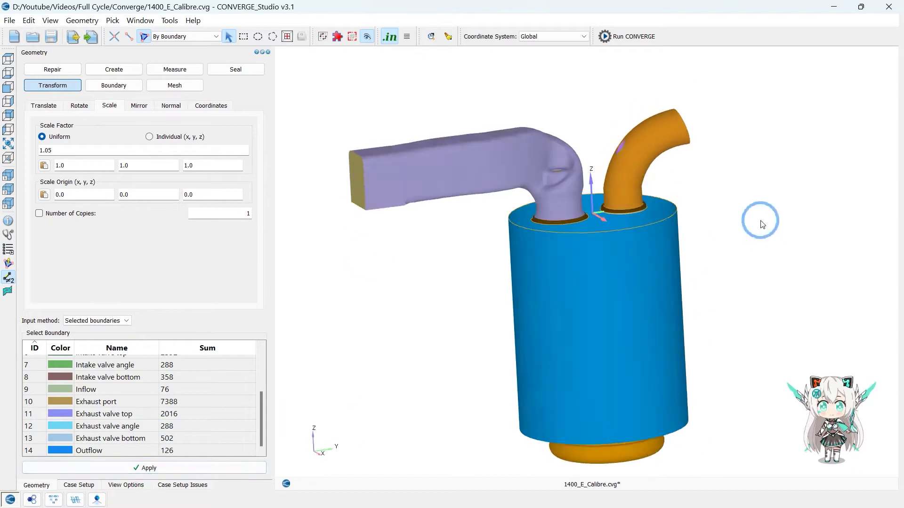
drag(757, 218, 591, 216)
click(171, 468)
scroll(551, 223, up, 5)
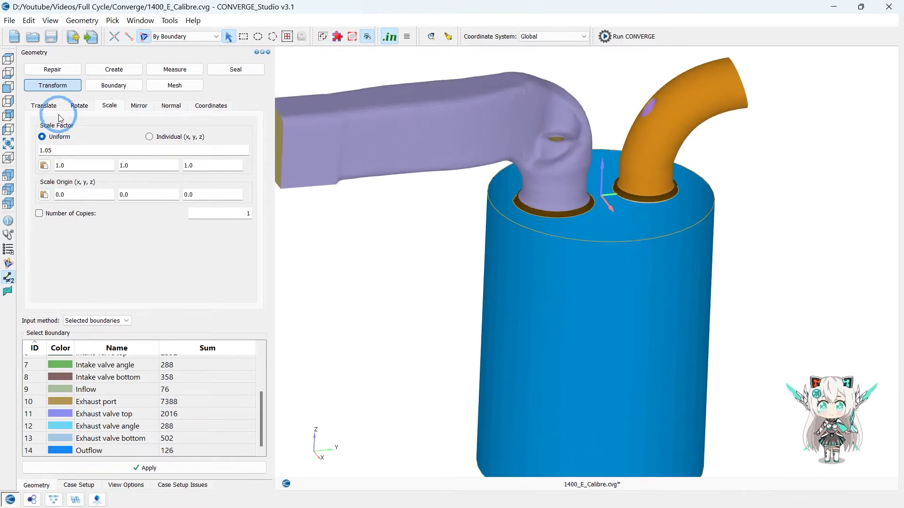
Patch the open cylinder top around holes, with the cylinder rim as outer loop and the intake and exhaust port openings as inner loops.
click(53, 69)
click(117, 122)
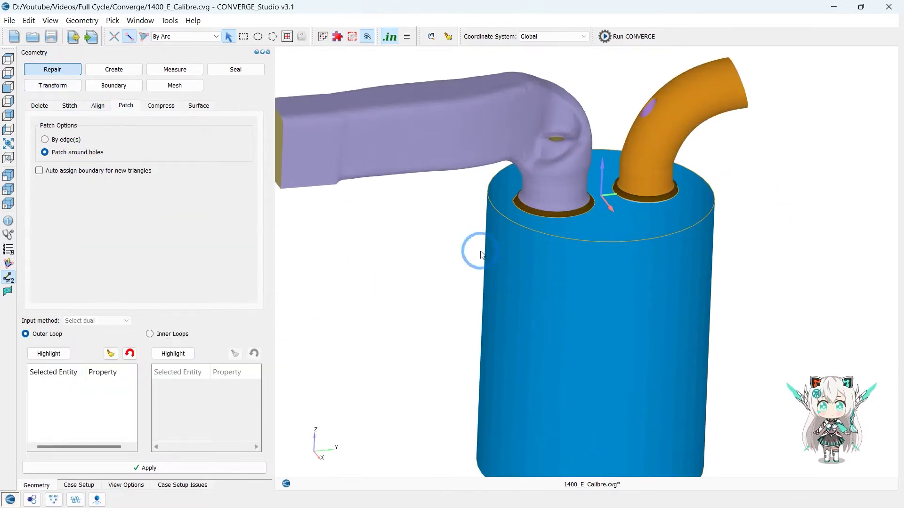
drag(481, 255, 510, 214)
click(516, 205)
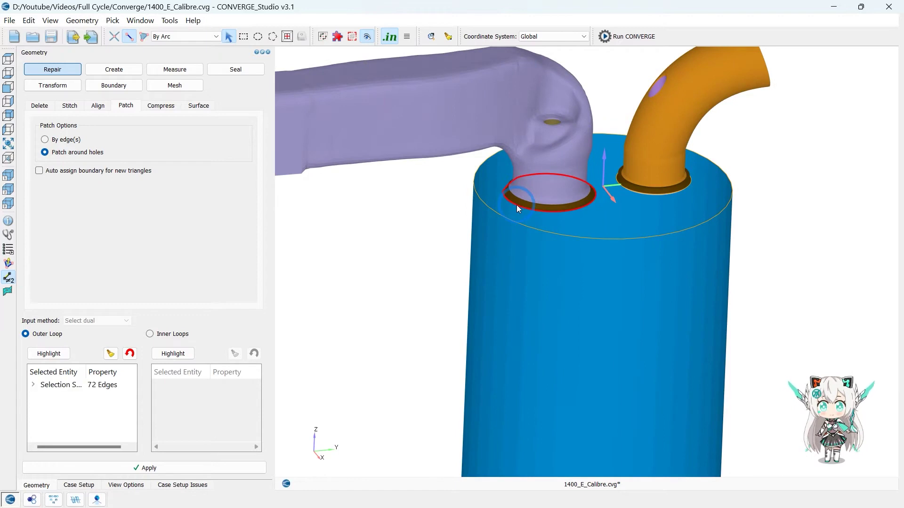
click(130, 354)
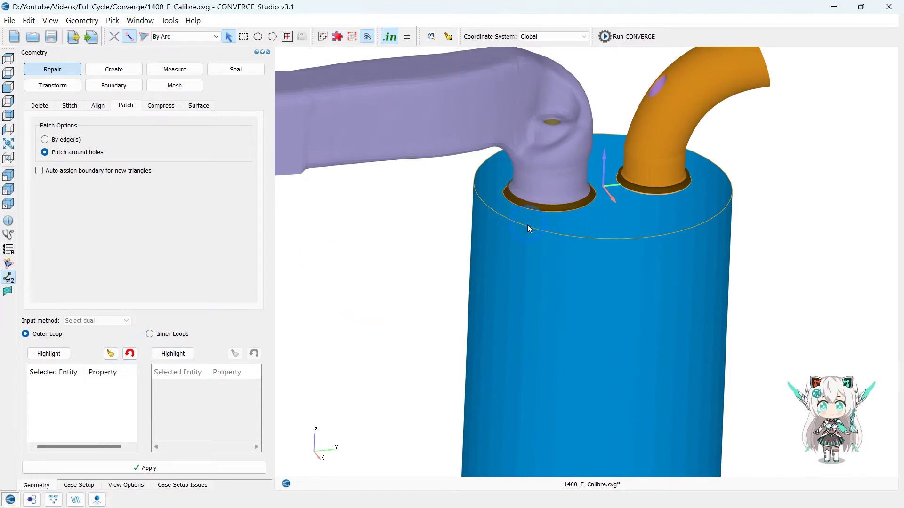
click(527, 227)
click(150, 334)
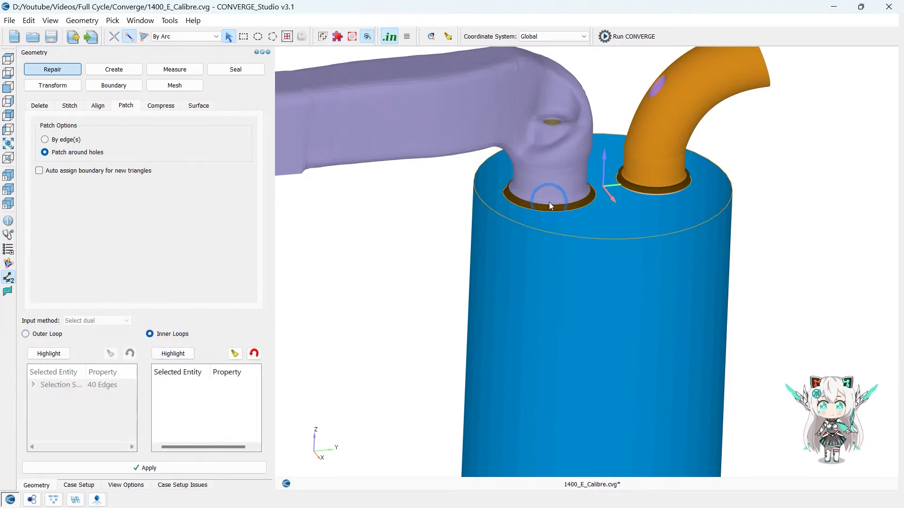
click(535, 210)
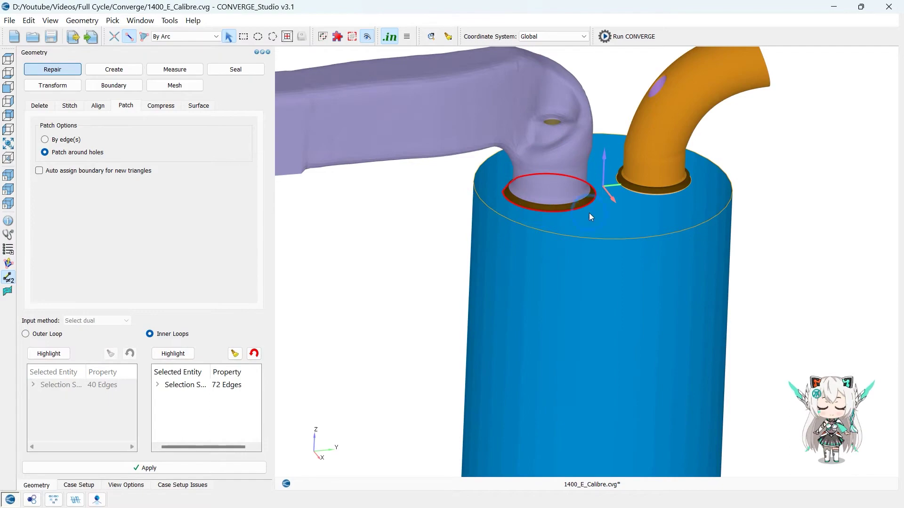
click(642, 195)
click(160, 466)
scroll(538, 267, down, 3)
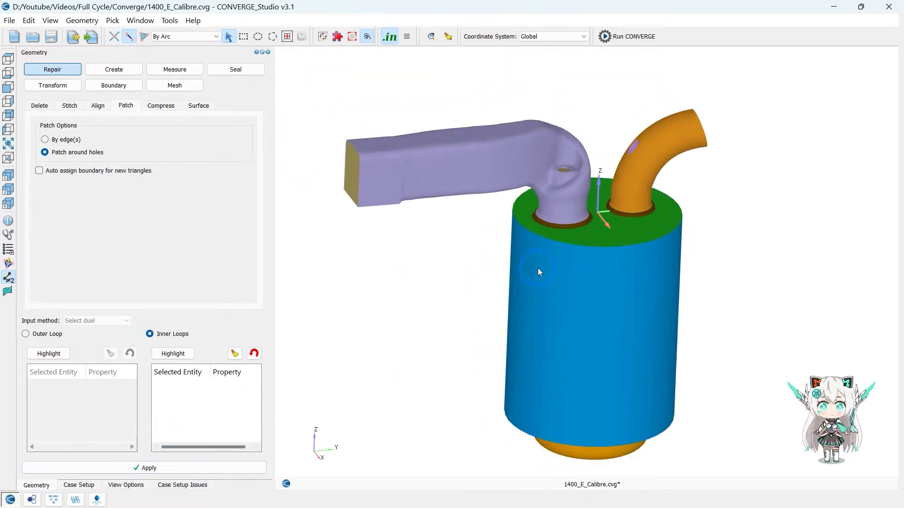
click(8, 277)
drag(447, 289, 472, 266)
click(10, 291)
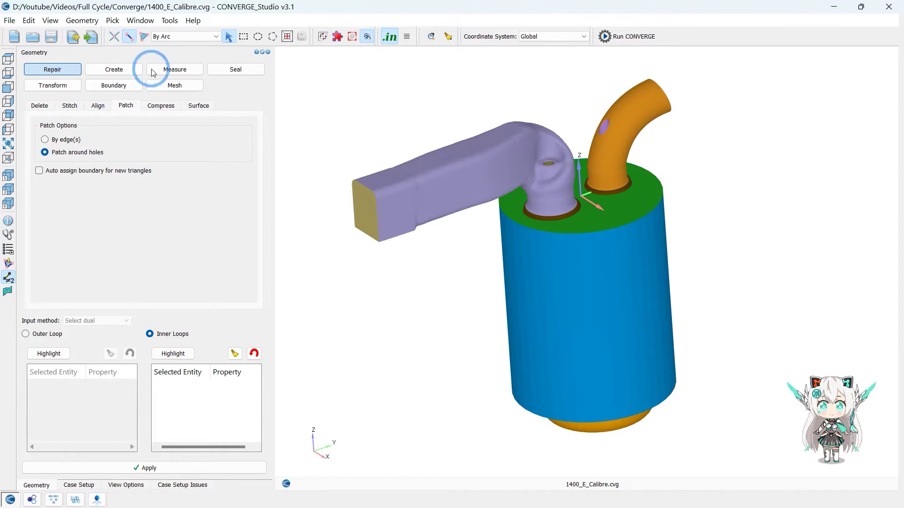
Assign the newly patched, unassigned triangles on the cylinder top to the Cylinder head boundary.
click(113, 83)
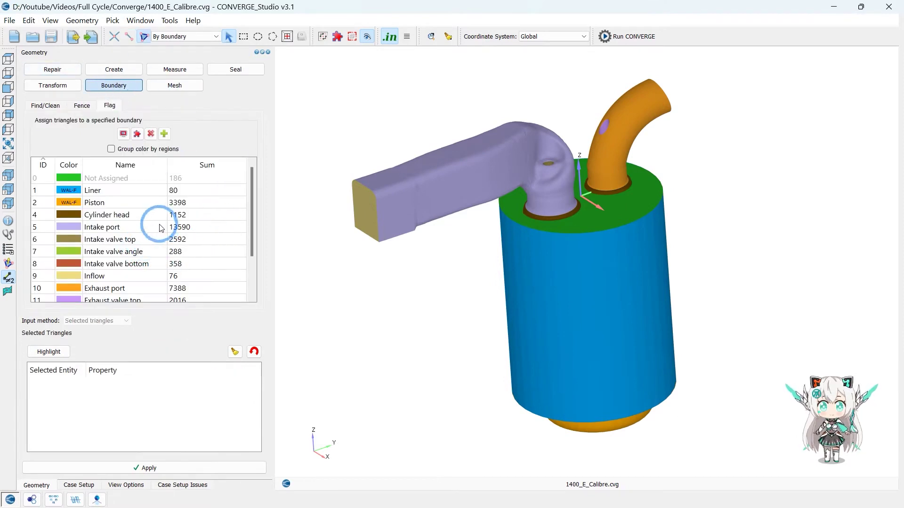
click(169, 178)
click(202, 37)
click(201, 38)
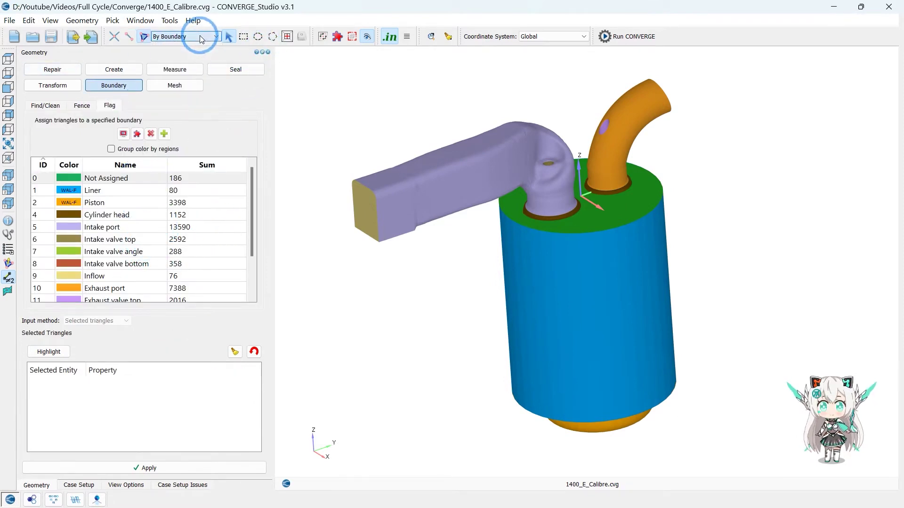
click(582, 217)
click(131, 215)
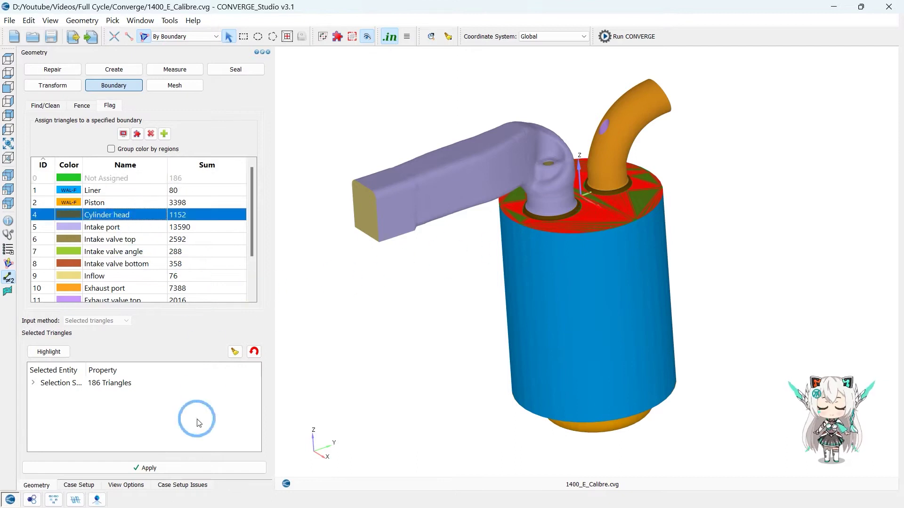
click(174, 468)
scroll(528, 296, down, 2)
scroll(528, 296, up, 2)
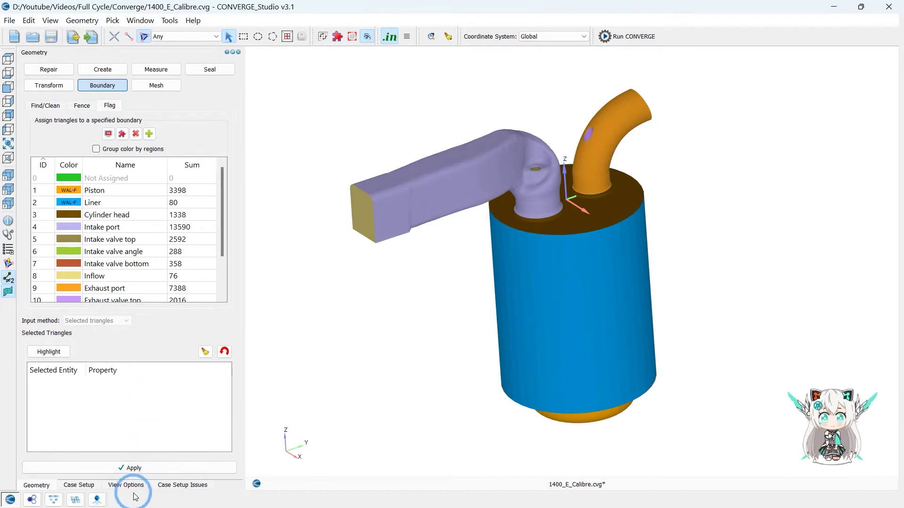
In the case setup's crank angle-based engine parameters, set the piston surface ID to Piston.
click(80, 486)
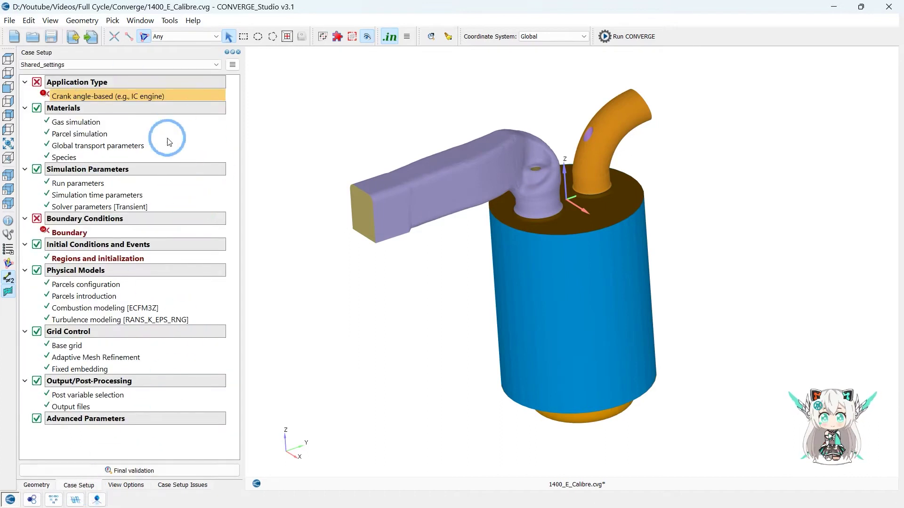
double_click(55, 95)
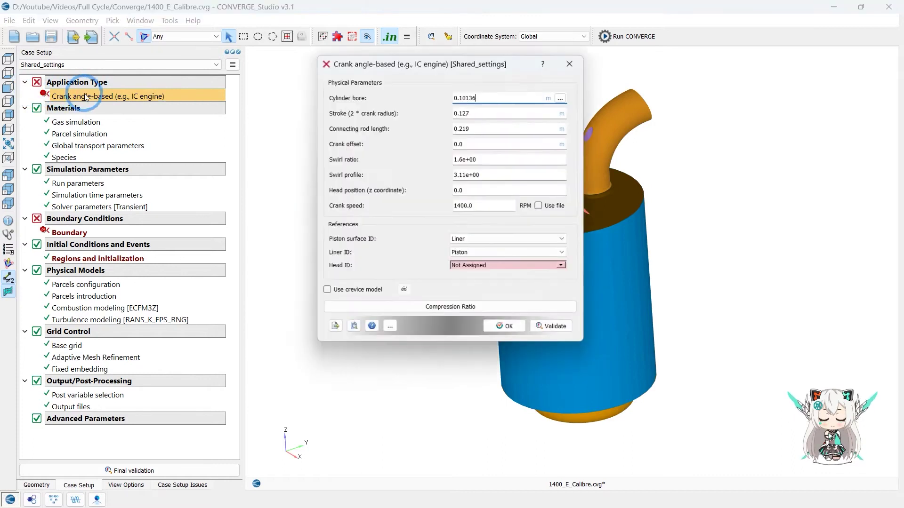
click(463, 239)
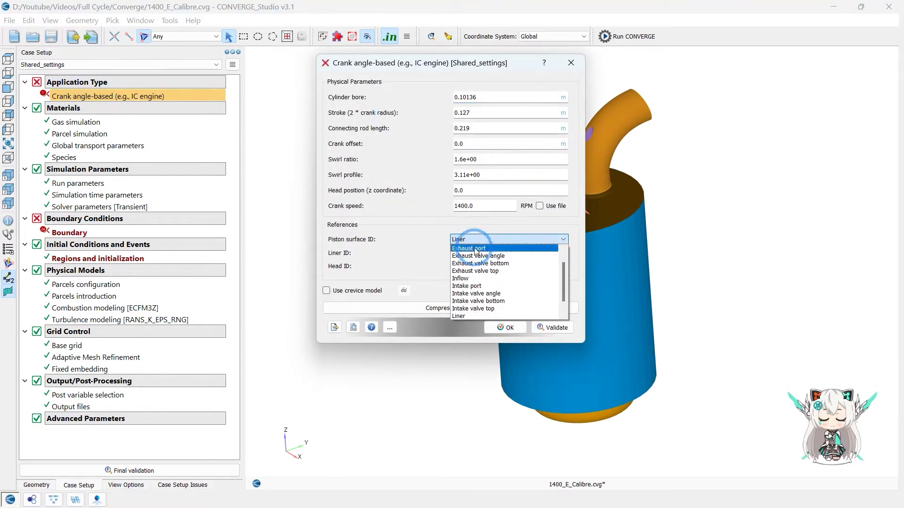
scroll(463, 275, down, 2)
click(463, 271)
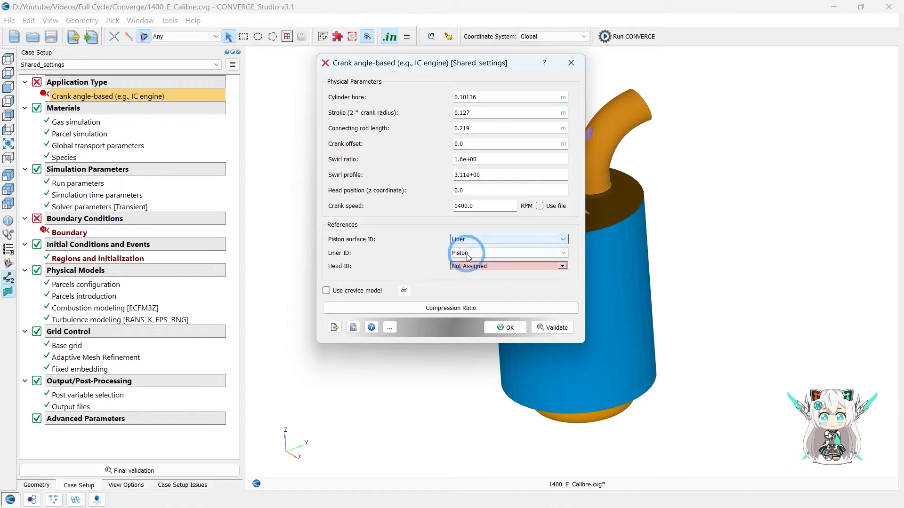
click(470, 265)
click(482, 275)
click(488, 253)
click(466, 316)
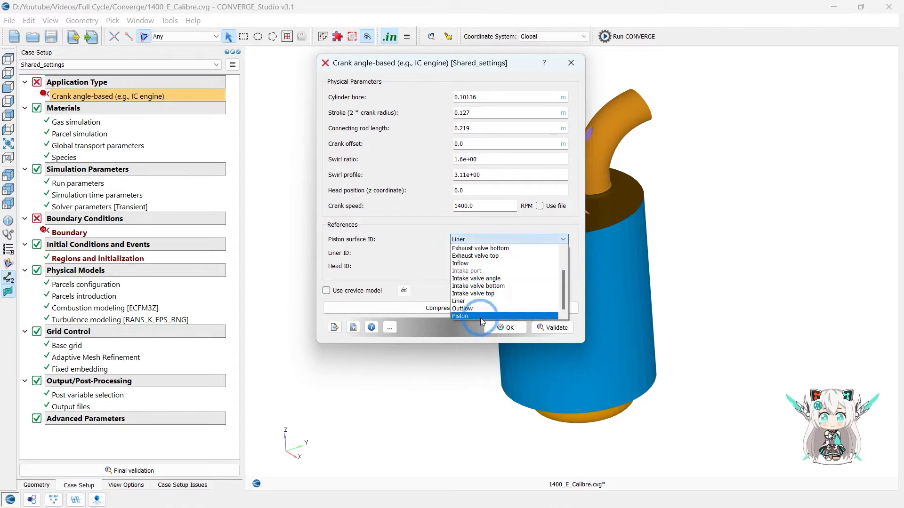
Set the liner ID to Liner and the head ID to Cylinder head, and accept the engine parameters.
click(484, 252)
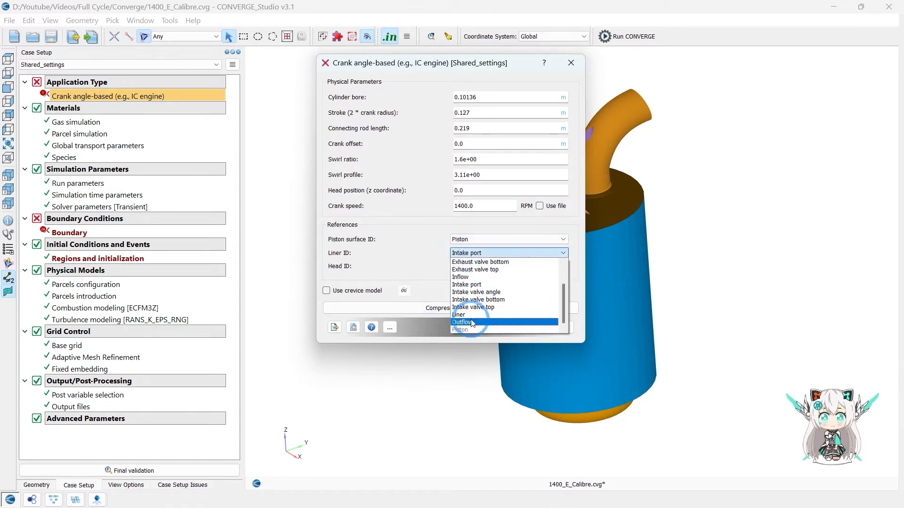
click(463, 314)
click(473, 267)
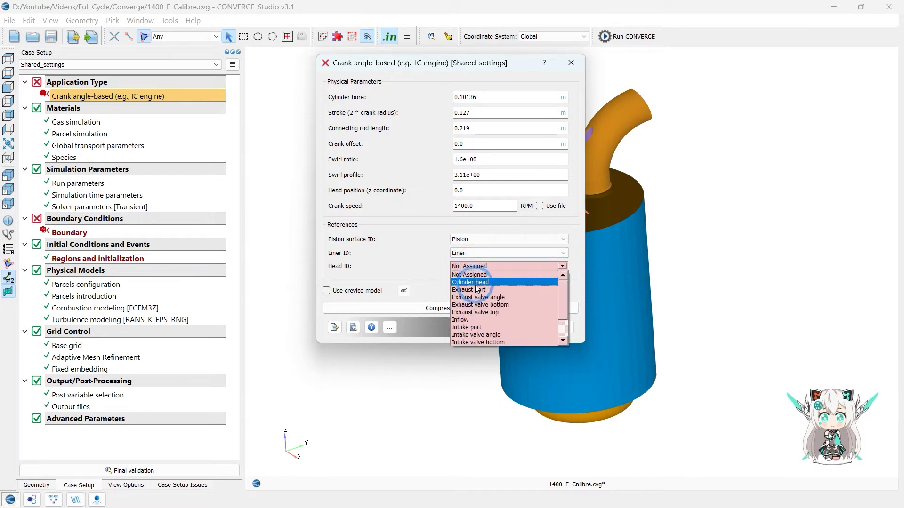
click(470, 282)
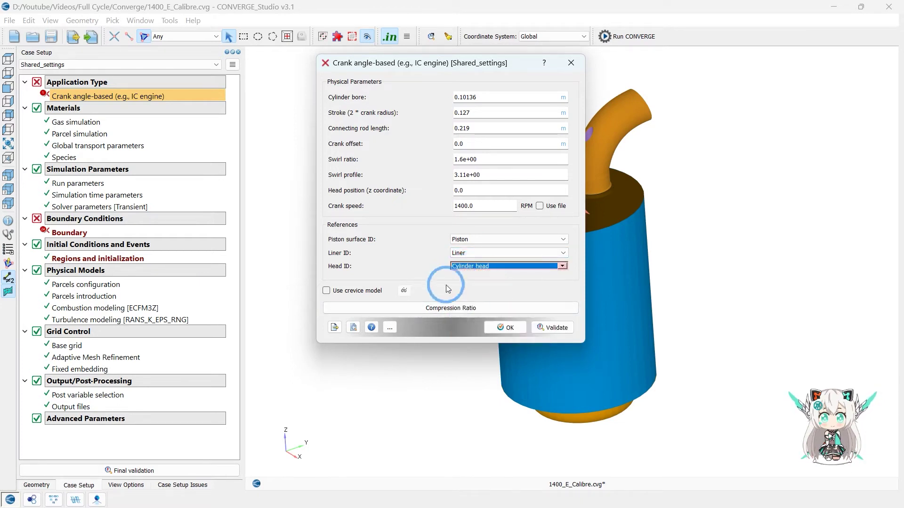
click(545, 239)
click(548, 238)
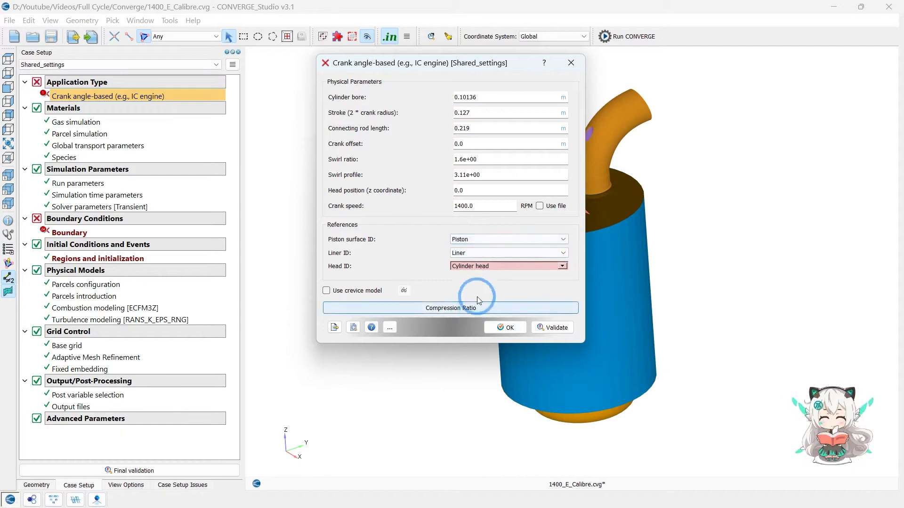
click(508, 265)
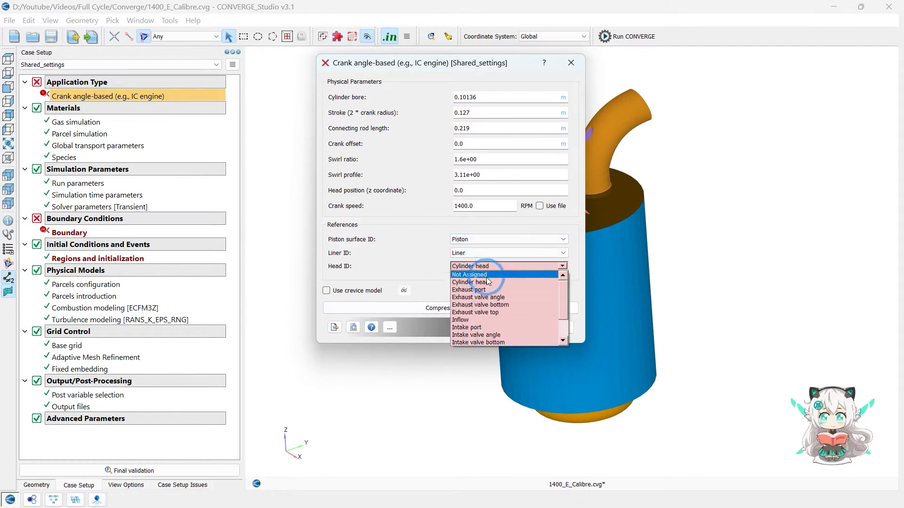
click(493, 282)
click(491, 310)
drag(435, 68, 300, 76)
click(428, 72)
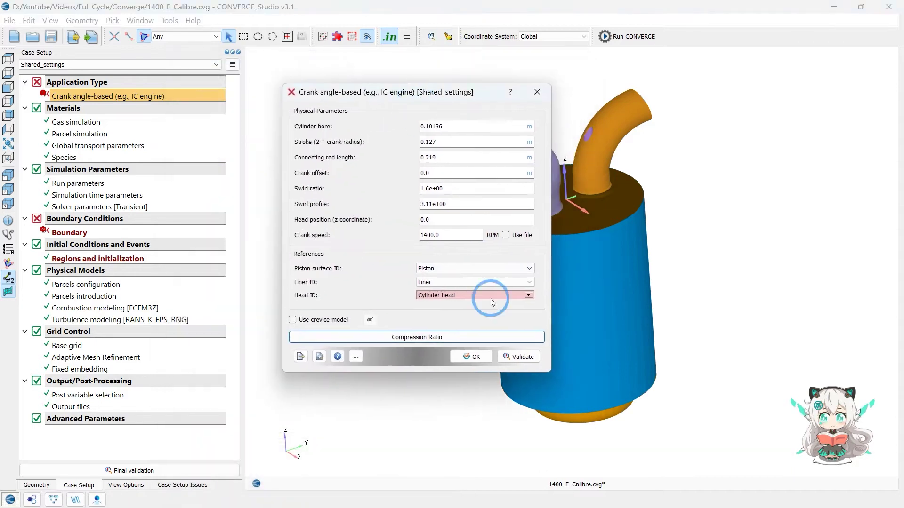
click(505, 328)
Set up the compression ratio calculation with Piston, Liner and Cylinder head around the chamber, Piston as moving boundary and a target ratio of 16.4.
double_click(133, 97)
click(421, 332)
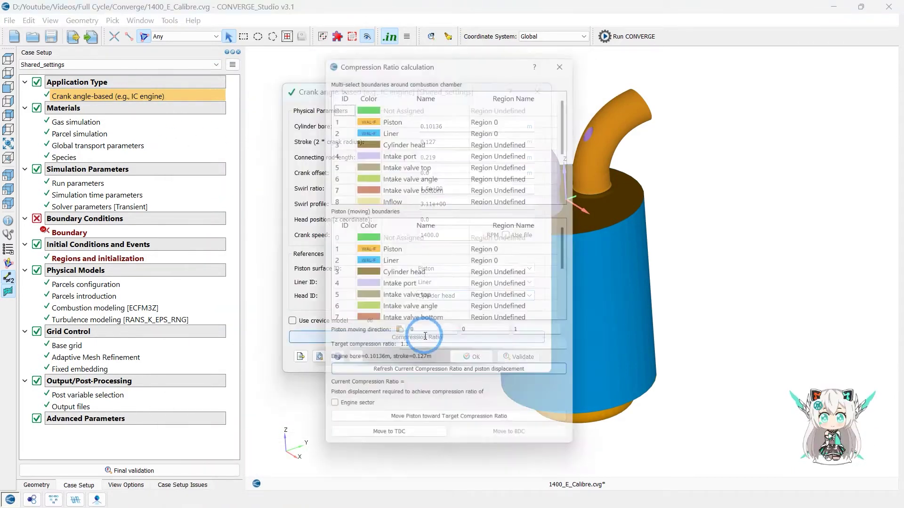
click(414, 119)
drag(414, 121, 403, 138)
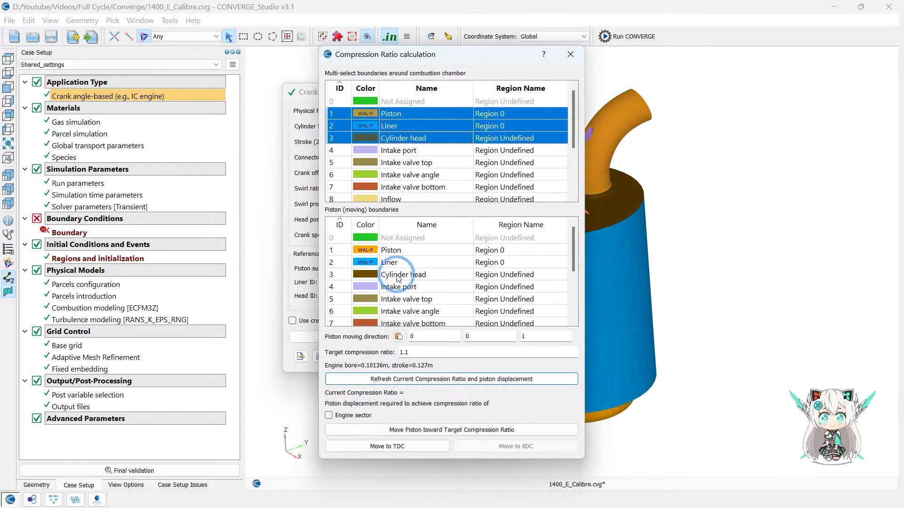
click(398, 255)
double_click(405, 354)
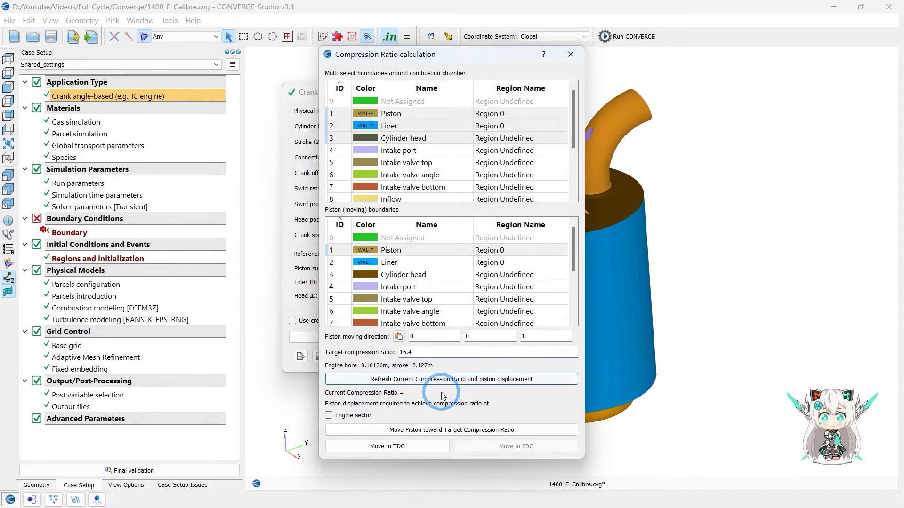
Calculate the current compression ratio, move the piston toward the target ratio, recalculate, and close the engine parameters.
click(453, 381)
click(491, 430)
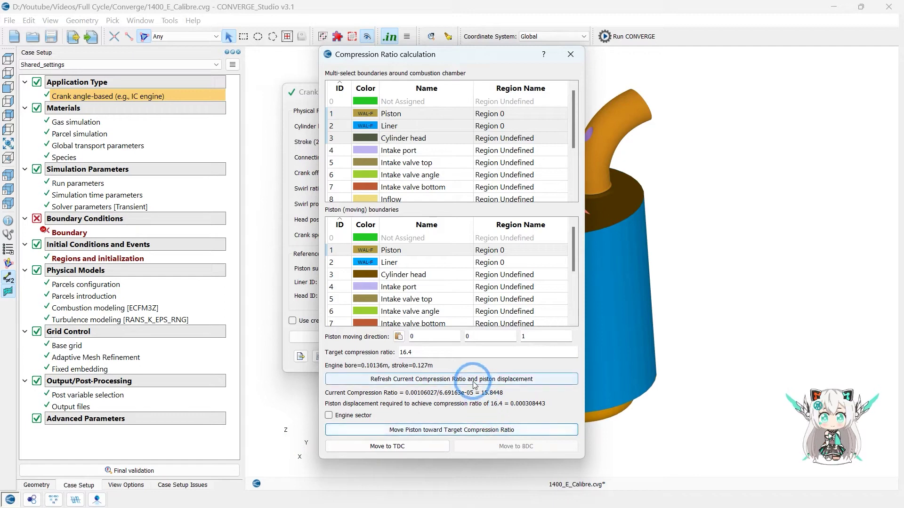
click(490, 429)
click(481, 380)
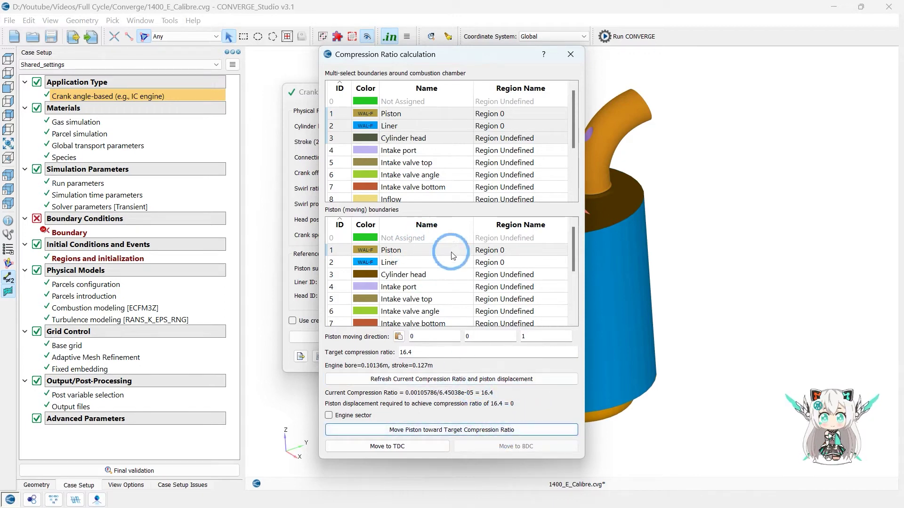
click(570, 54)
click(470, 411)
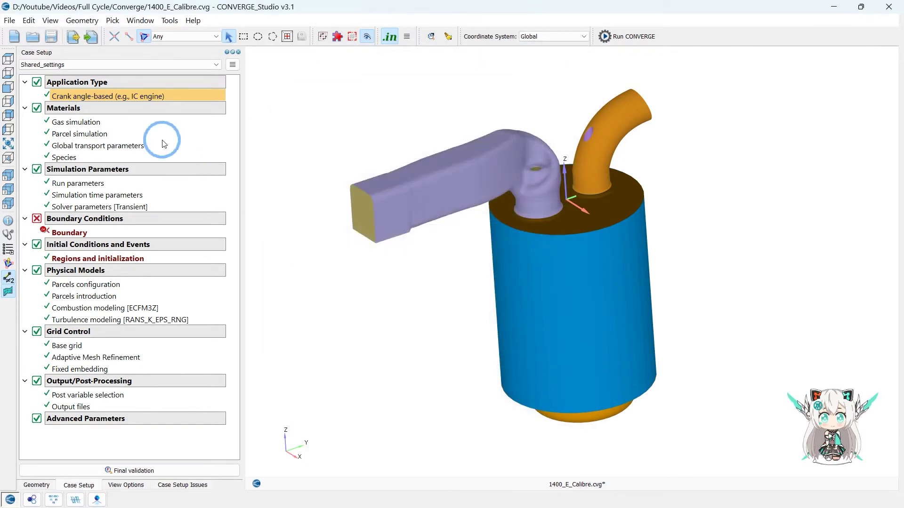
In the simulation time parameters, set the start time to 0 deg and the end time to 720 deg.
click(37, 88)
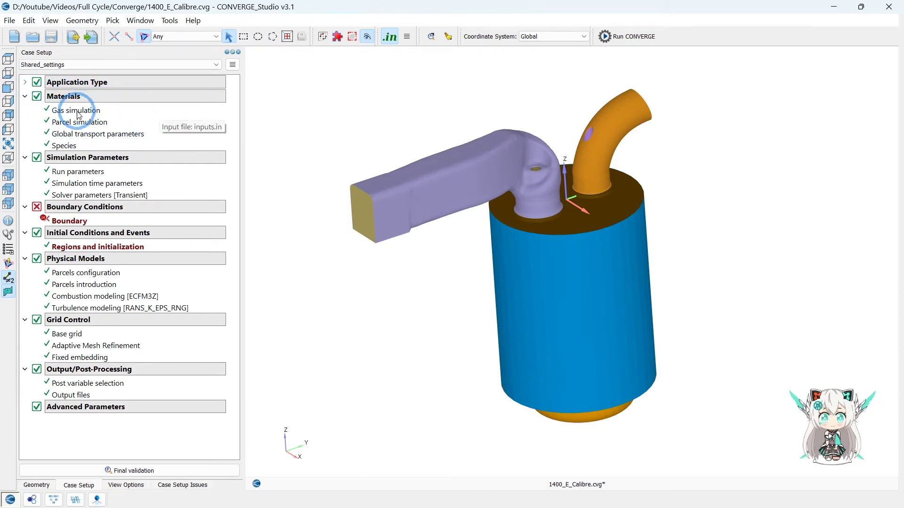
click(25, 97)
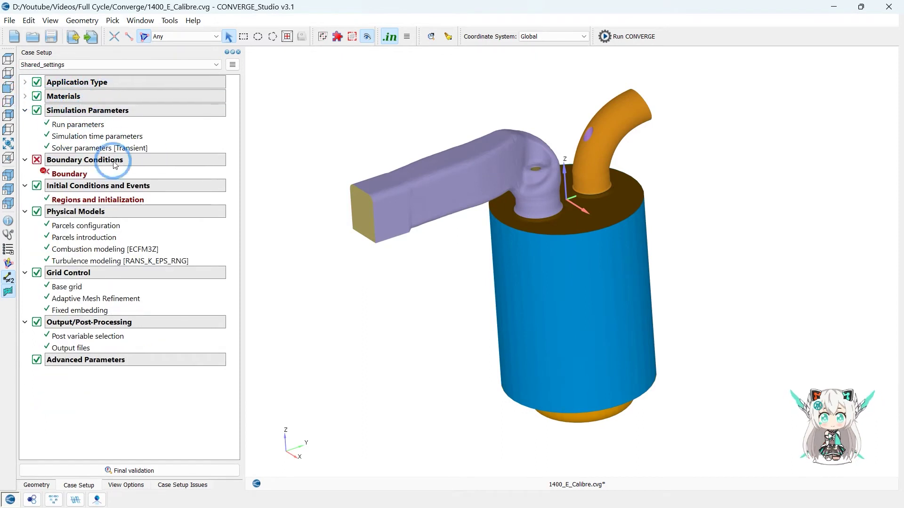
double_click(87, 137)
double_click(398, 101)
text(0)
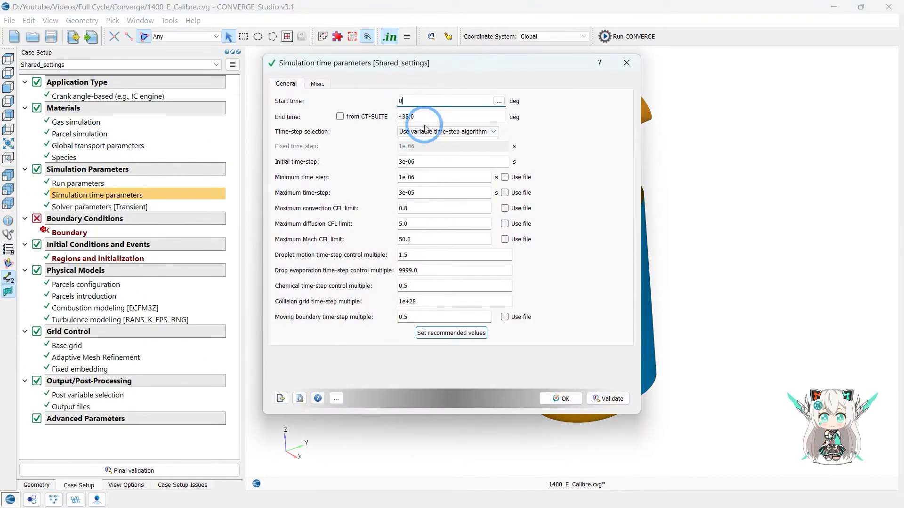
key(Tab)
text(720)
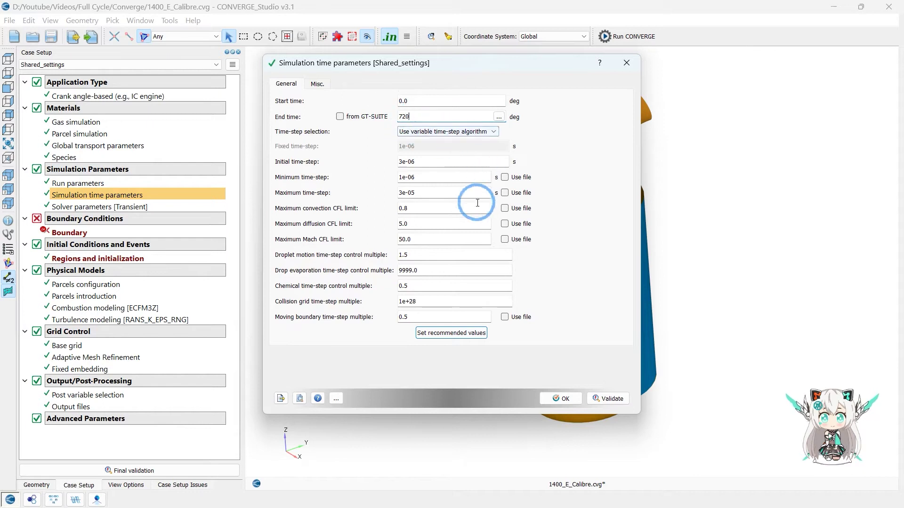
Define the maximum convection CFL limit from a file profile whose first row has crank 0 and max_cfl_u 5.
click(443, 194)
double_click(418, 209)
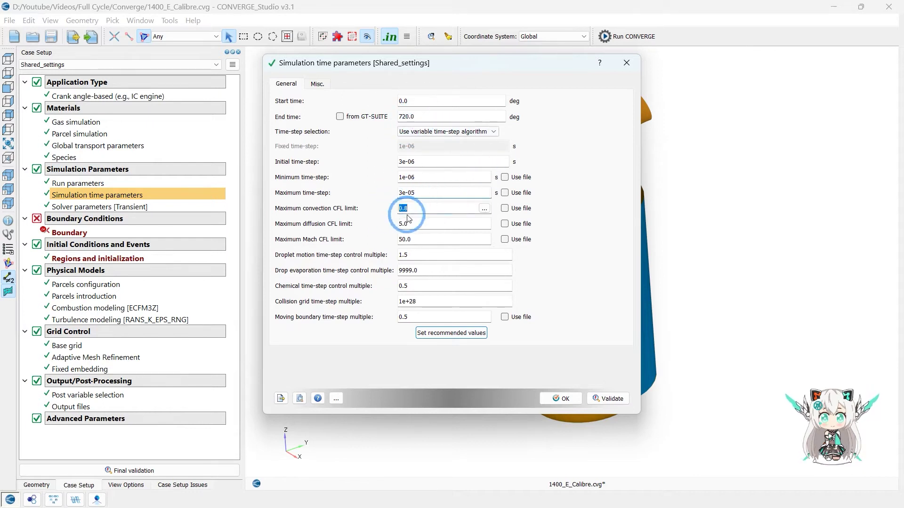
click(505, 208)
click(255, 171)
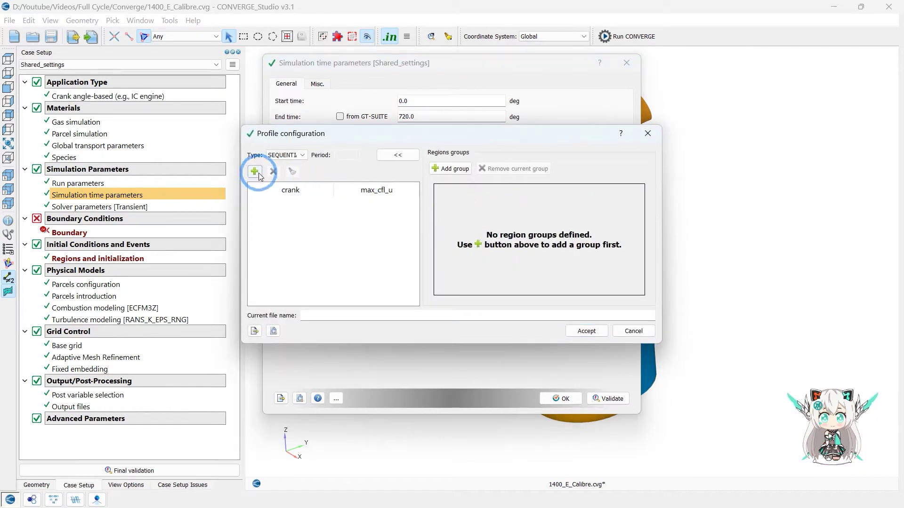
double_click(302, 205)
double_click(360, 208)
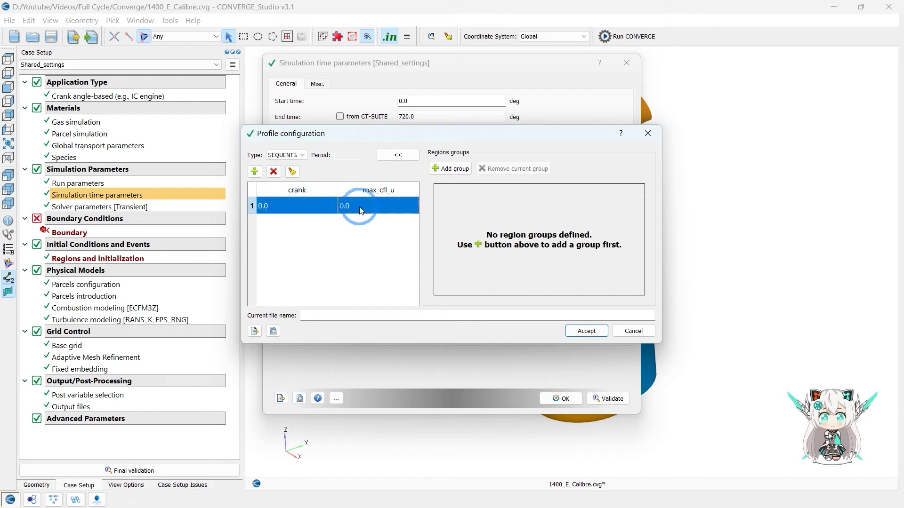
text(23)
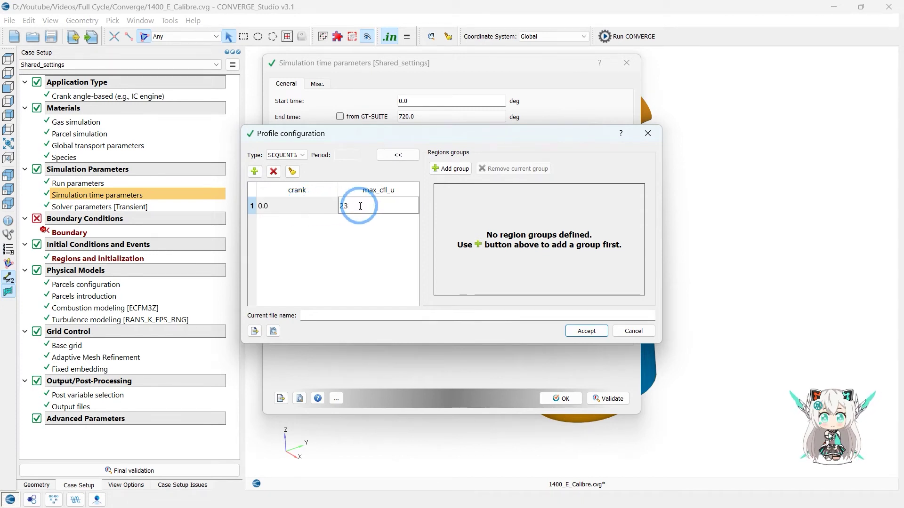
text(5)
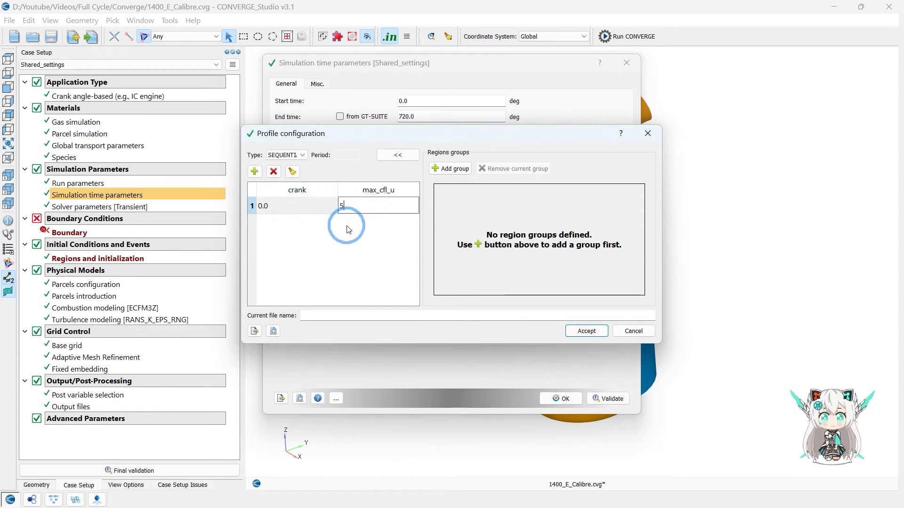
click(296, 212)
Add a second row to the CFL profile with crank 235 and max_cfl_u 1.
click(262, 178)
double_click(288, 216)
text(235)
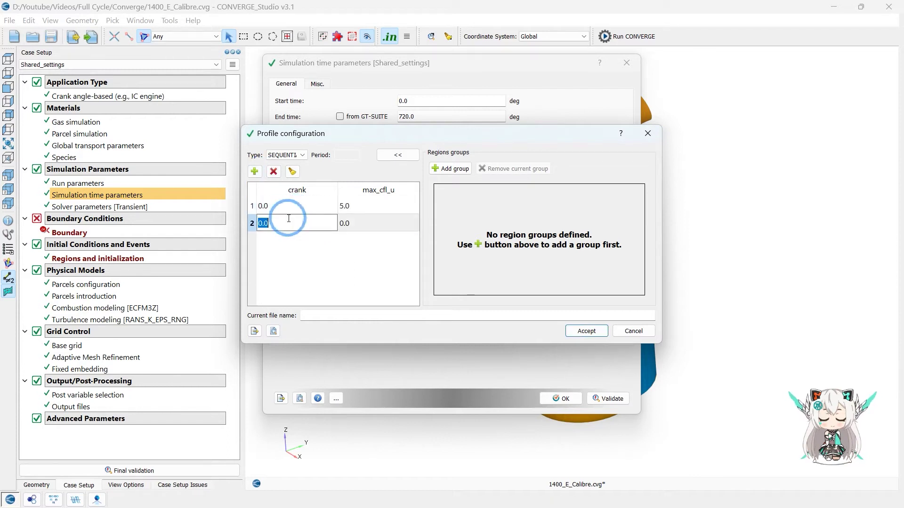
click(365, 230)
double_click(367, 232)
text(1)
key(Return)
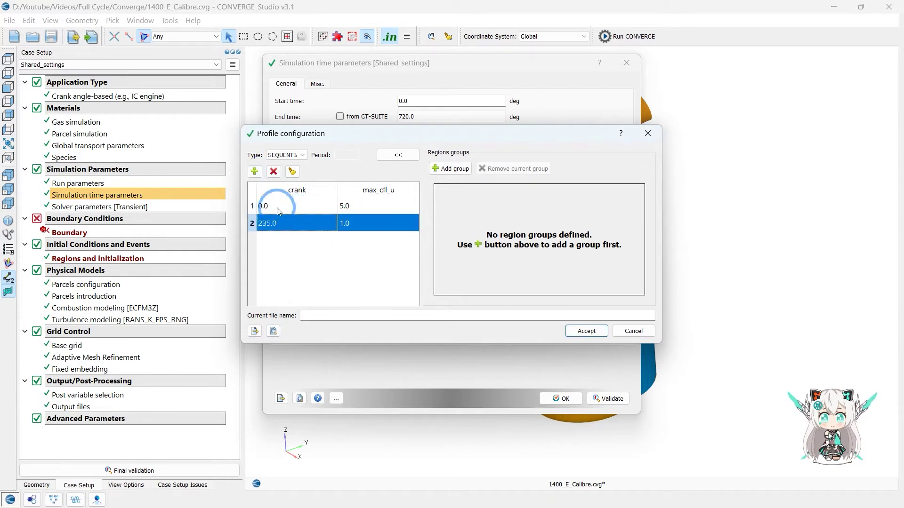
Add a third row to the CFL profile with crank 438 and max_cfl_u 5.
click(254, 172)
double_click(292, 240)
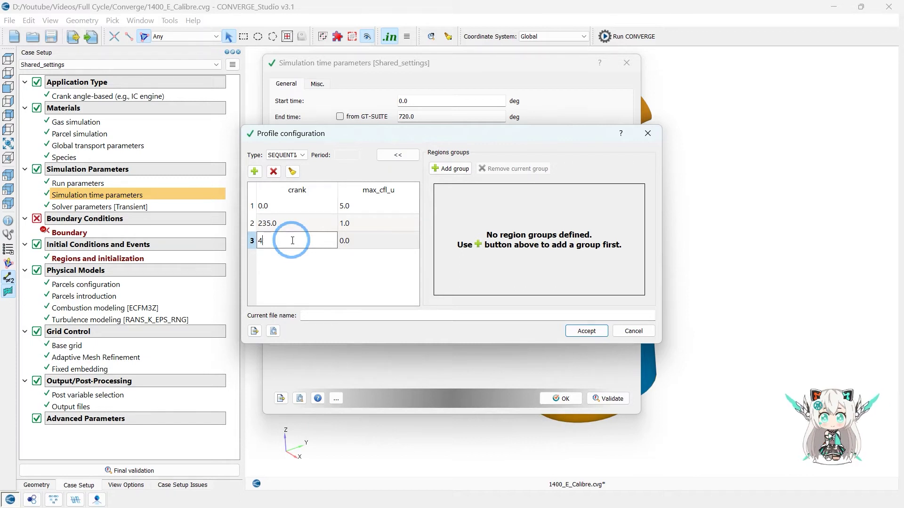
text(428)
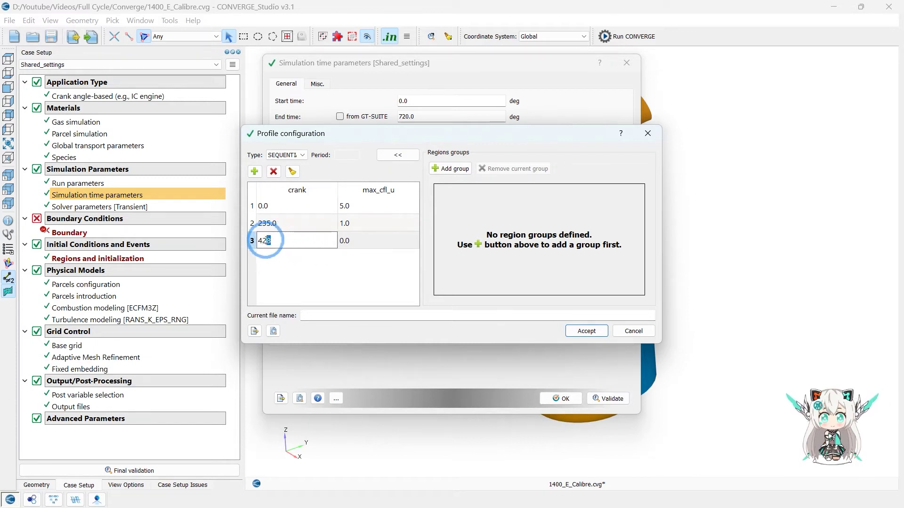
click(344, 241)
double_click(347, 242)
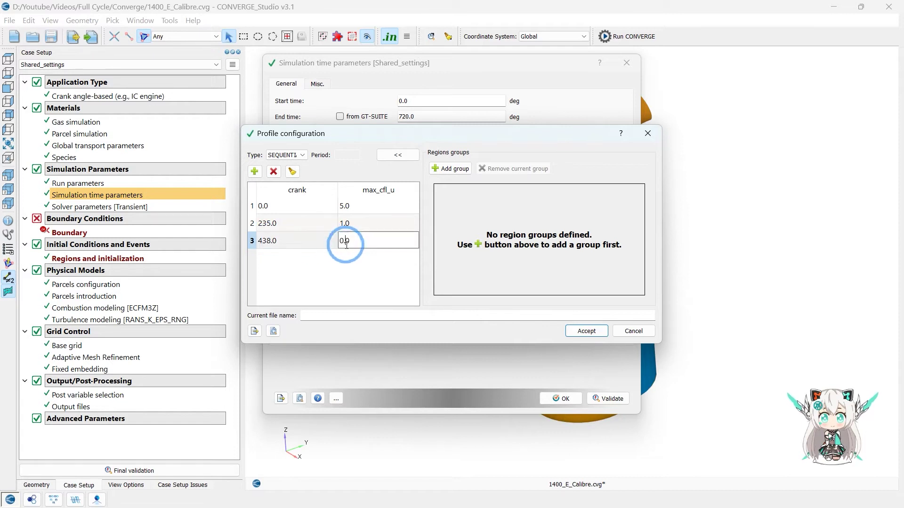
text(5)
click(363, 224)
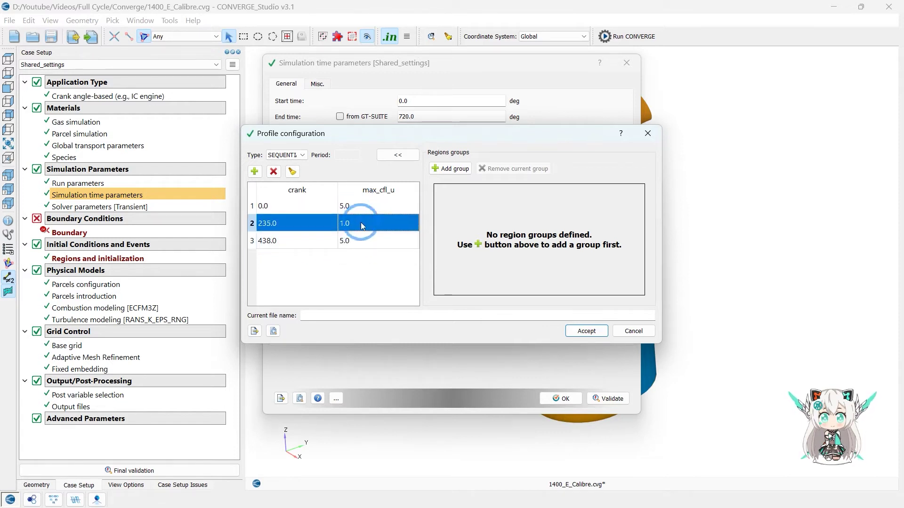
Name the CFL profile file cfl.in, accept the profile and confirm the simulation time parameters.
click(454, 318)
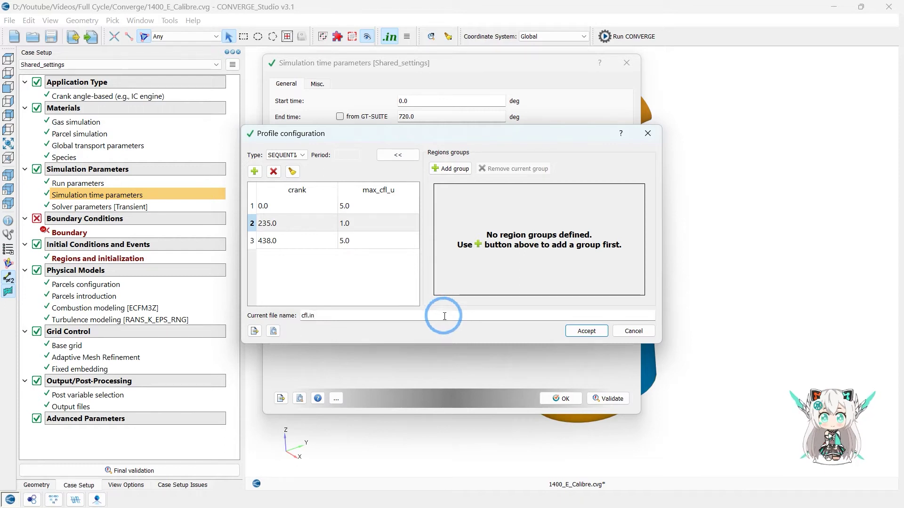
click(586, 331)
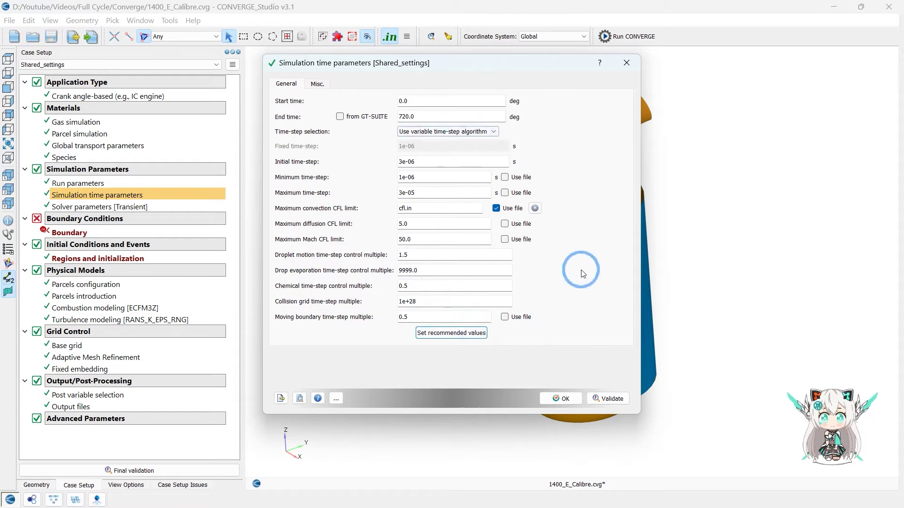
click(561, 398)
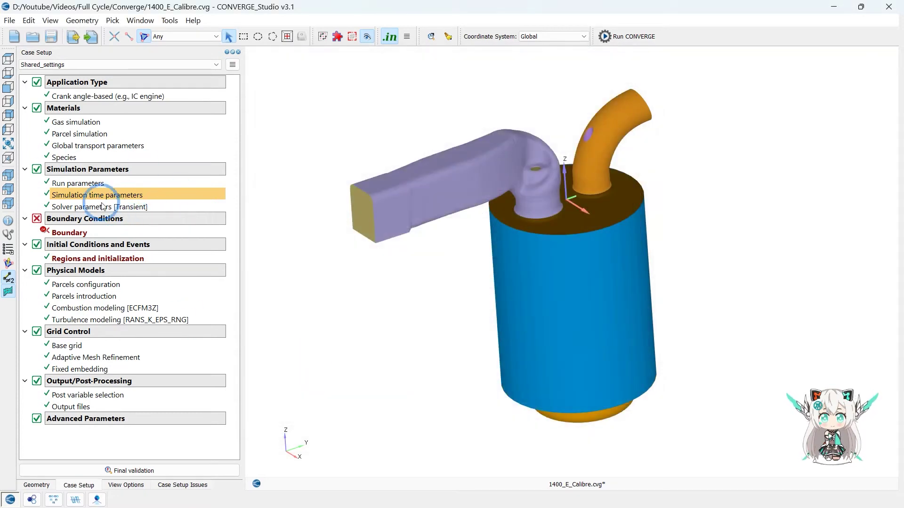
Reopen the simulation time parameters to review the time-step and CFL settings, and close them.
double_click(86, 196)
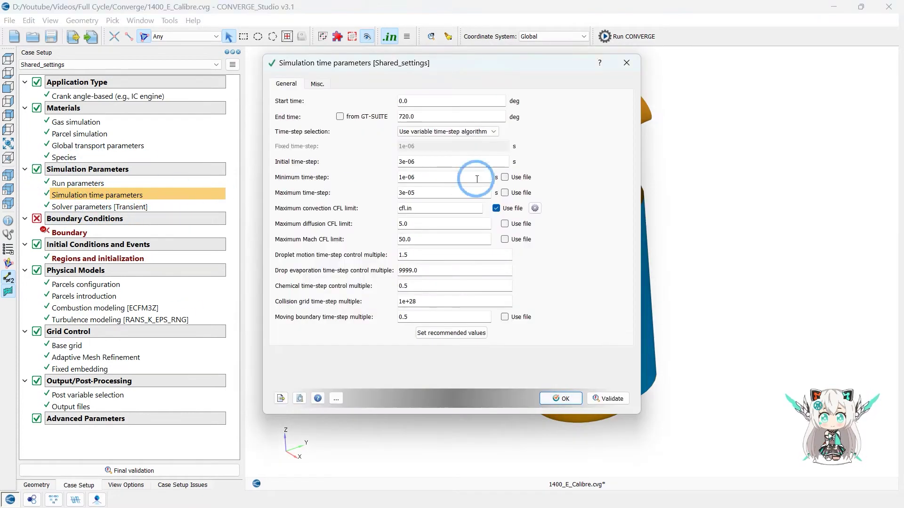
click(560, 398)
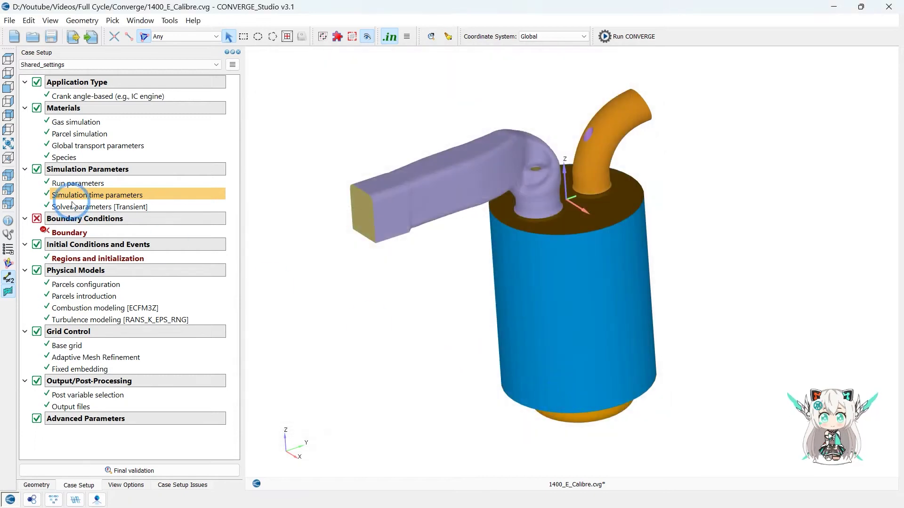
double_click(86, 195)
click(411, 193)
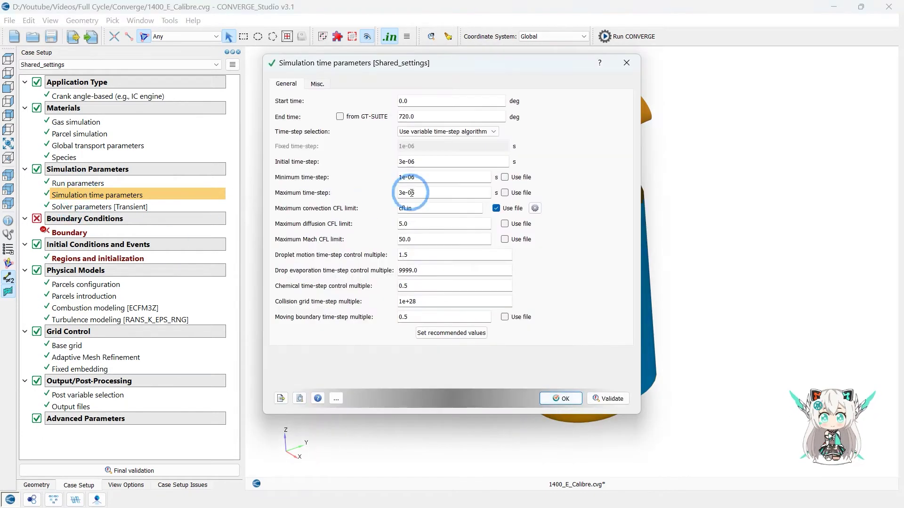
click(556, 398)
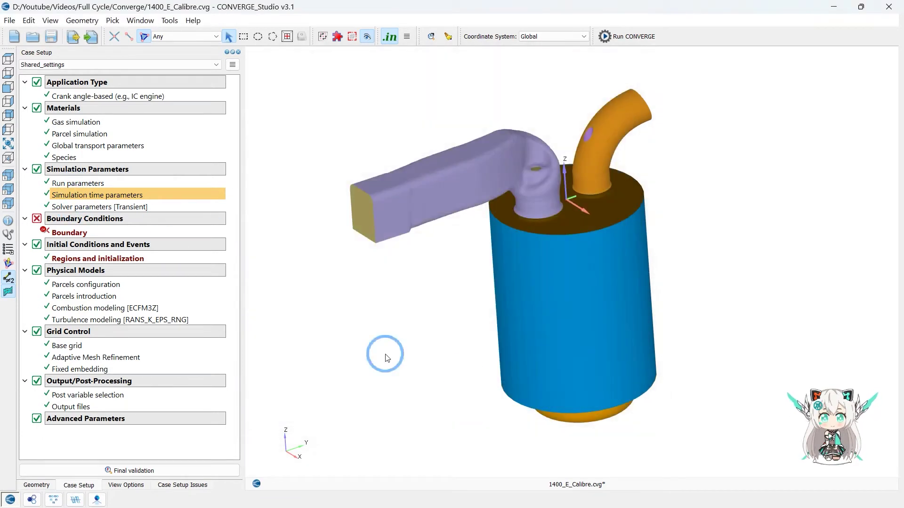
Collapse the Application Type, Materials, Simulation Parameters, Physical Models and Output/Post-Processing sections of the case setup.
click(24, 171)
click(28, 107)
click(34, 83)
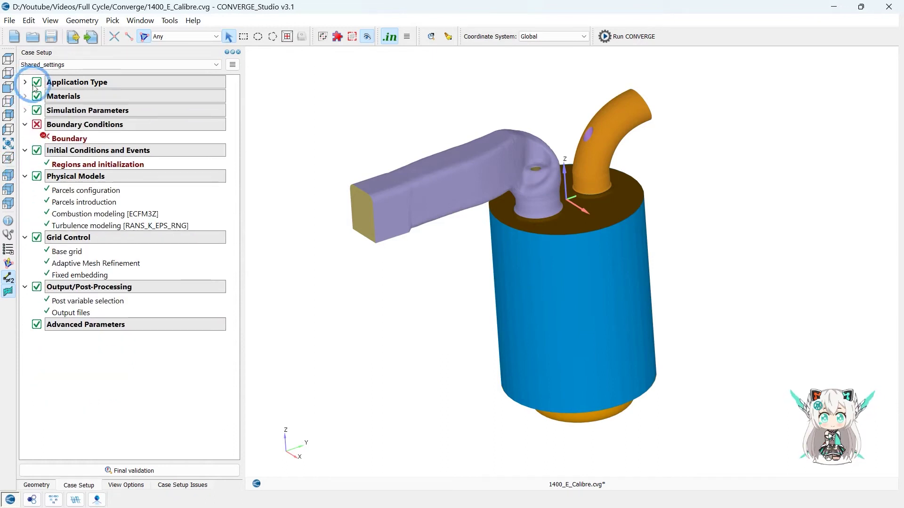
click(65, 138)
click(71, 186)
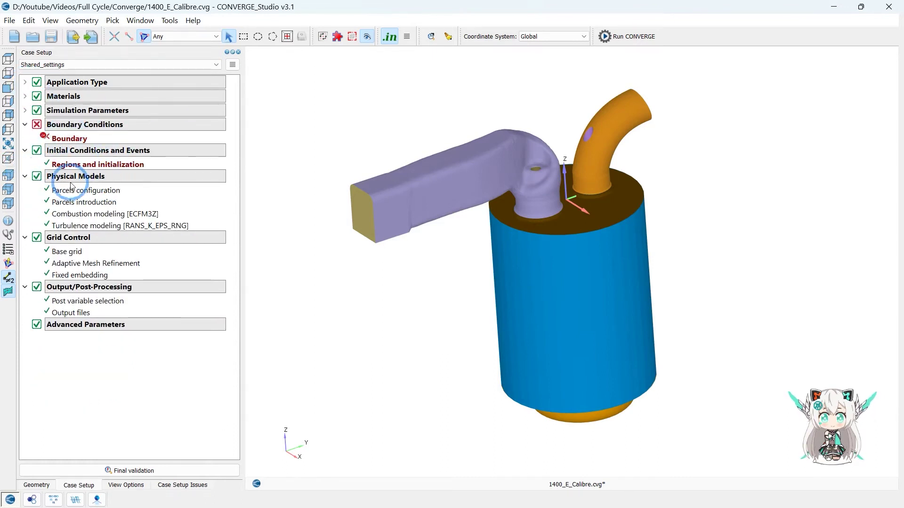
click(26, 178)
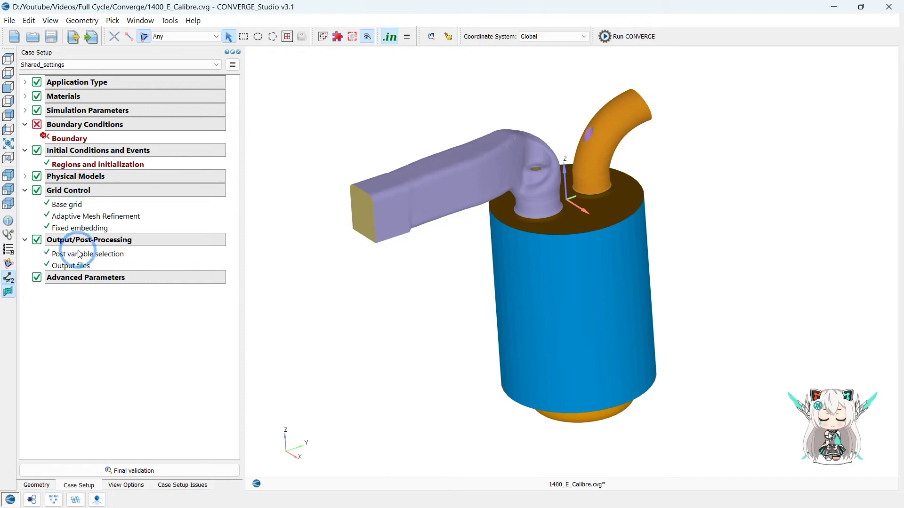
click(25, 239)
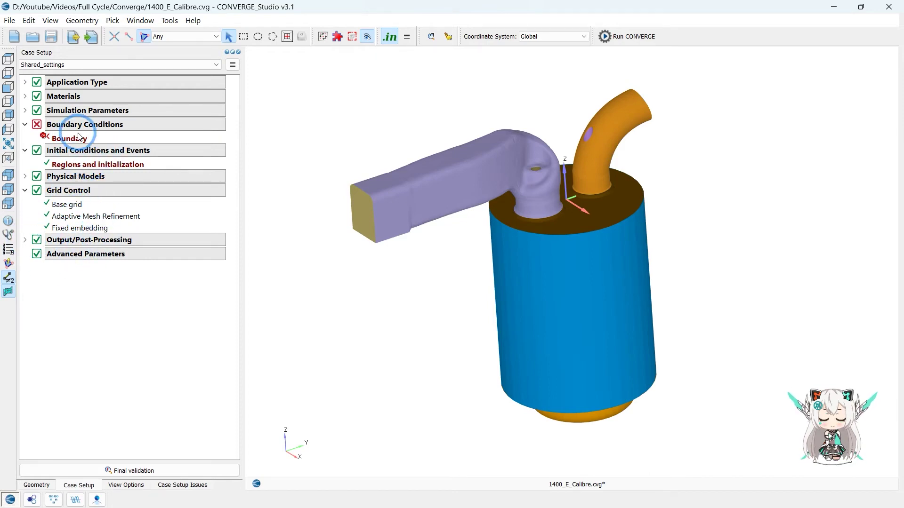
Import initialize.in from F:/CONVERGE/Results/Full/1400/1 into the regions and initialization settings.
double_click(120, 164)
click(250, 417)
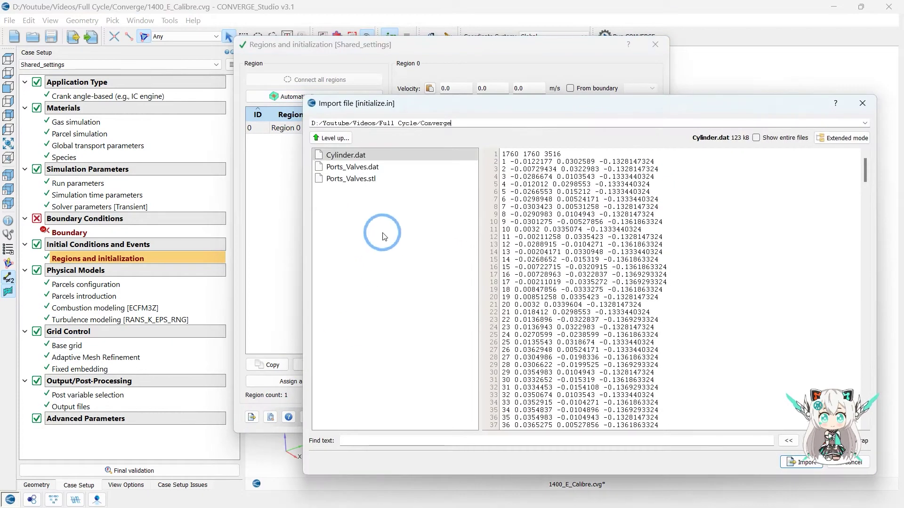
click(865, 123)
click(478, 136)
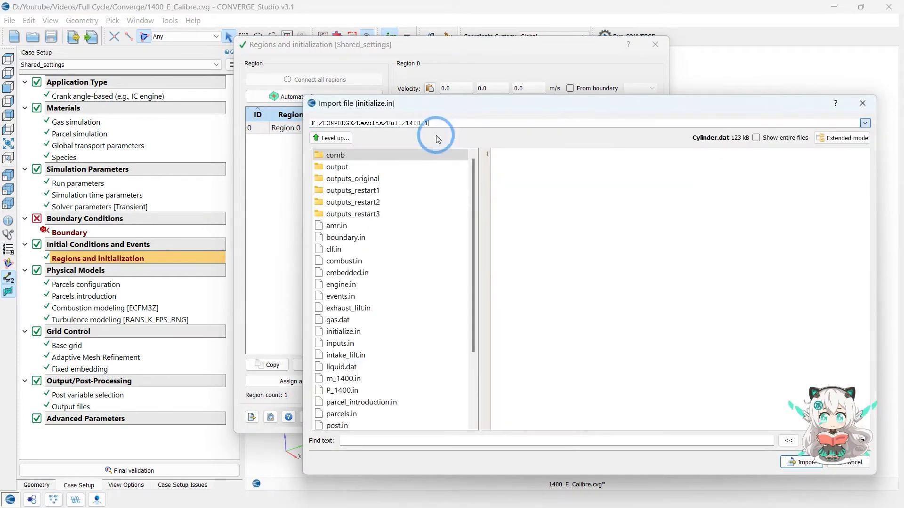
drag(434, 104, 341, 101)
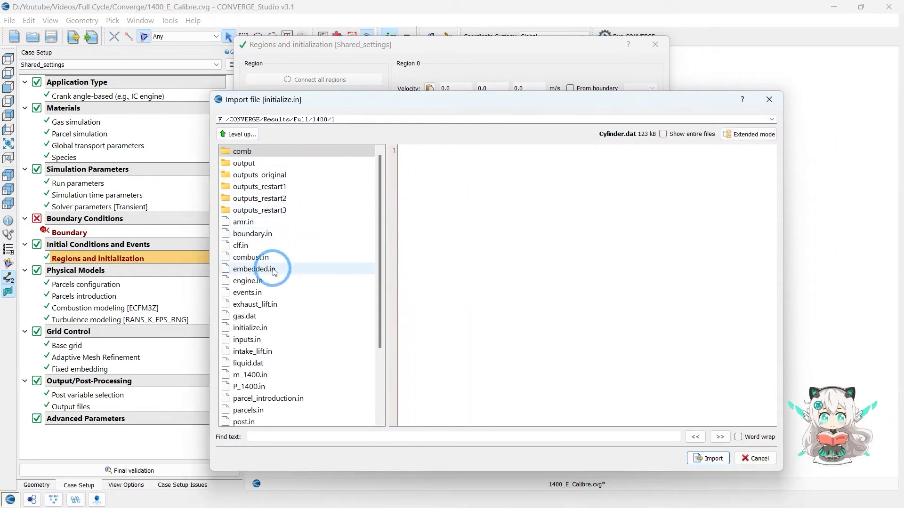
double_click(277, 328)
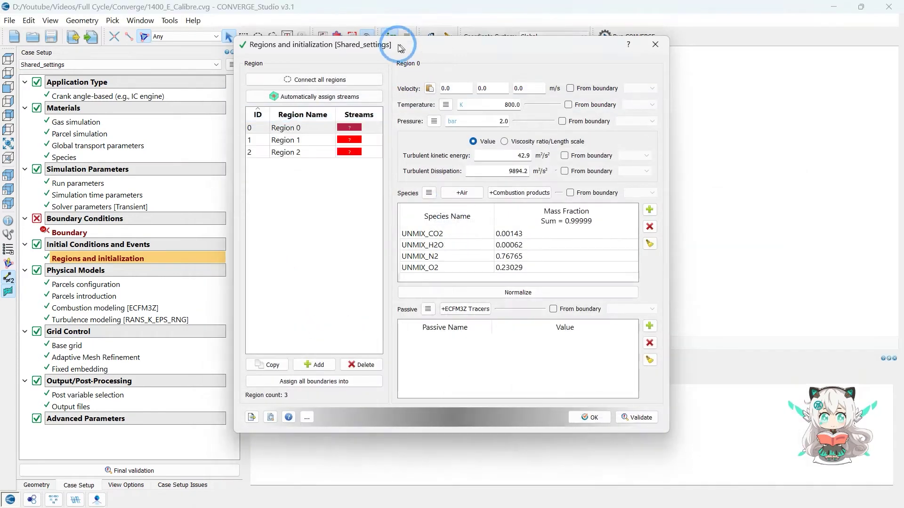
Assign fluid stream ID 0 to Region 0, Region 1 and Region 2, and widen the regions dialog.
drag(393, 42, 298, 59)
click(266, 171)
click(266, 172)
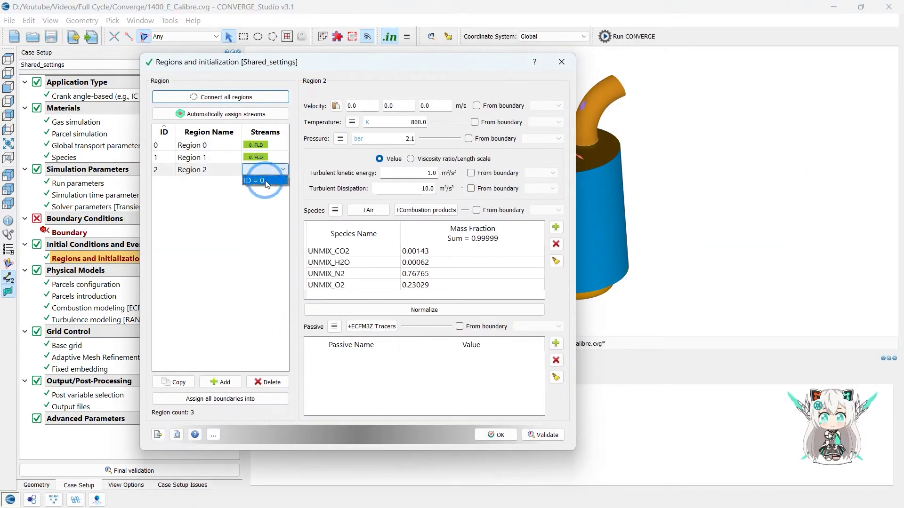
drag(576, 157, 714, 161)
drag(422, 61, 393, 86)
Rename Region 0 as Cylinder, Region 1 as Inrake and Region 2 as Exhaust.
double_click(189, 169)
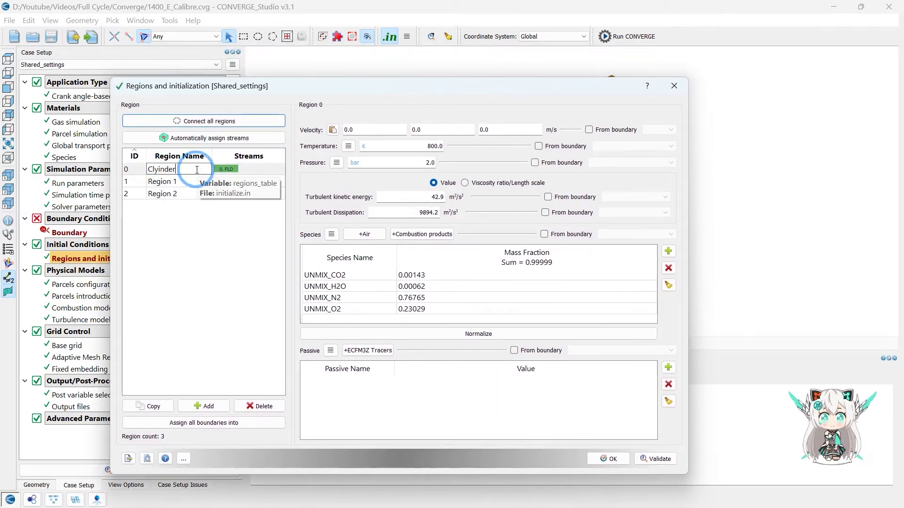
drag(197, 170, 153, 170)
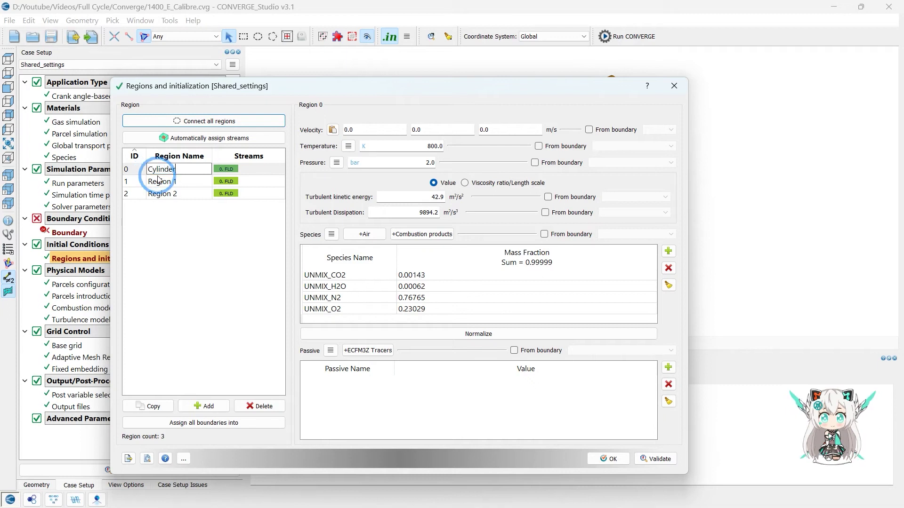
double_click(158, 181)
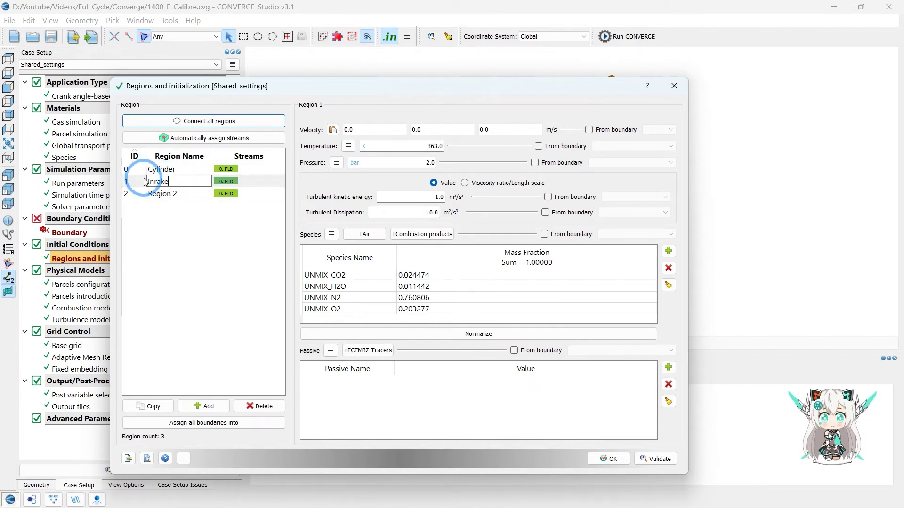
double_click(187, 194)
text(Exhaus)
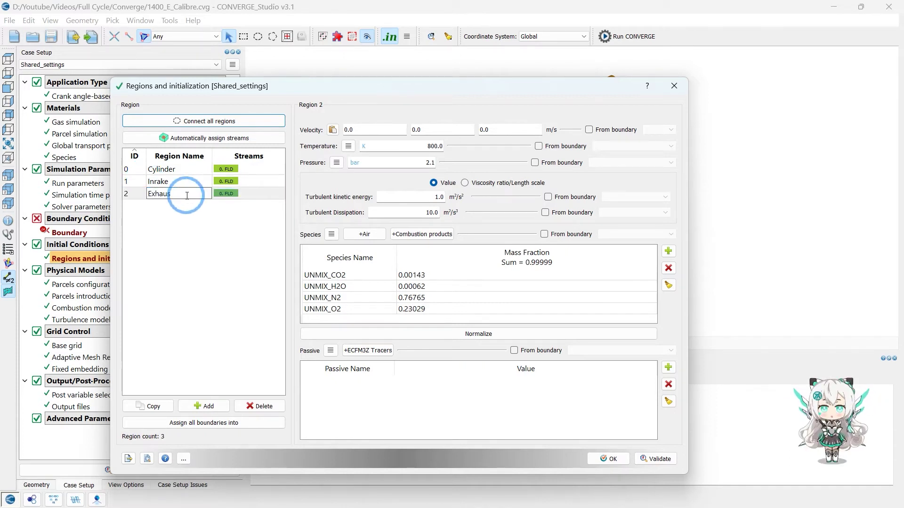
text(t)
key(Return)
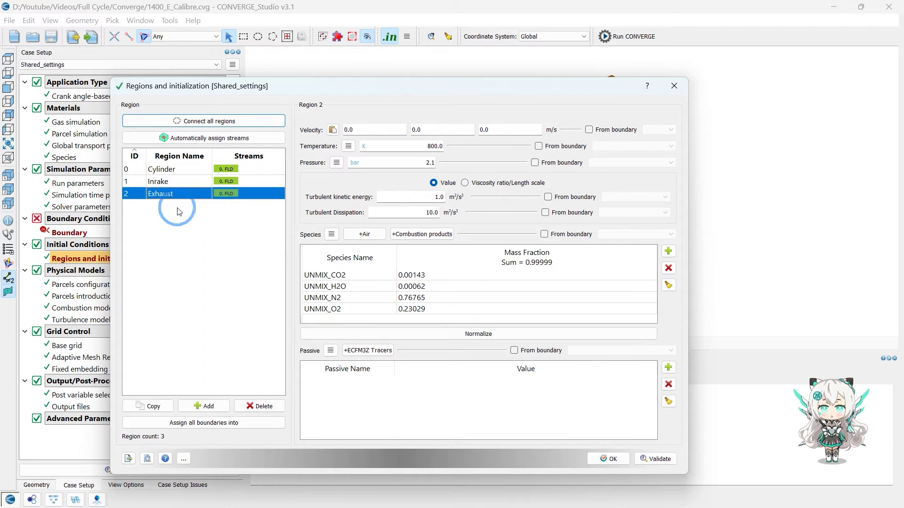
Review the initial temperature, pressure and species mass fractions of the Cylinder and Exhaust regions.
click(170, 175)
double_click(417, 148)
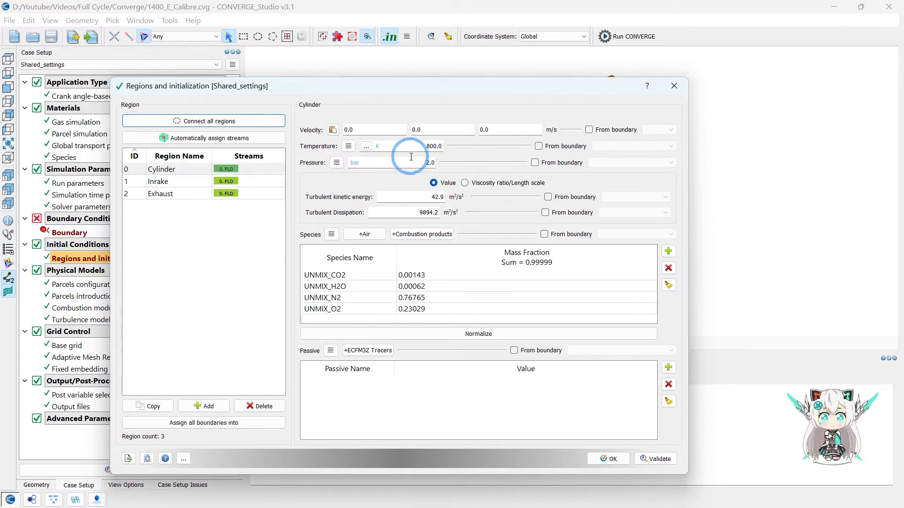
click(434, 162)
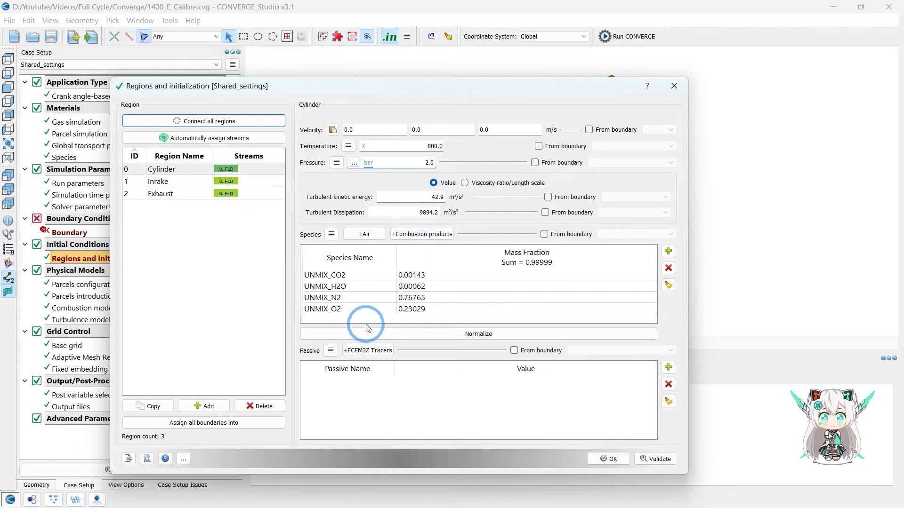
click(171, 197)
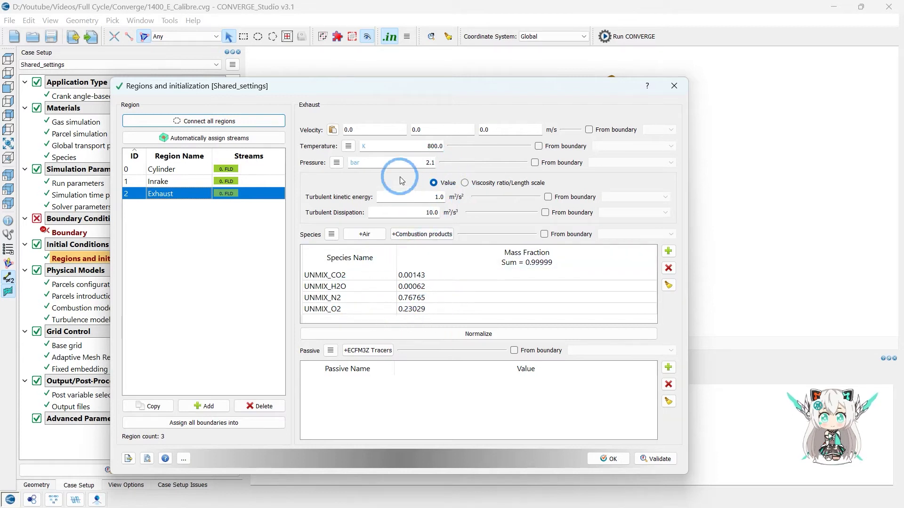
Compare the initial conditions and species of the Inrake and Exhaust regions, then accept the region settings.
click(181, 182)
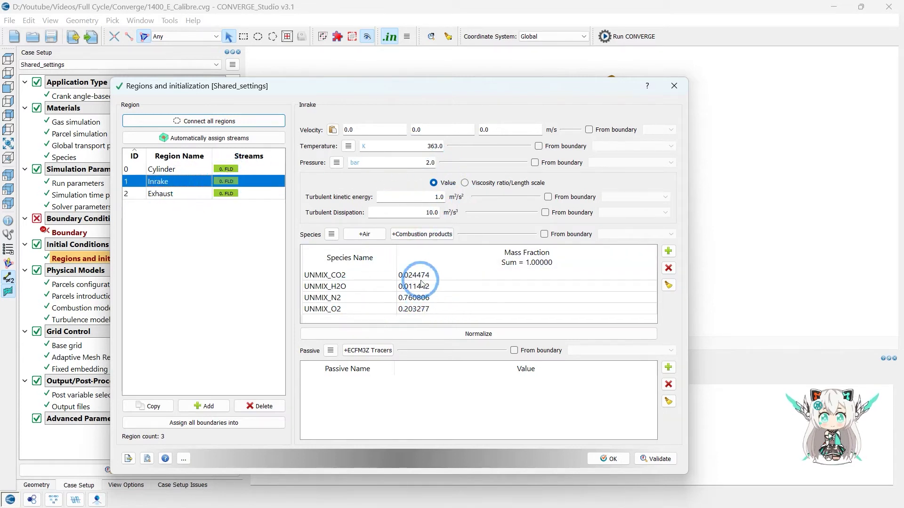
click(218, 194)
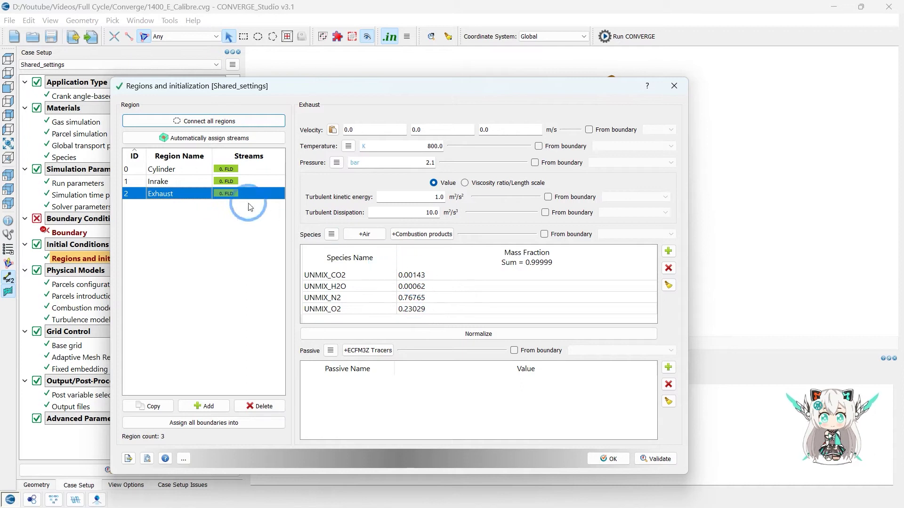
click(248, 182)
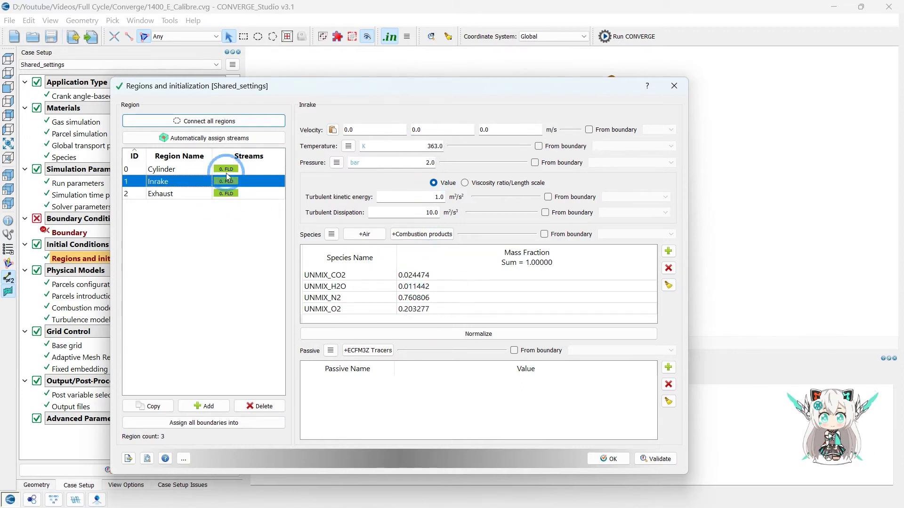
click(188, 197)
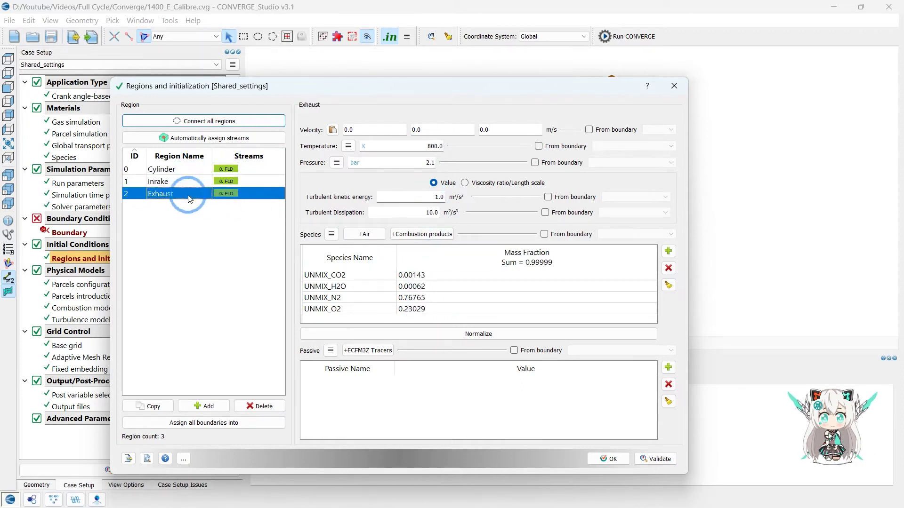
click(605, 458)
Import boundary.in from F:/CONVERGE/Results/Full/1400/1 into the boundary conditions.
click(71, 233)
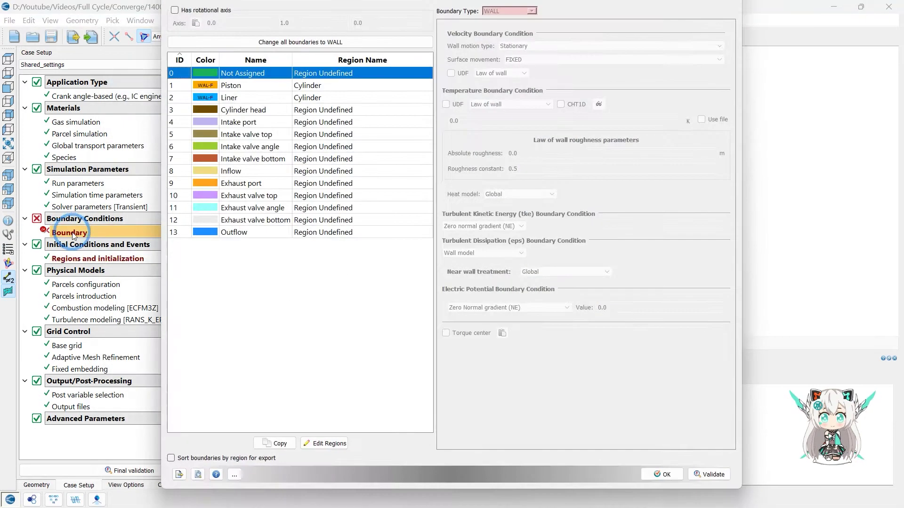
click(179, 474)
click(249, 135)
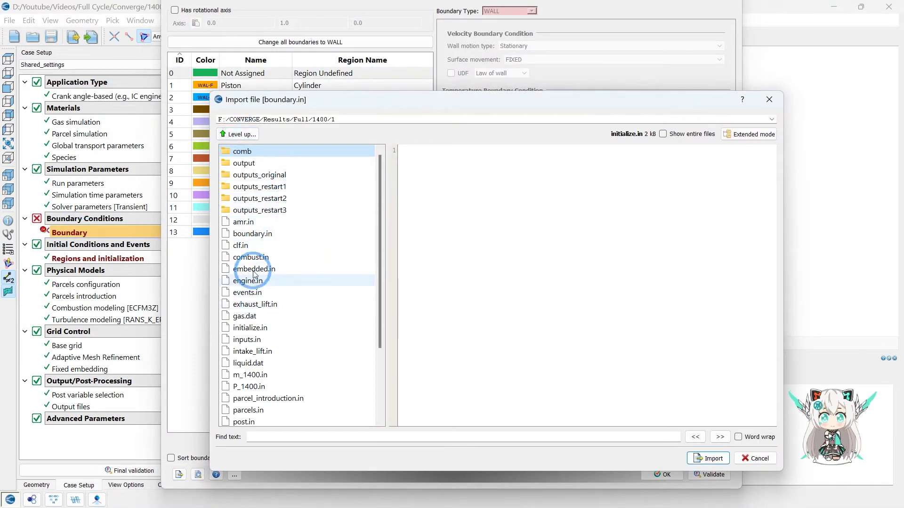
double_click(253, 233)
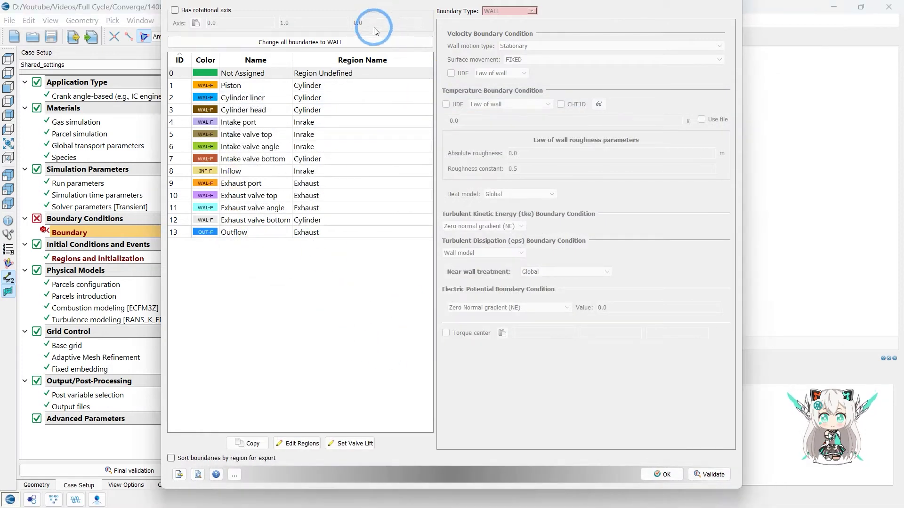
Review the wall motion and temperature settings of the Piston, Cylinder liner, Cylinder head, Intake port and Intake valve top boundaries.
click(229, 74)
click(233, 86)
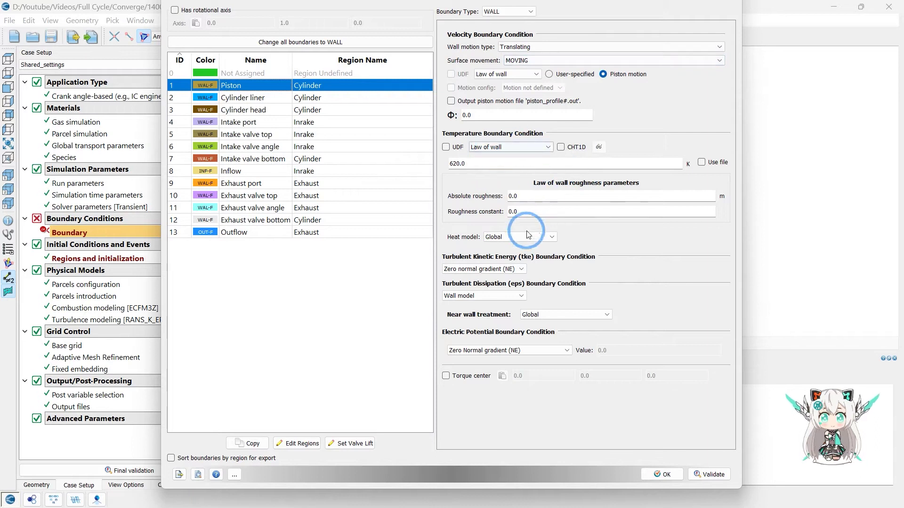
click(240, 101)
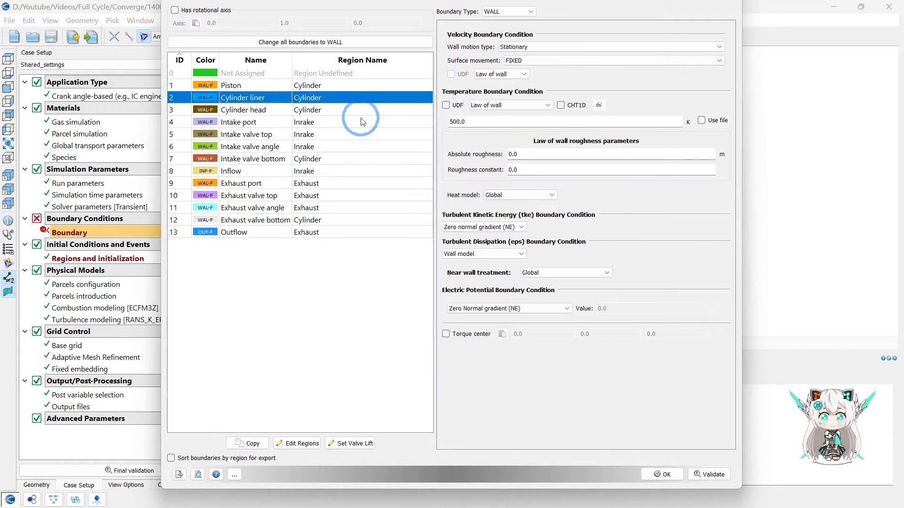
click(262, 113)
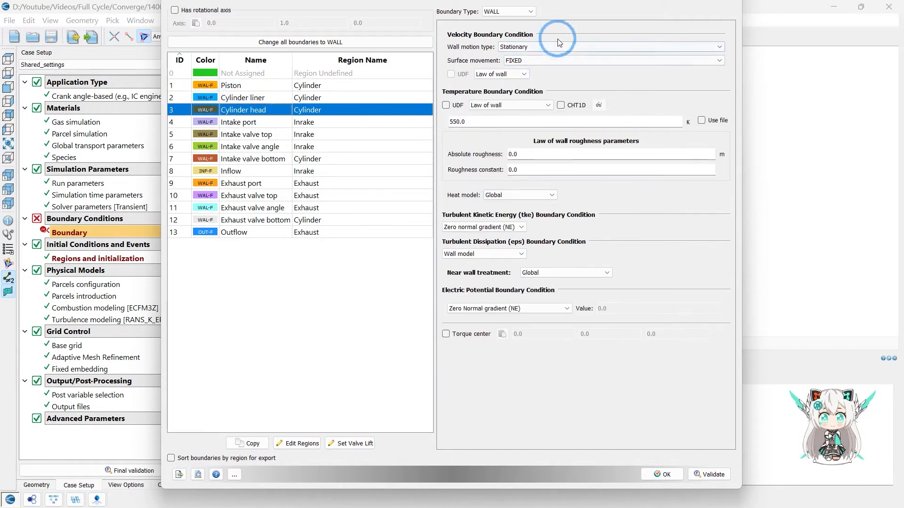
click(262, 123)
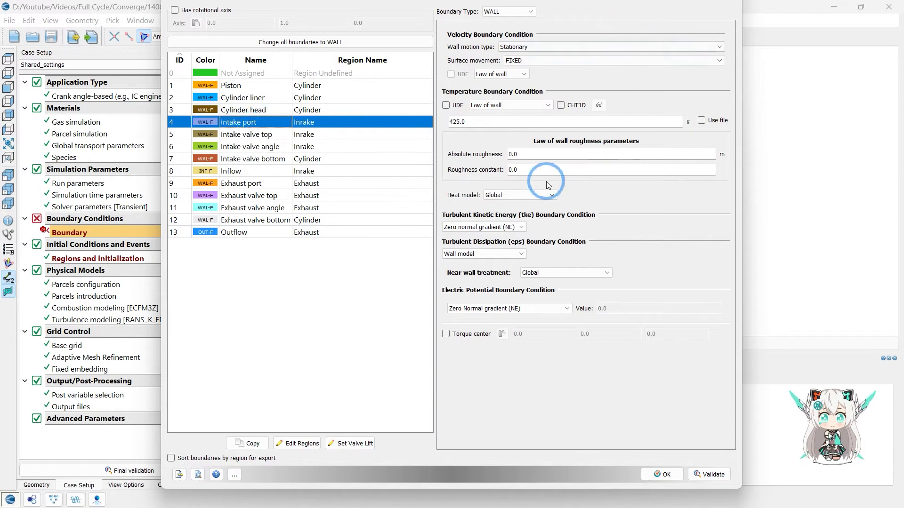
click(247, 136)
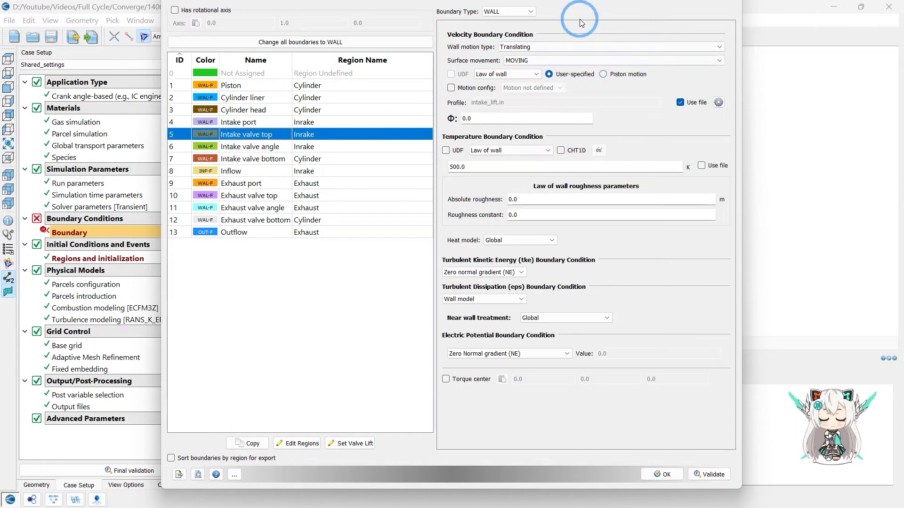
click(222, 123)
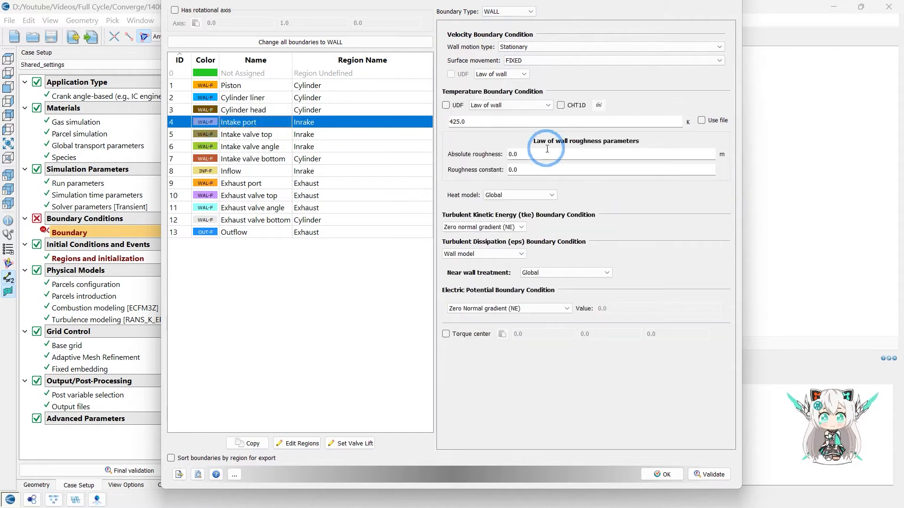
Open the Intake valve top's intake_lift.in motion profile and examine its plot of lift against crank angle.
click(258, 136)
click(720, 102)
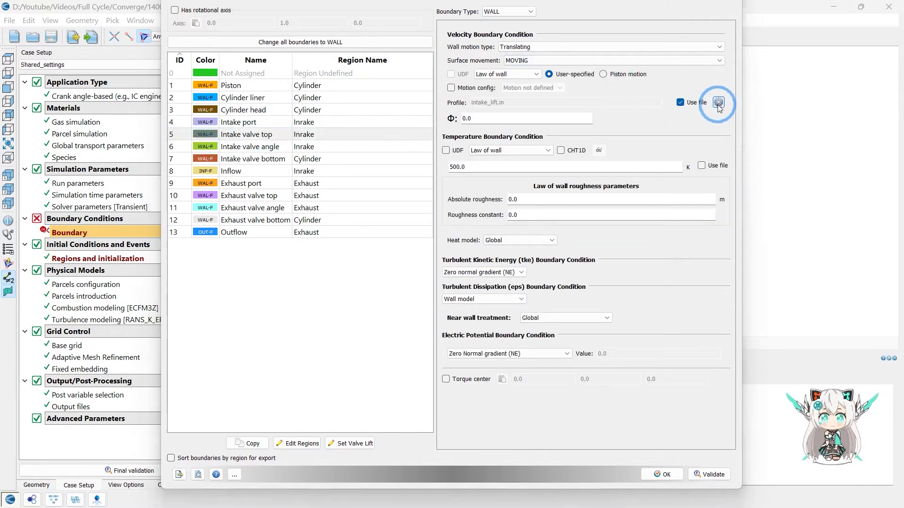
drag(423, 85, 378, 47)
drag(508, 362, 586, 426)
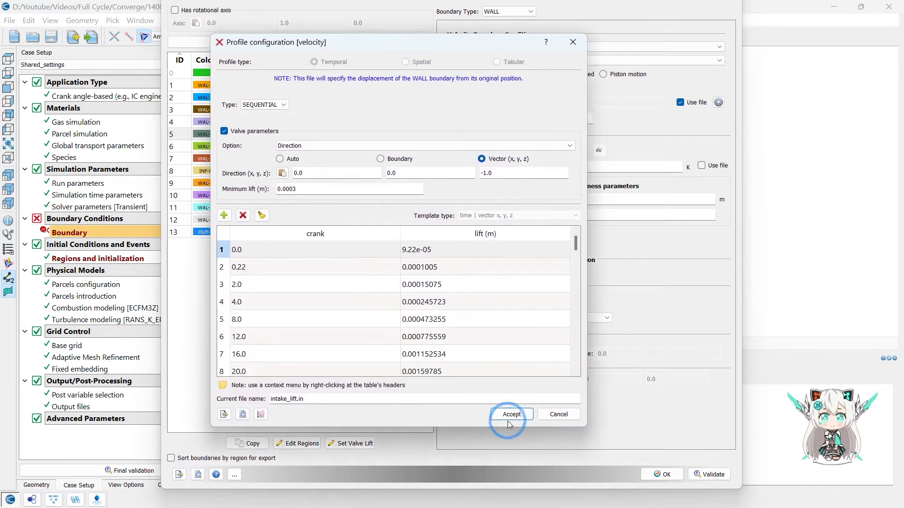
click(261, 414)
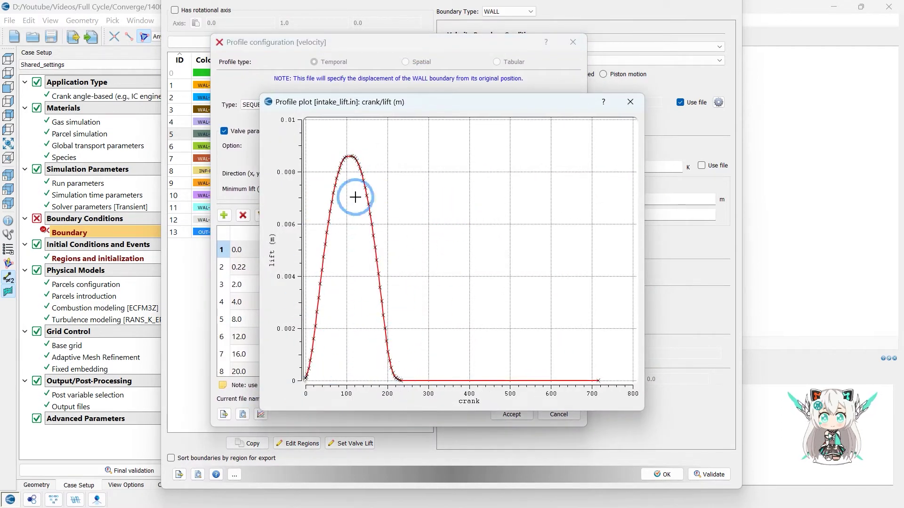
click(630, 102)
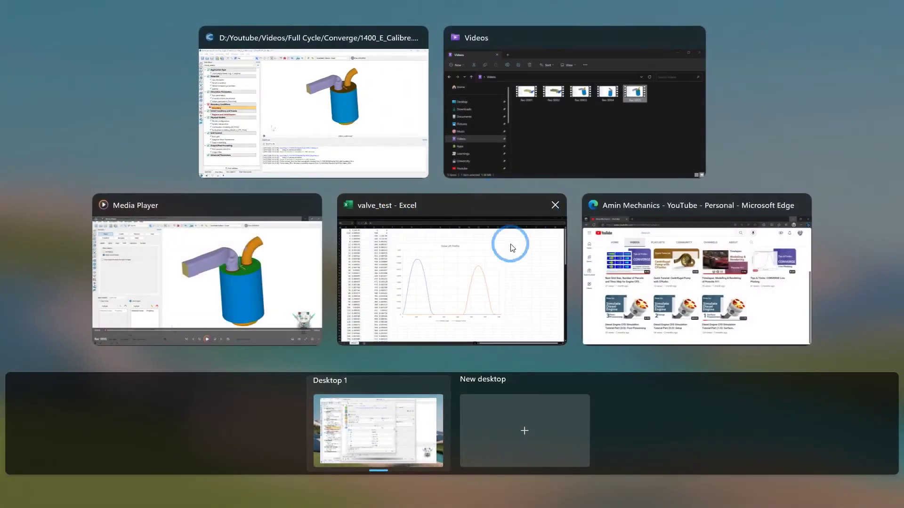
Switch to the valve_test workbook in Excel, copy the intake lift data in columns A and B, and return to CONVERGE Studio.
click(508, 238)
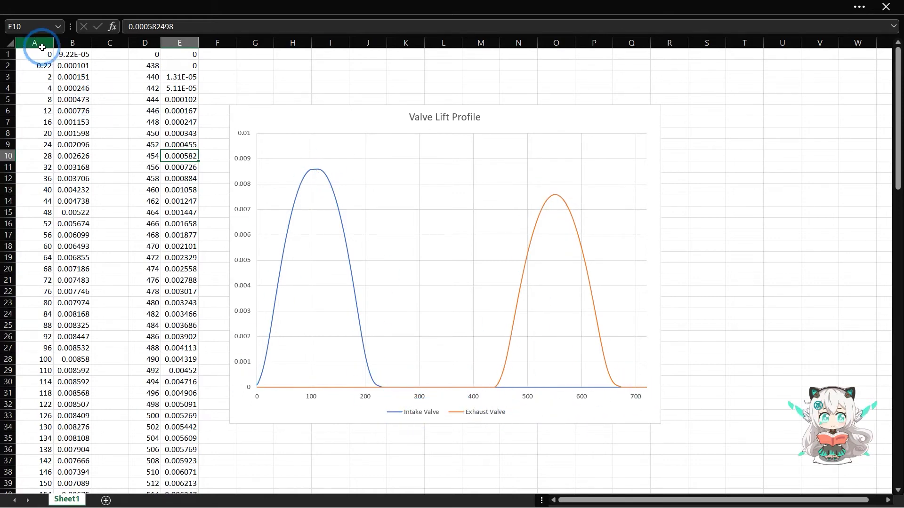
drag(42, 47, 73, 46)
key(ctrl+c)
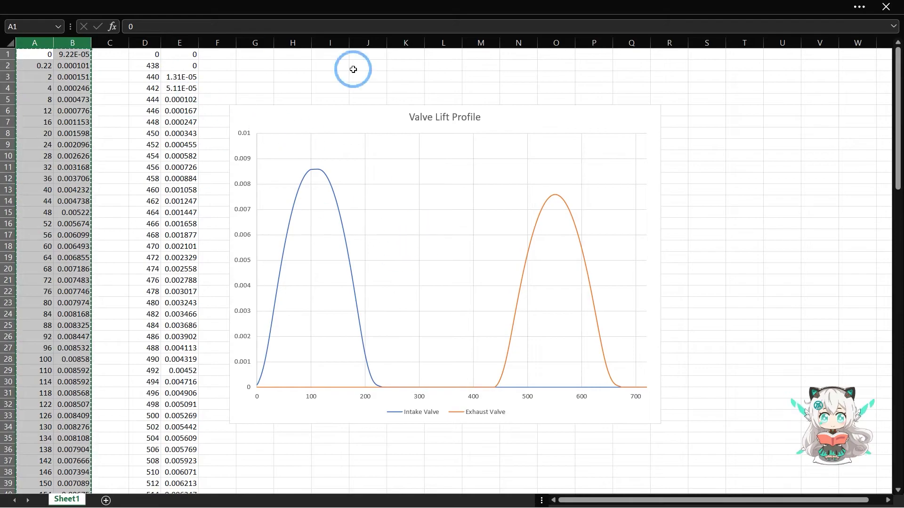
key(super+Tab)
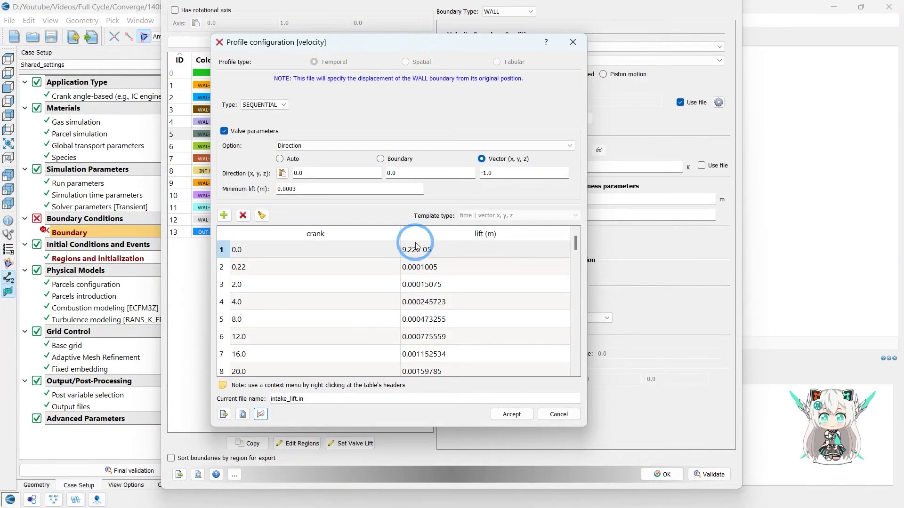
Check the crank and lift table, profile file name and minimum lift for the Intake valve top, and accept the profile.
click(298, 236)
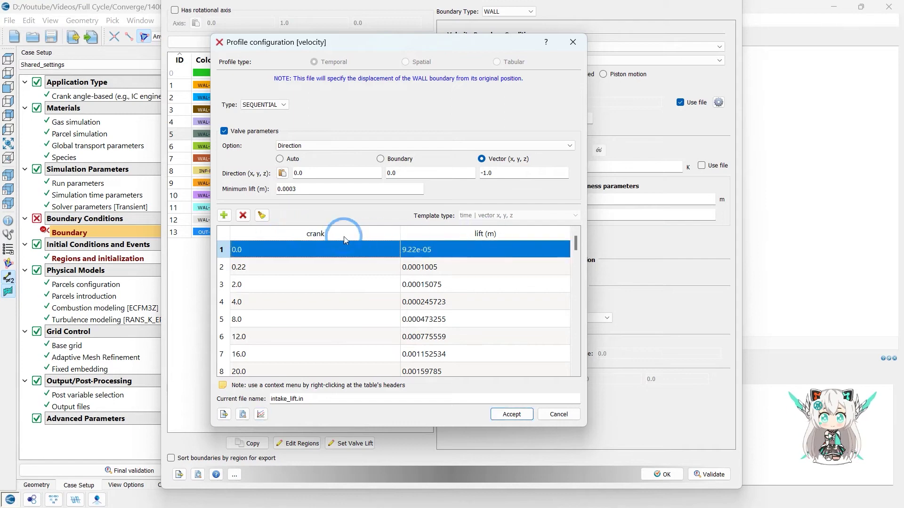
drag(578, 257, 625, 216)
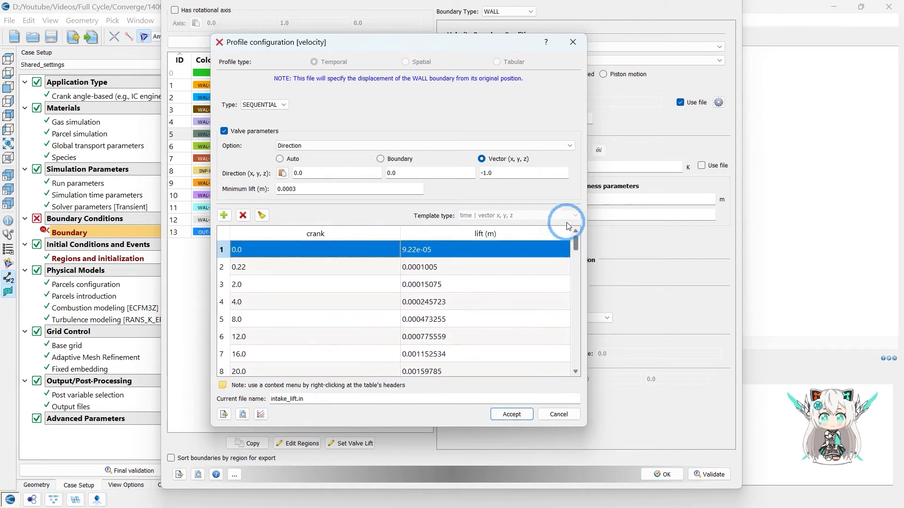
drag(298, 398, 264, 400)
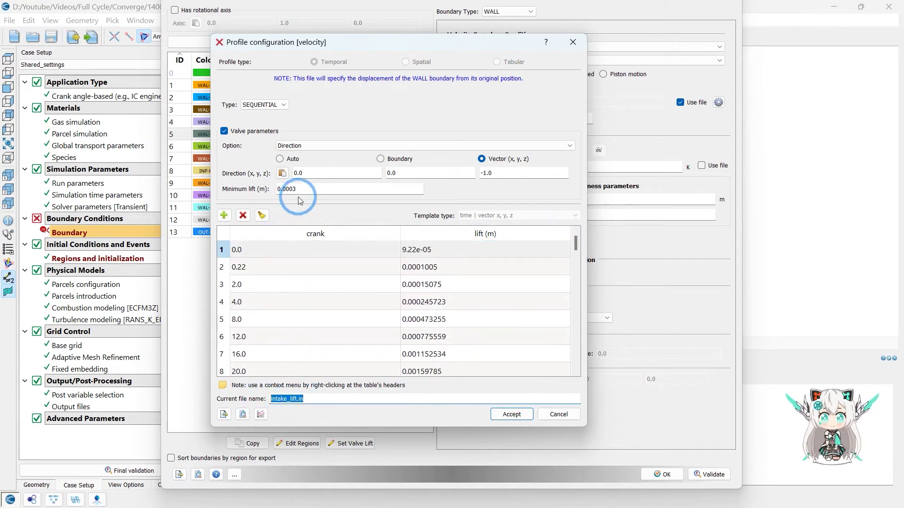
drag(301, 190, 278, 189)
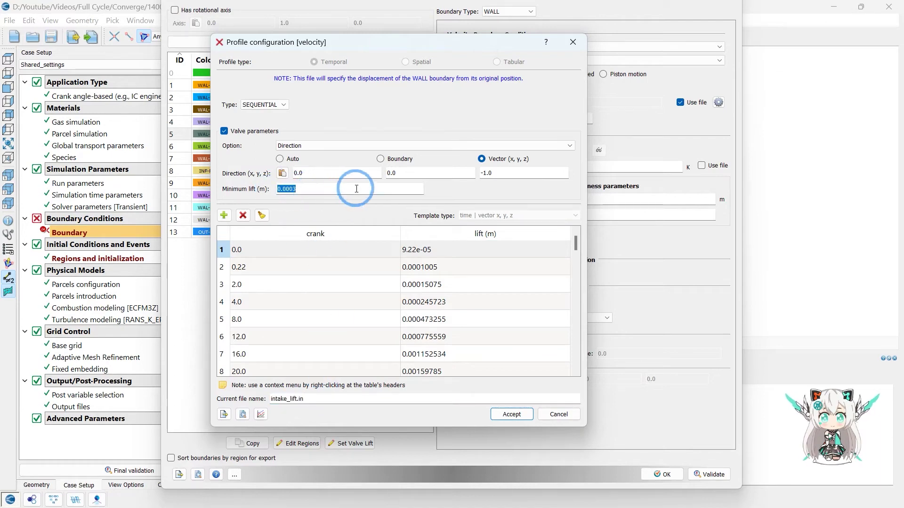
click(512, 414)
click(377, 255)
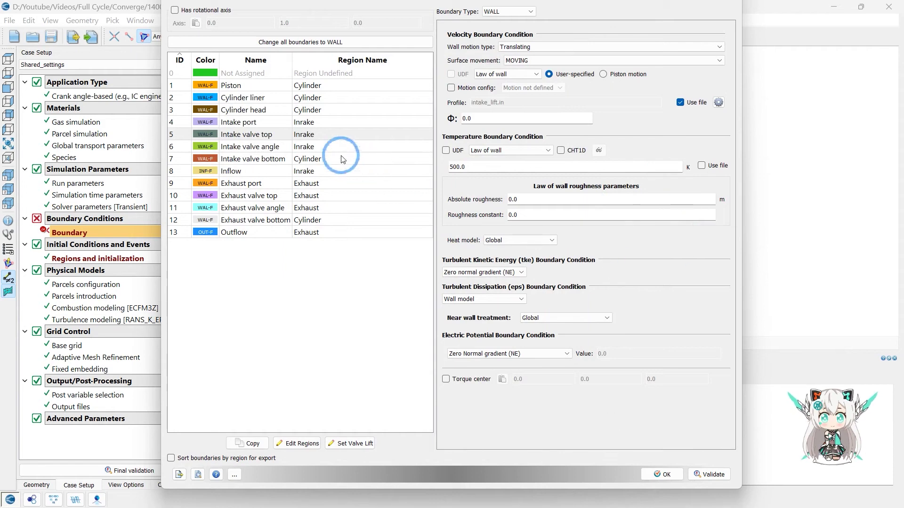
Inspect which lift profile file the Intake valve angle and Intake valve bottom boundaries use, closing each profile without changes.
click(266, 150)
click(718, 102)
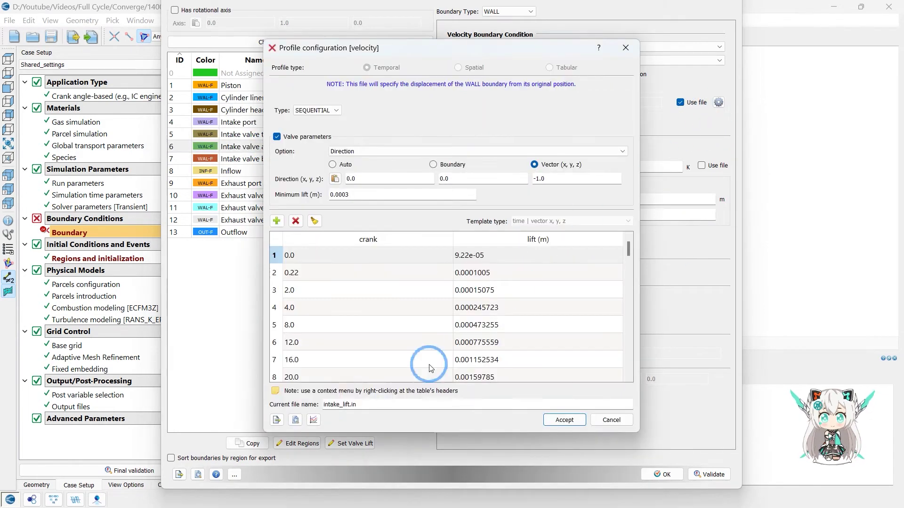
double_click(332, 404)
click(623, 44)
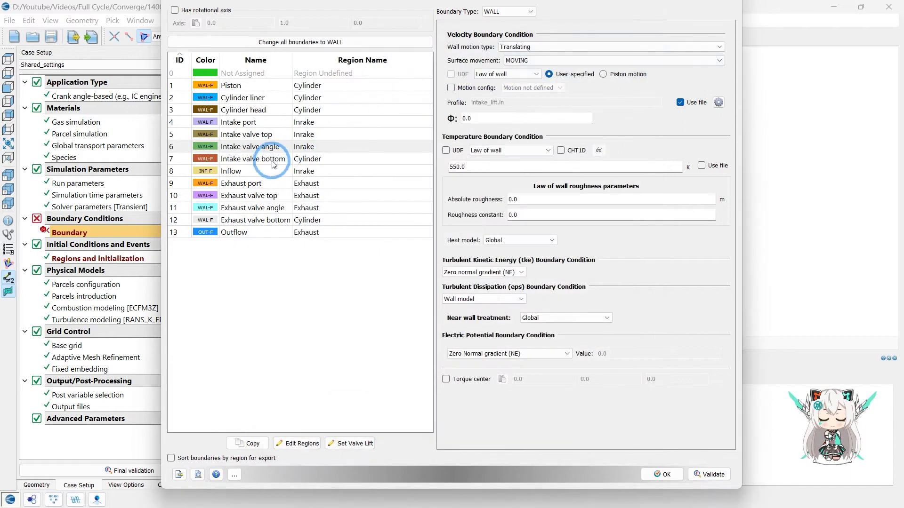
click(264, 159)
click(717, 102)
double_click(358, 387)
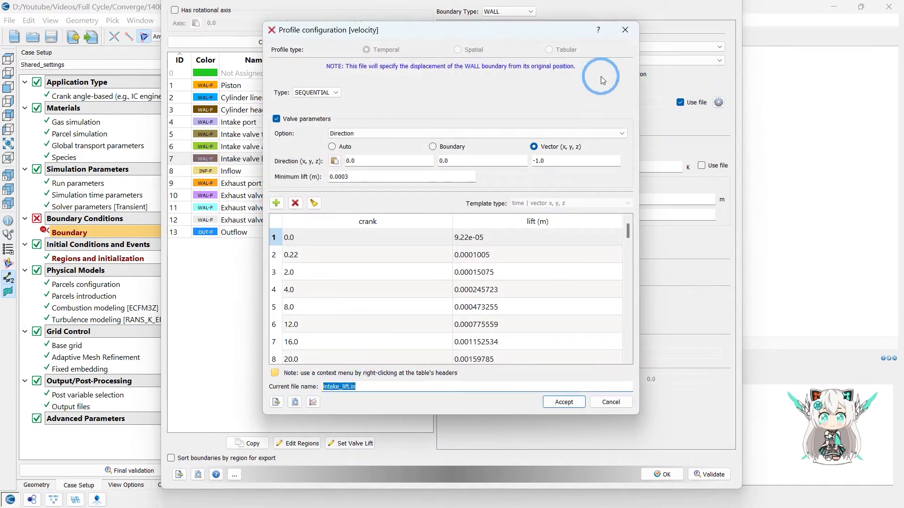
click(626, 31)
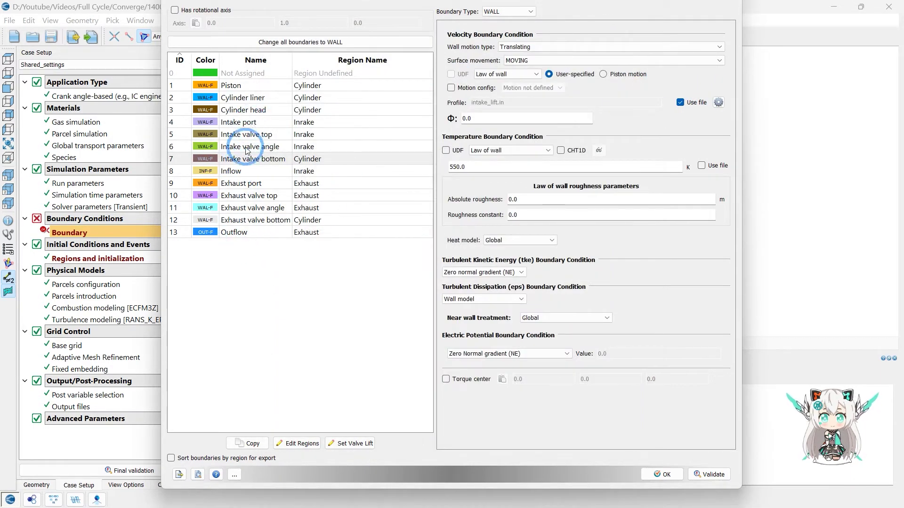
Examine the Inflow boundary's total pressure, temperature and species mass fractions.
click(235, 173)
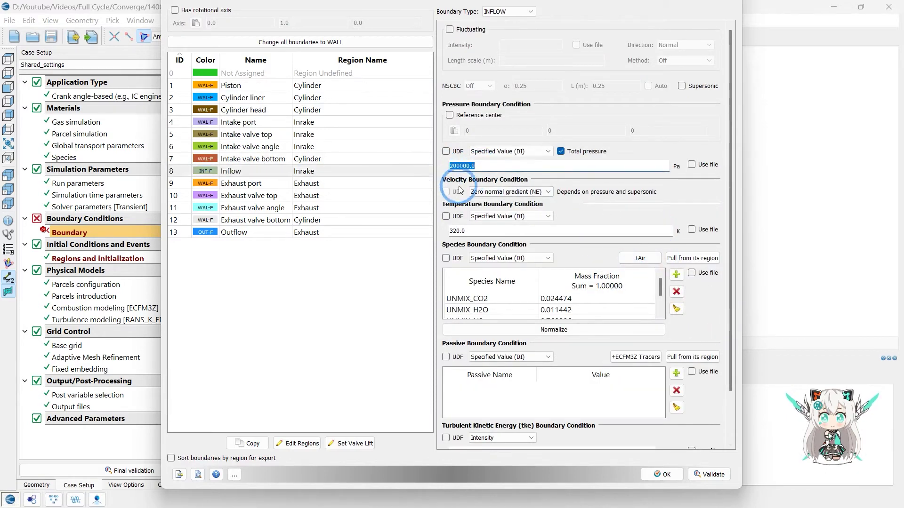
double_click(446, 231)
drag(660, 288, 663, 309)
Browse the available species for the UNMIX_O2 row of the Inflow boundary, keeping the current choice.
double_click(536, 314)
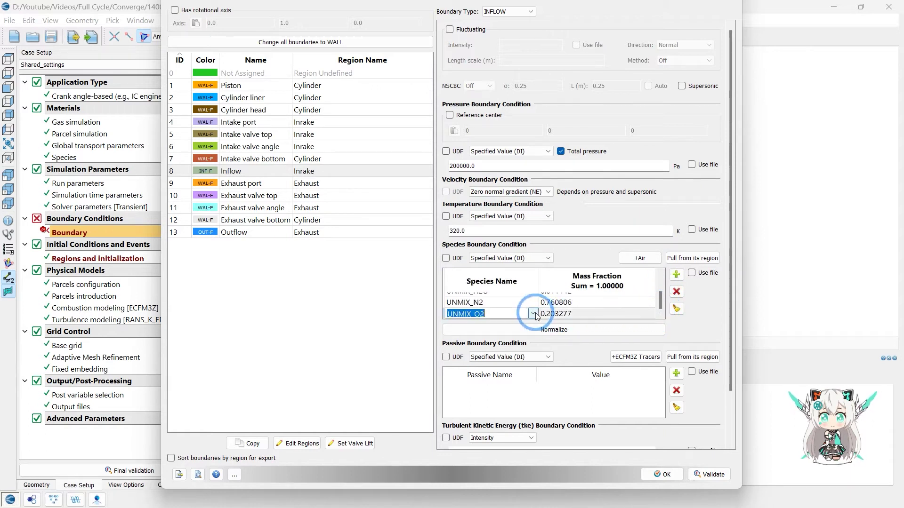
click(532, 314)
mouse_move(537, 391)
mouse_down()
mouse_move(538, 360)
mouse_move(536, 379)
mouse_up()
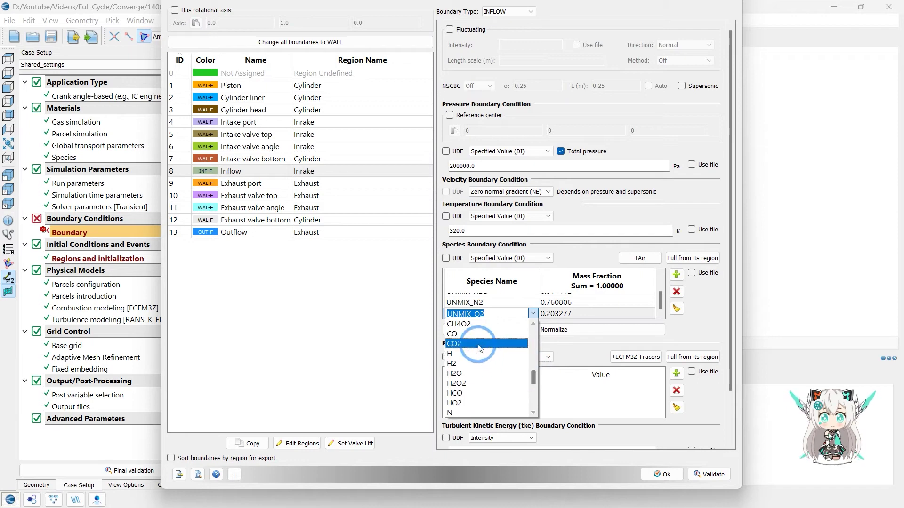
scroll(471, 349, down, 1)
scroll(494, 391, down, 1)
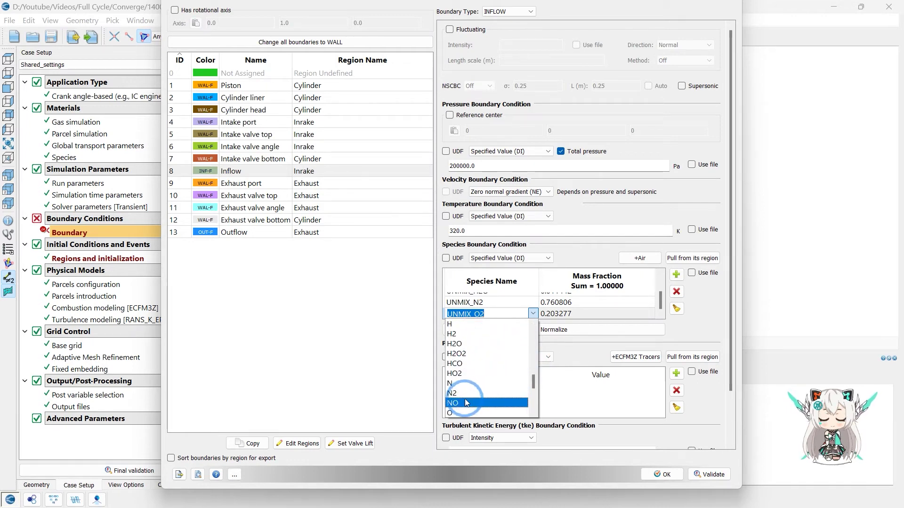
click(508, 317)
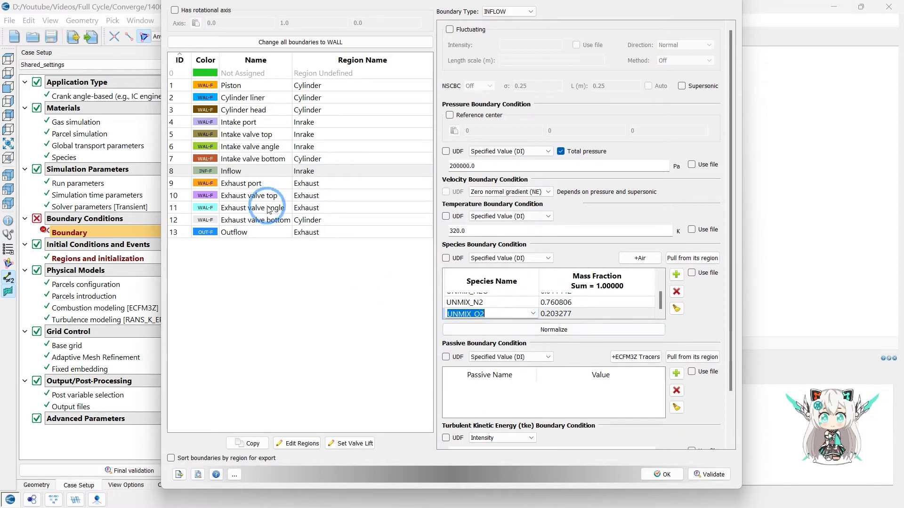
Inspect the Exhaust valve top's lift profile, including its crank/lift plot, table and minimum lift, closing it without changes.
click(255, 185)
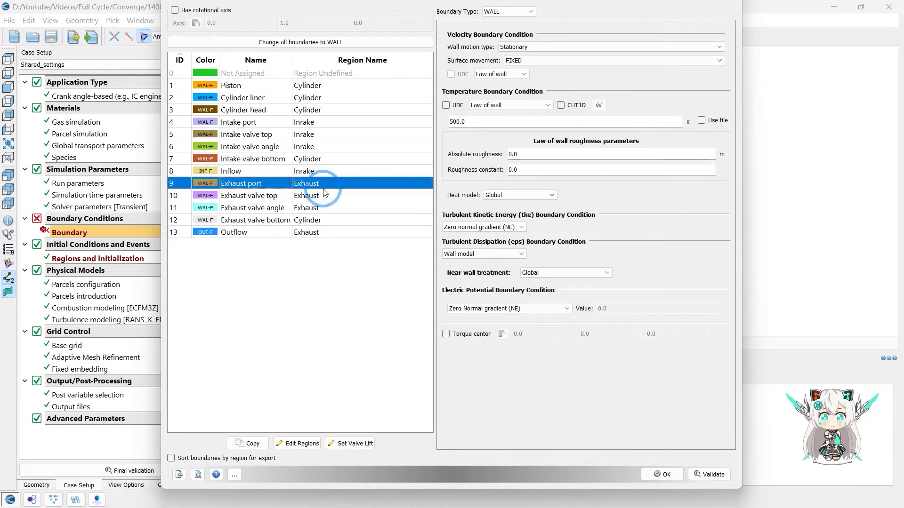
click(263, 196)
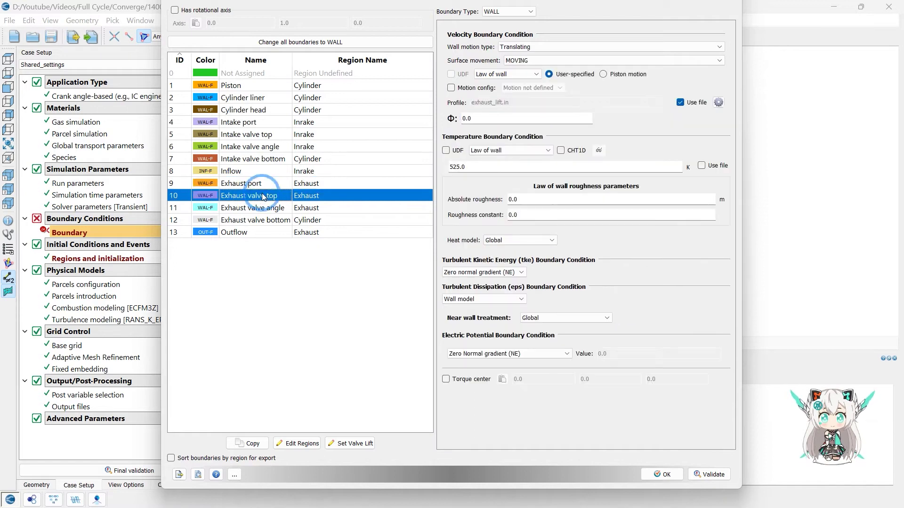
click(701, 105)
click(313, 402)
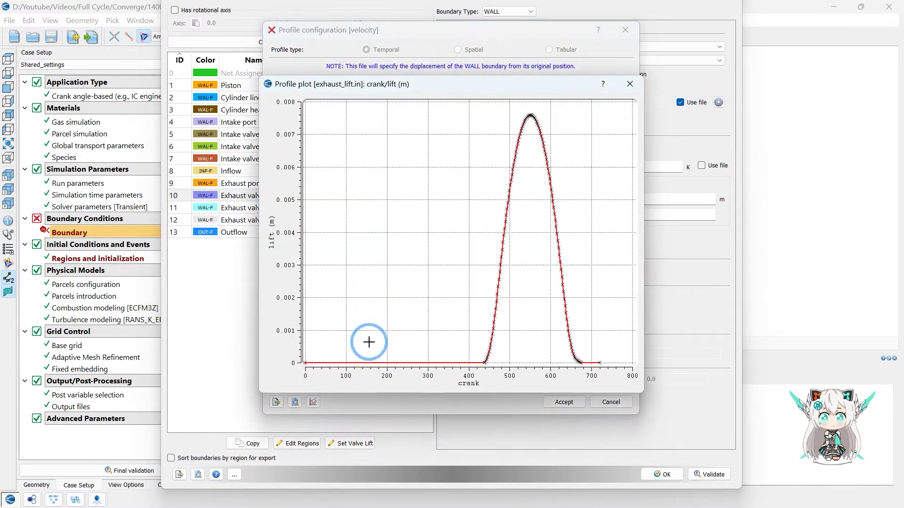
click(629, 84)
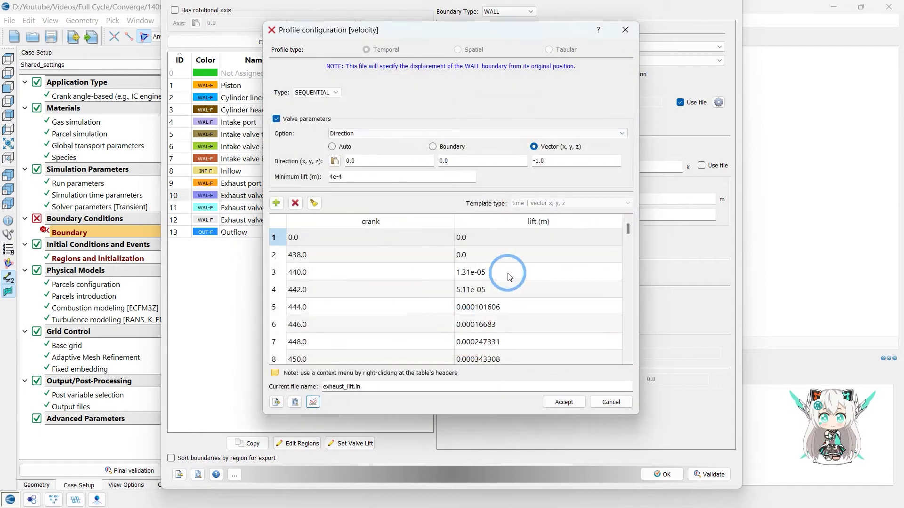
scroll(507, 276, down, 5)
drag(351, 176, 315, 180)
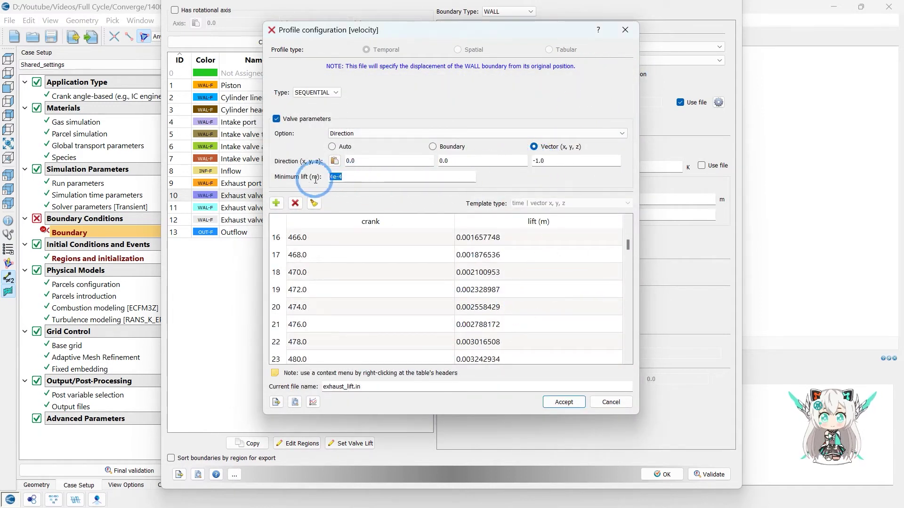
click(624, 30)
click(272, 220)
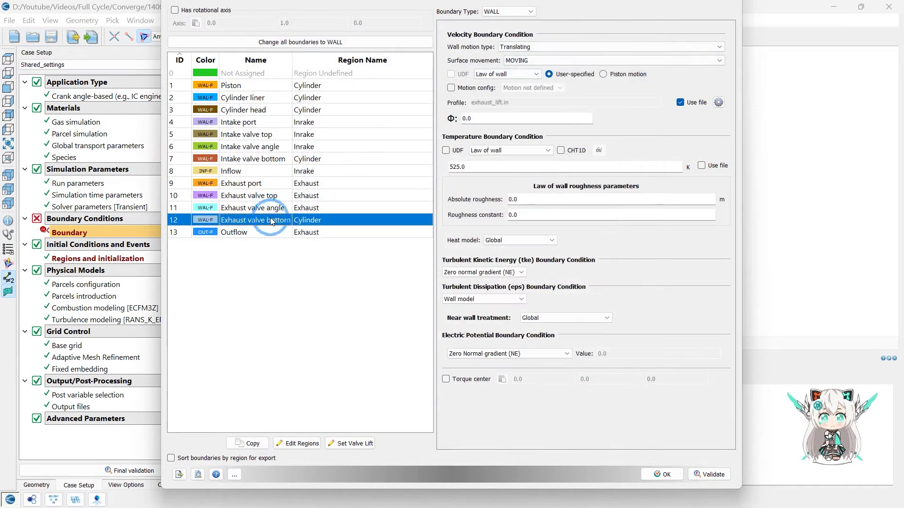
Examine the Outflow boundary's pressure, backflow temperature and backflow species mass fractions.
click(245, 235)
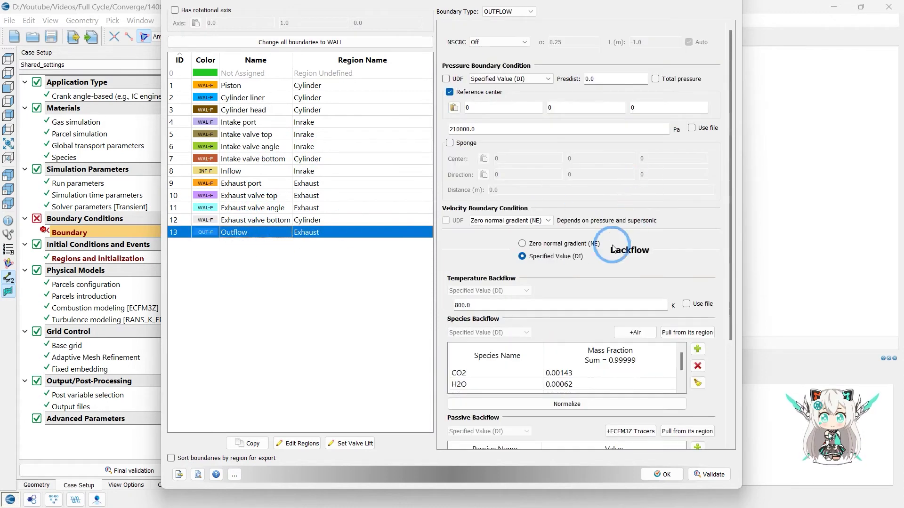
click(478, 307)
scroll(529, 374, down, 3)
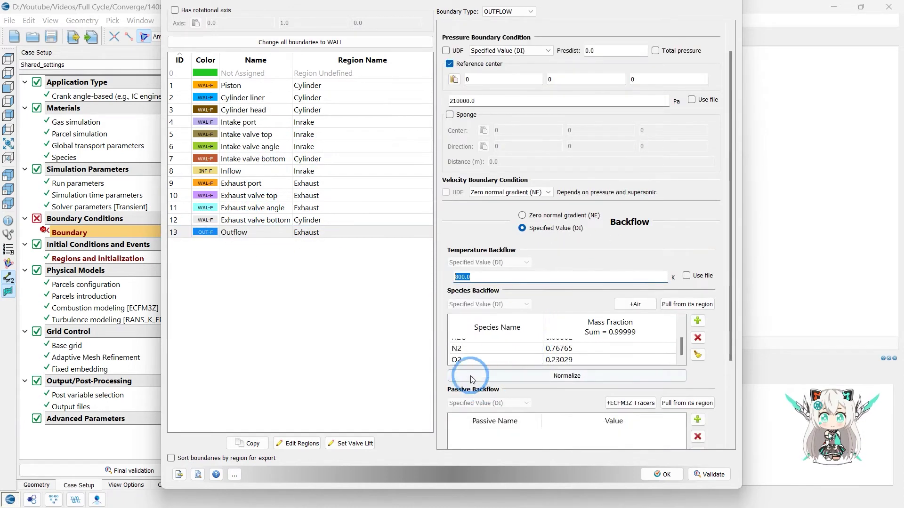
scroll(479, 359, up, 3)
scroll(593, 264, up, 1)
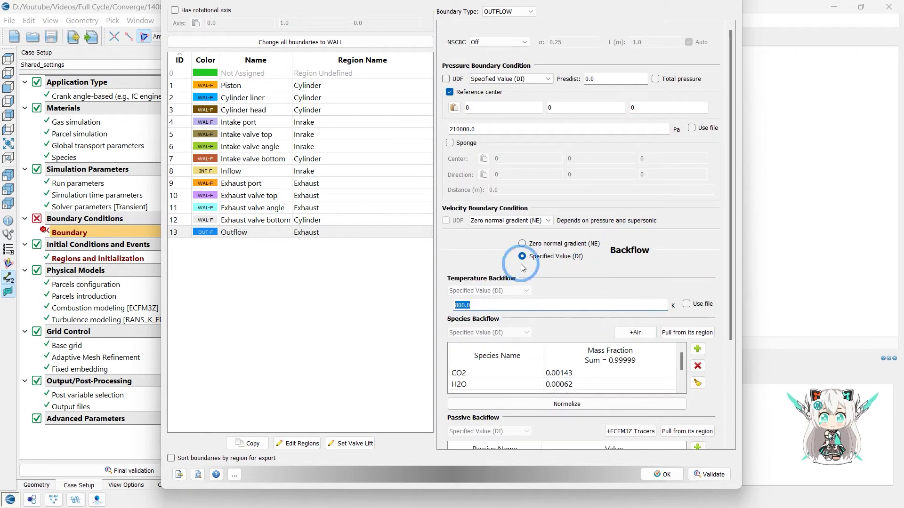
scroll(478, 381, down, 2)
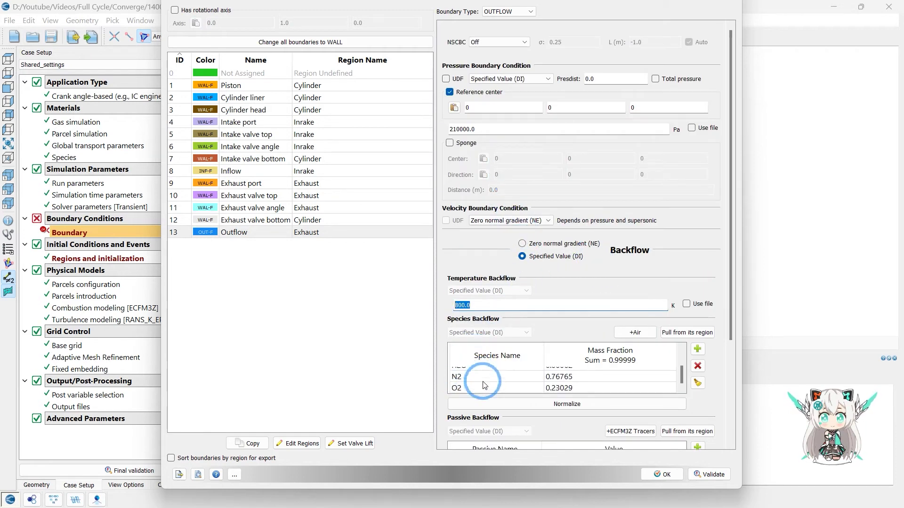
scroll(506, 377, up, 2)
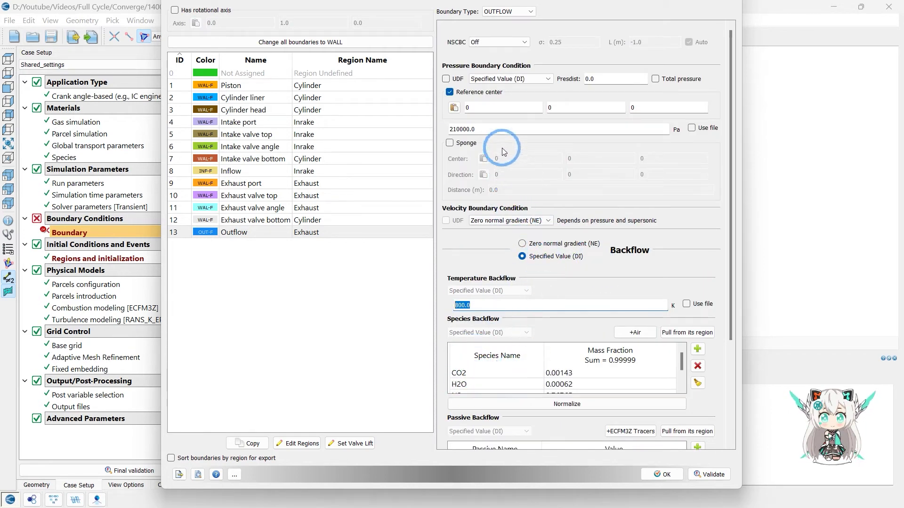
click(450, 129)
scroll(552, 292, down, 4)
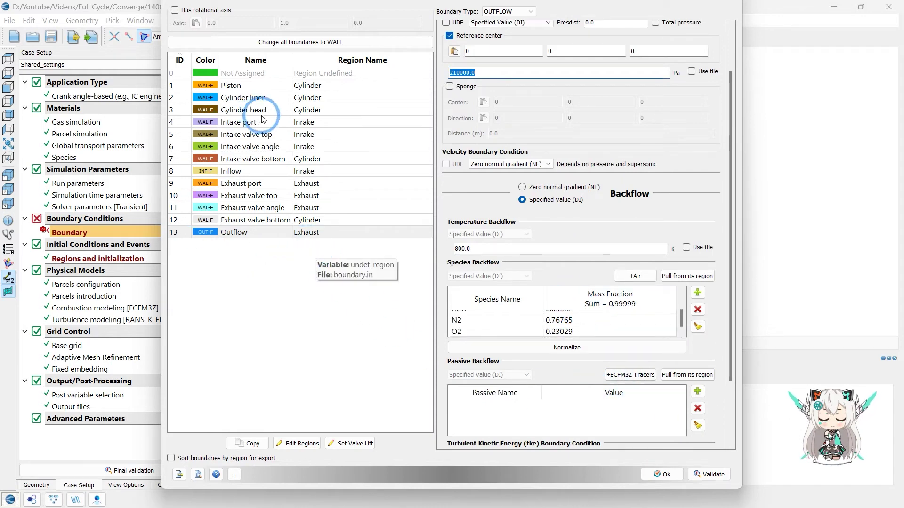
Review the region assignments of the boundaries from Piston to Outflow and accept the boundary conditions.
click(306, 85)
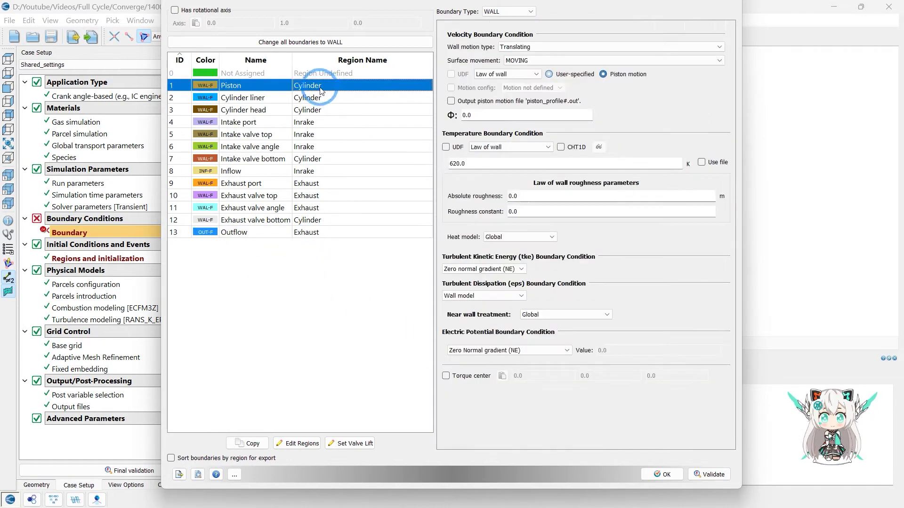
click(311, 99)
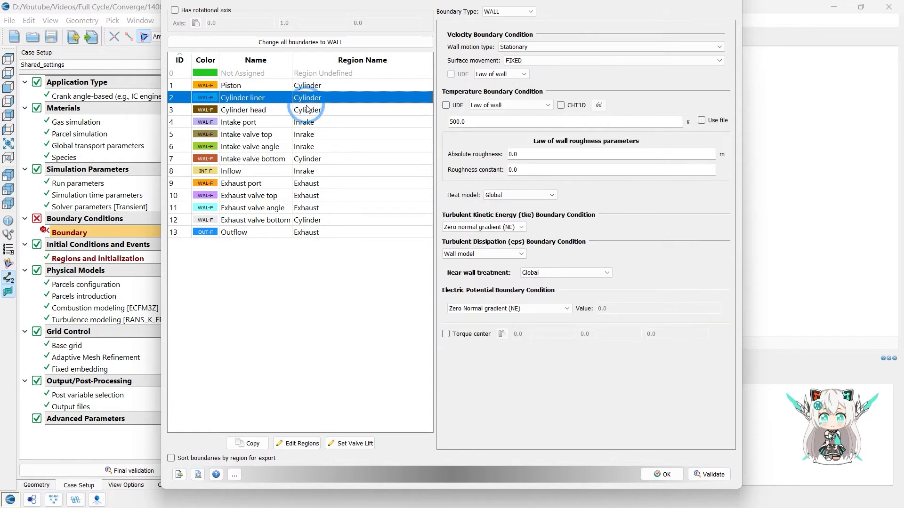
click(309, 110)
click(314, 123)
click(314, 135)
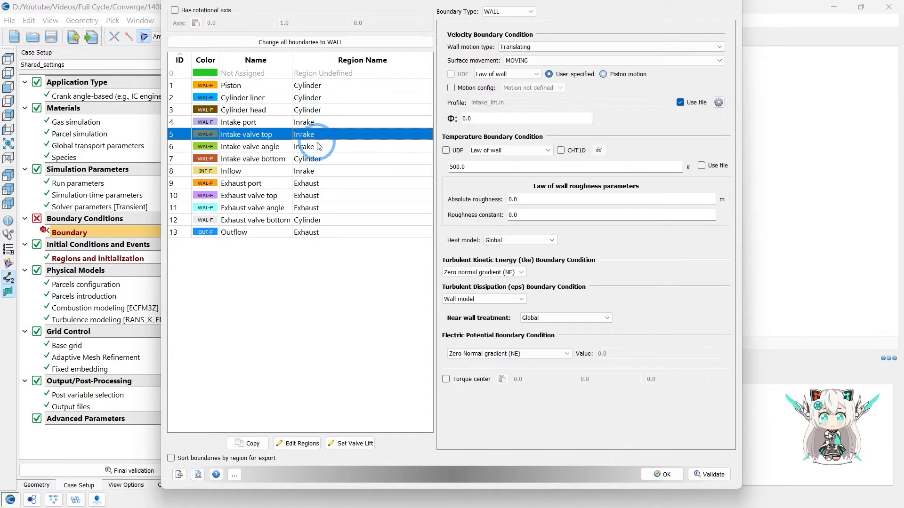
click(254, 146)
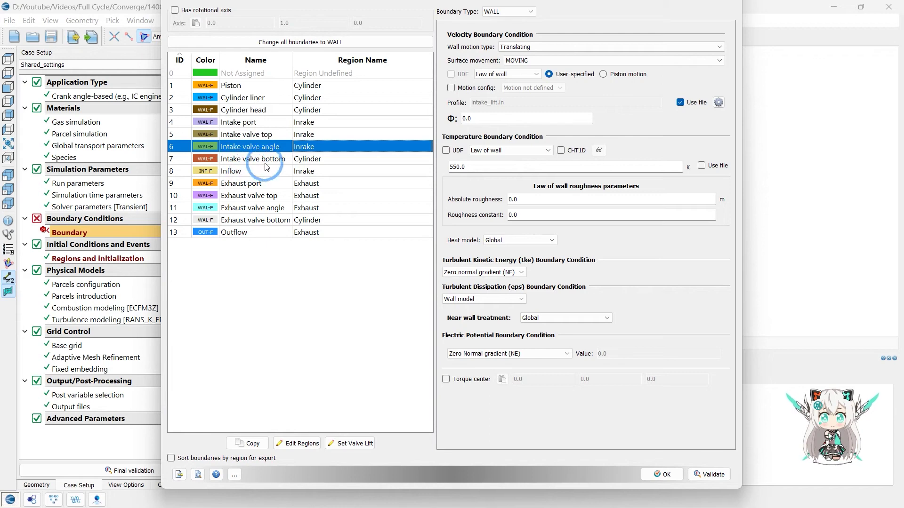
click(306, 160)
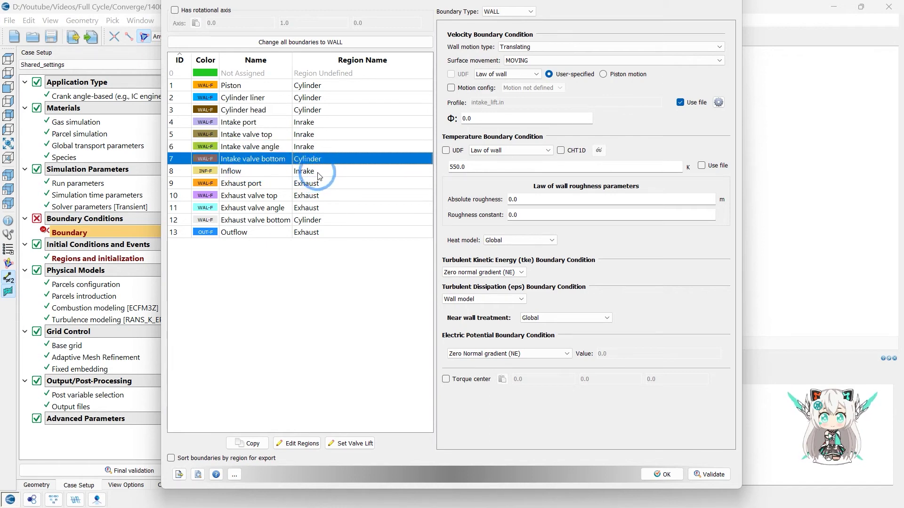
click(316, 174)
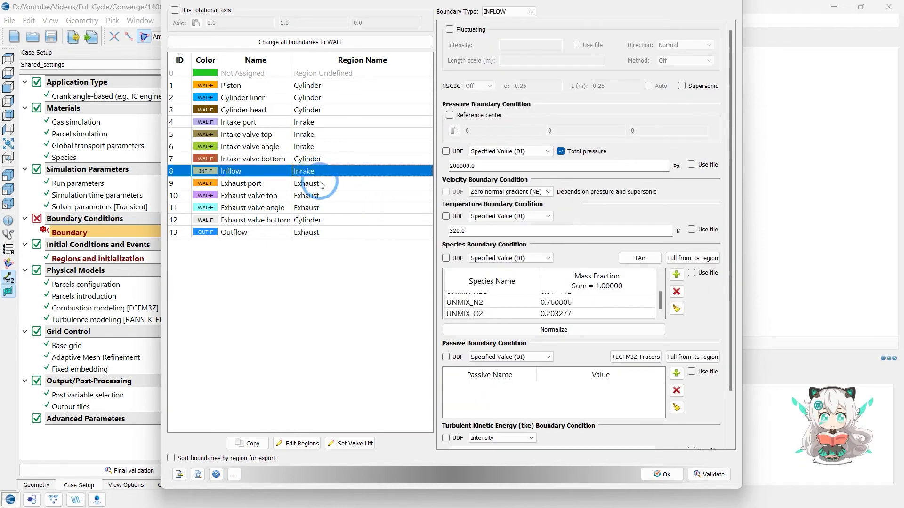
click(320, 184)
click(322, 197)
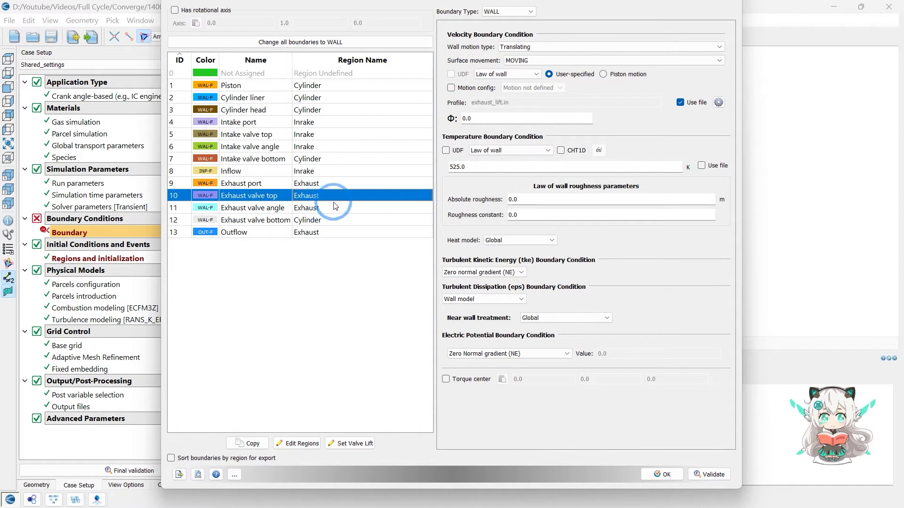
click(335, 207)
click(323, 231)
click(300, 223)
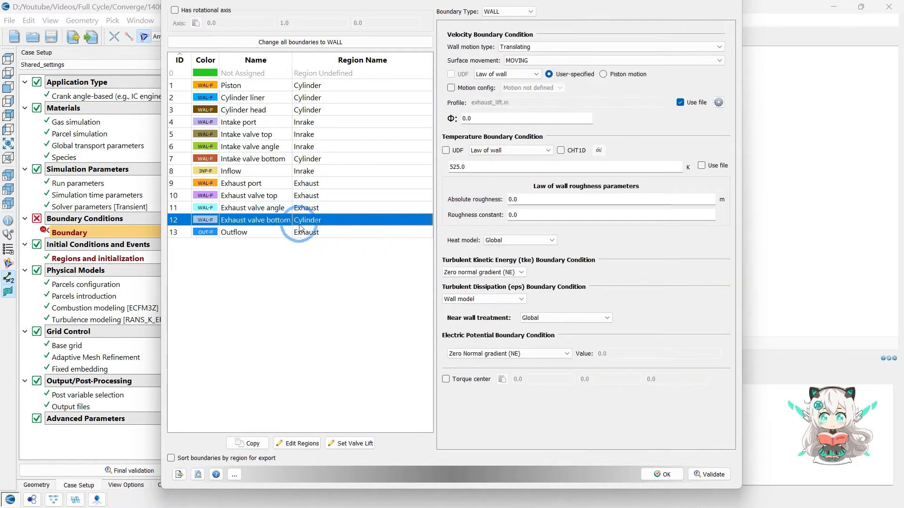
click(662, 474)
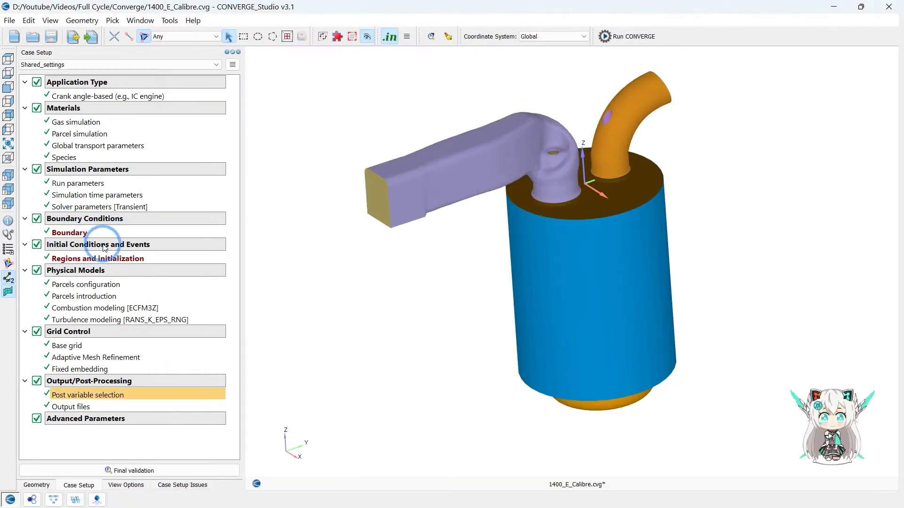
Enable Events under Initial Conditions and Events in the case setup and open the Events settings.
double_click(105, 248)
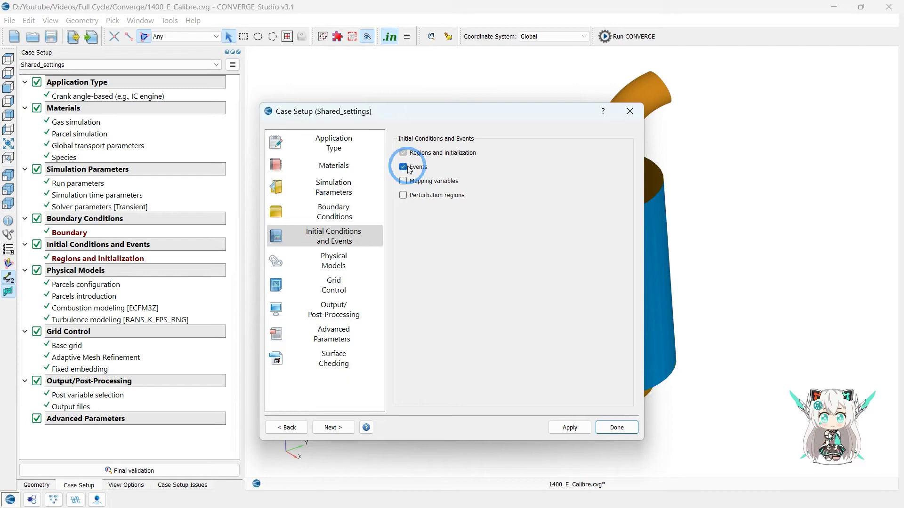
click(617, 427)
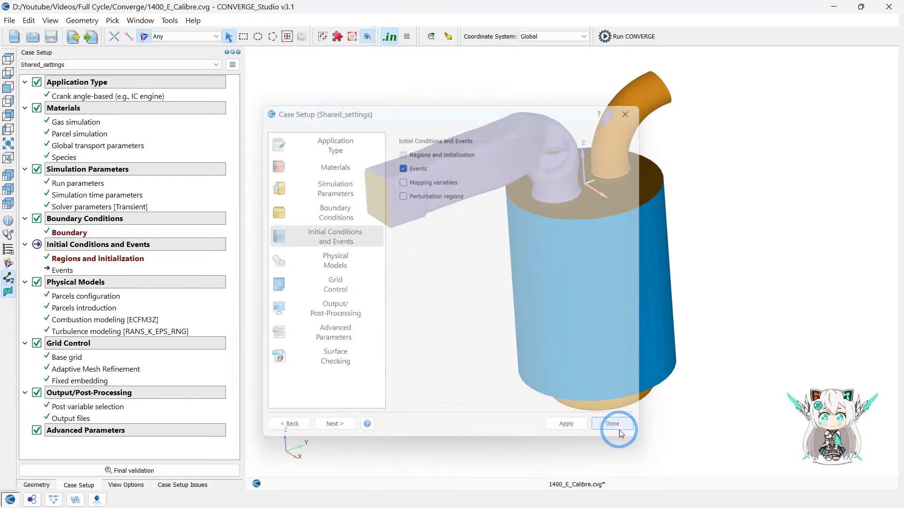
double_click(185, 270)
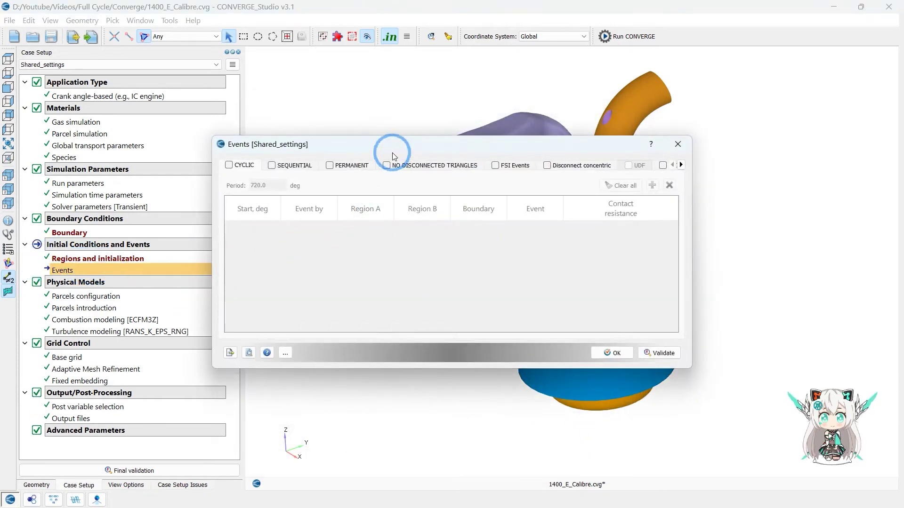
Enable CYCLIC events and add two event rows.
drag(394, 155, 355, 172)
click(192, 184)
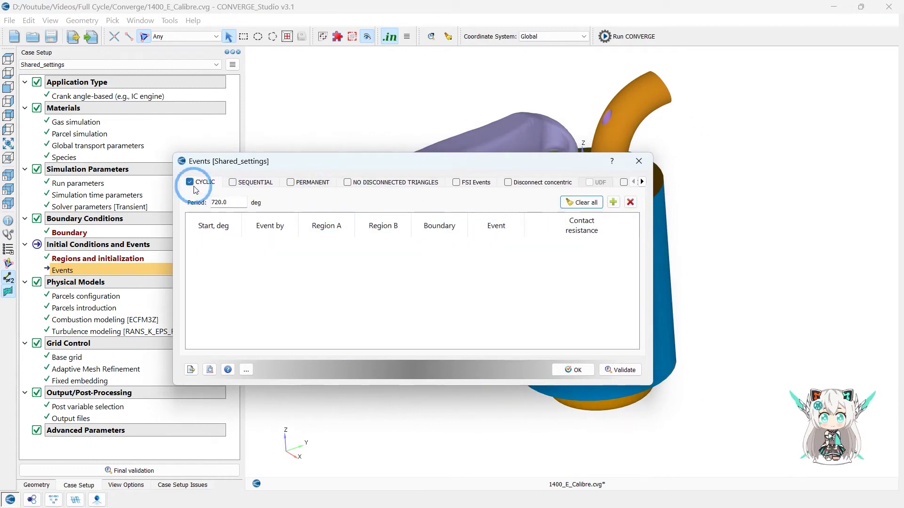
click(614, 203)
click(613, 203)
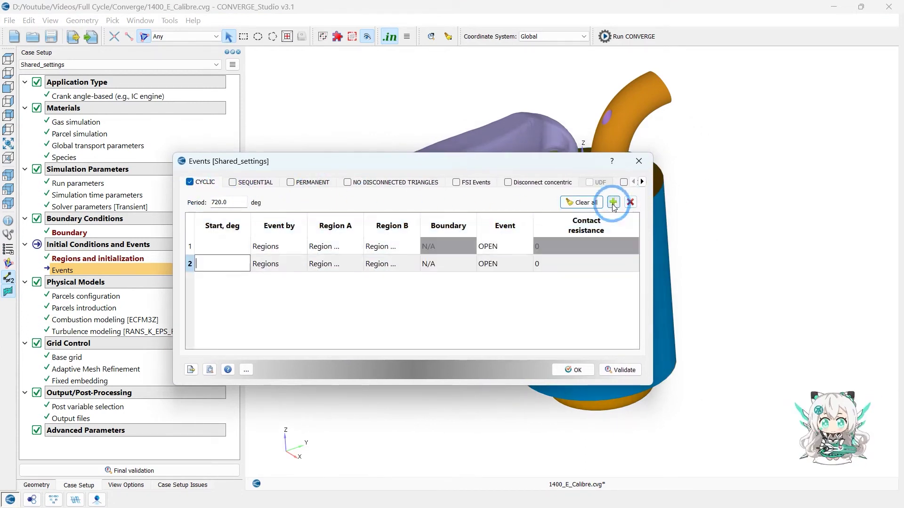
Set Region A to Cylinder for both cyclic events.
click(229, 251)
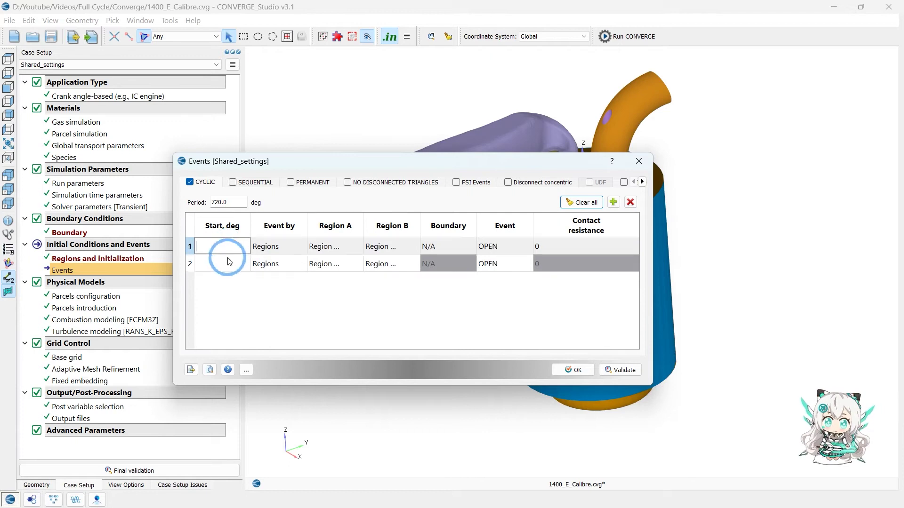
click(239, 257)
click(285, 248)
click(328, 252)
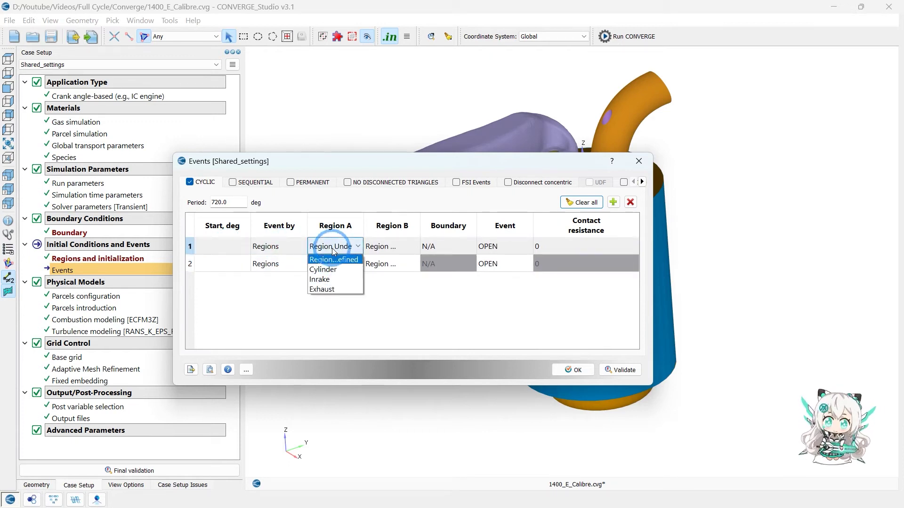
click(329, 269)
click(336, 265)
click(323, 287)
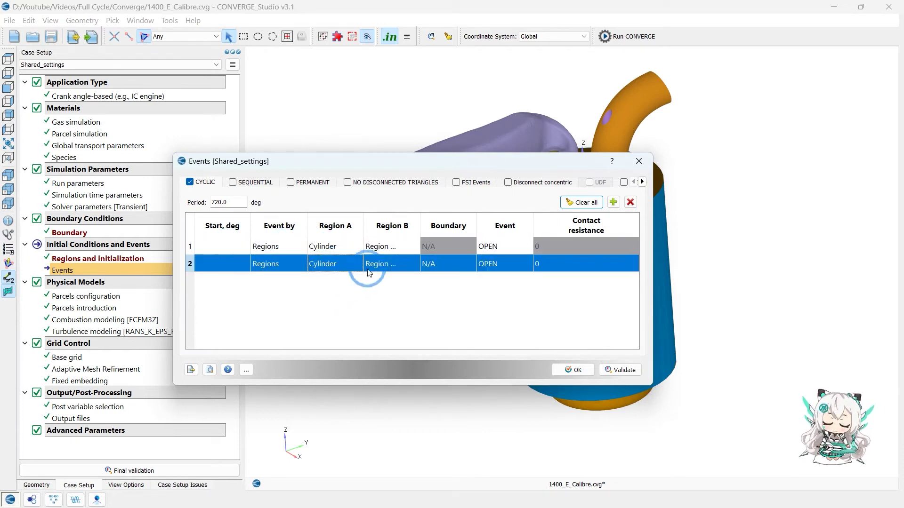
Set Region B to Inrake for the first cyclic event and Exhaust for the second.
click(381, 246)
click(376, 272)
click(389, 267)
click(390, 267)
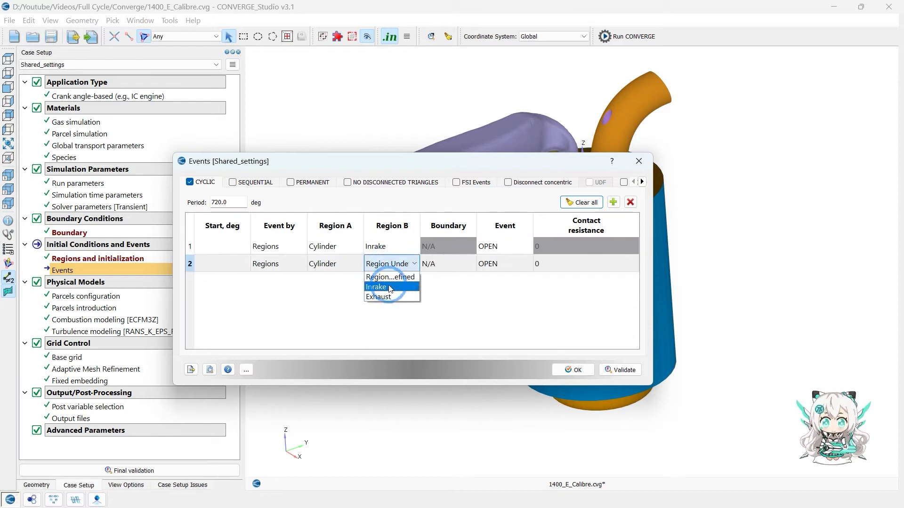
click(382, 288)
Set the event type of both cyclic events to VALVE and accept the events.
click(518, 249)
click(517, 250)
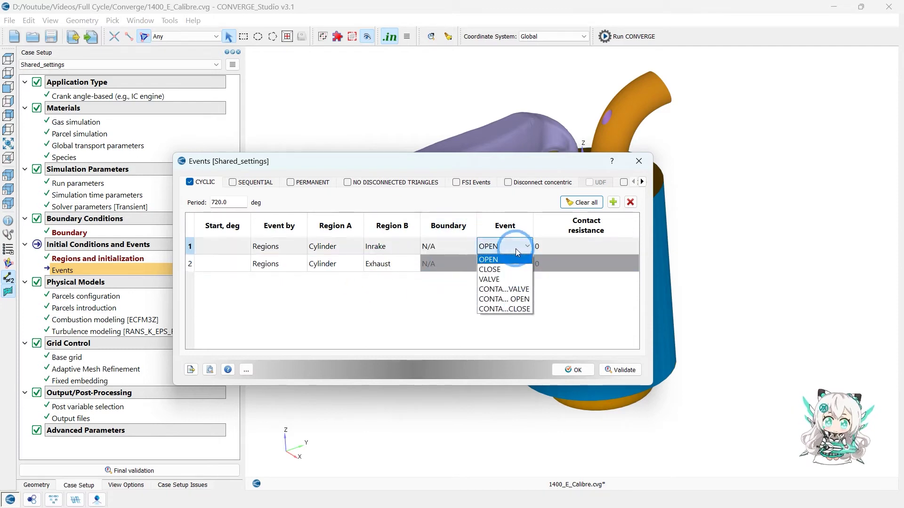
click(496, 279)
click(494, 267)
click(494, 266)
click(496, 296)
click(347, 272)
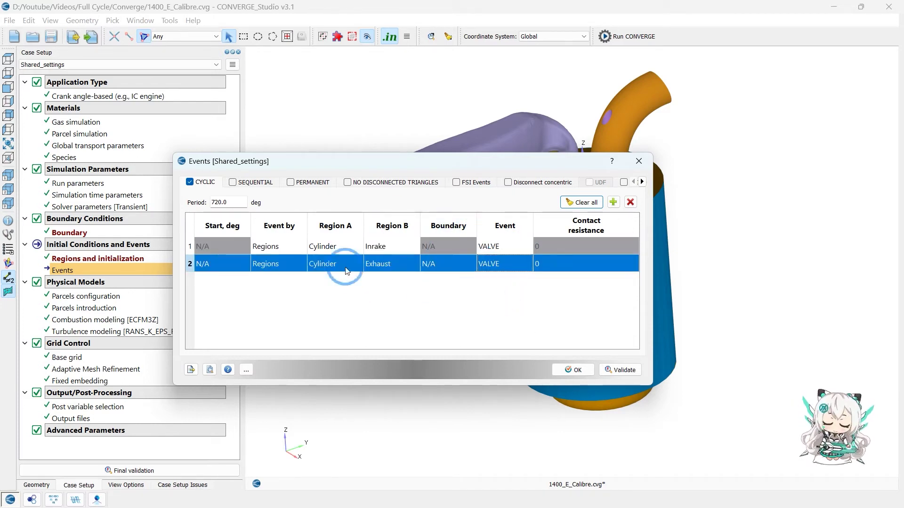
click(555, 375)
Reopen the Events settings and widen the start column to check both valve events' crank angles, closing with the settings accepted.
click(63, 269)
click(239, 243)
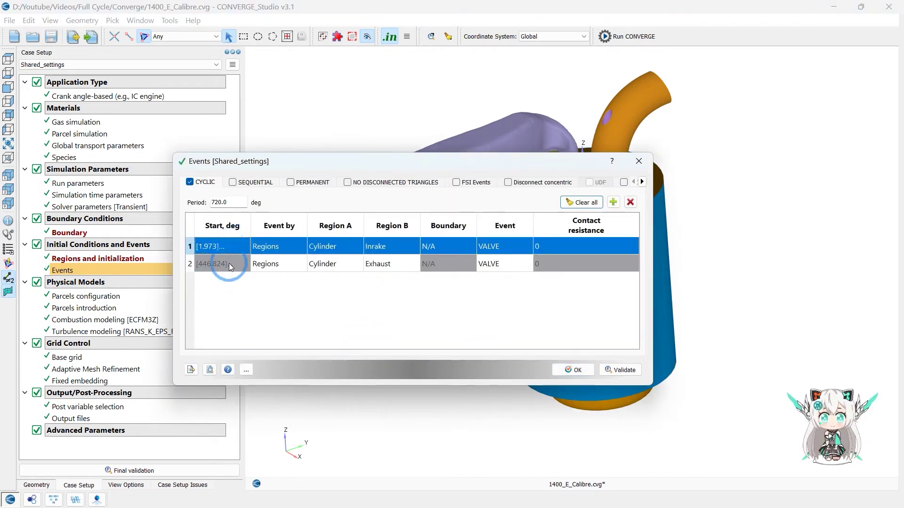
click(229, 264)
drag(250, 226, 306, 226)
click(231, 266)
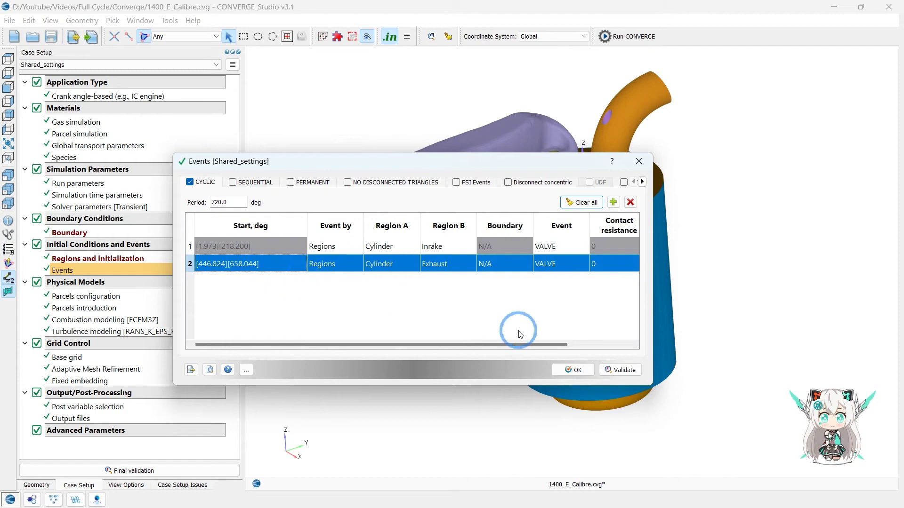
click(582, 370)
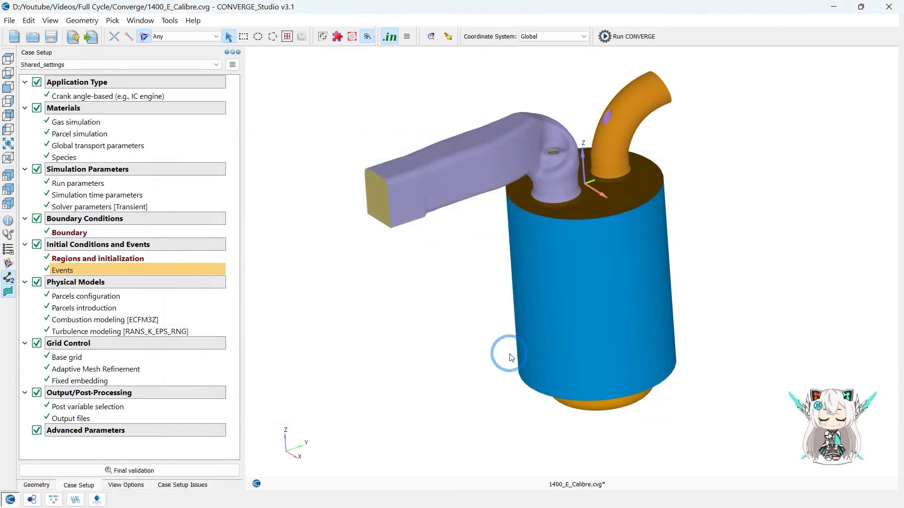
Set the base grid size to 0.006 m for dx, dy and dz and accept the grid settings.
click(32, 205)
click(31, 169)
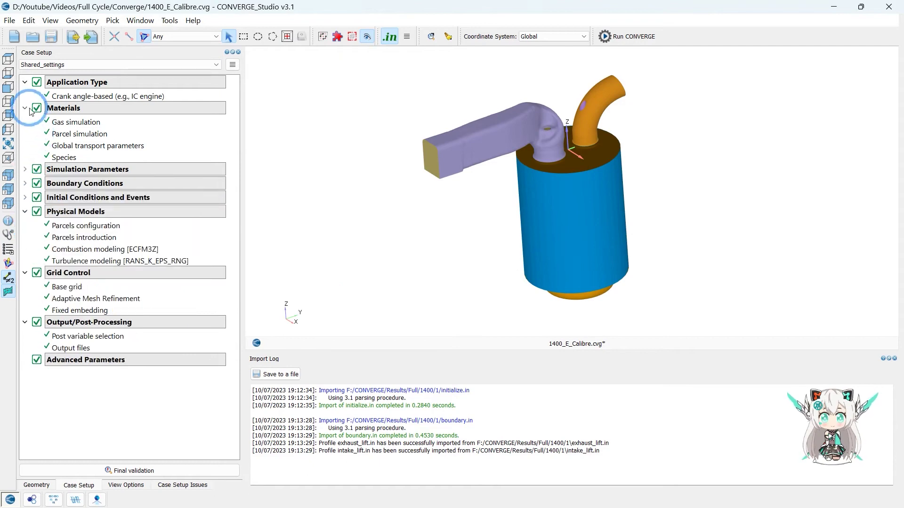
click(31, 108)
click(26, 81)
click(33, 153)
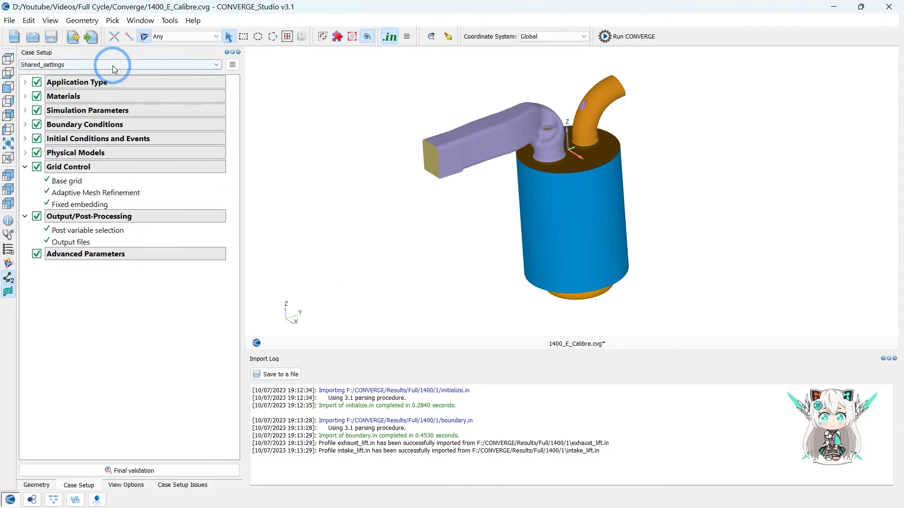
double_click(69, 182)
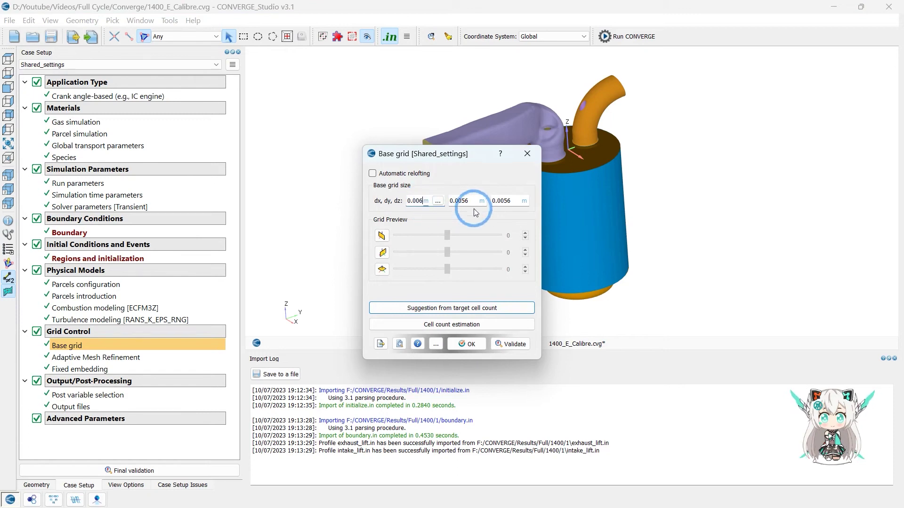
drag(469, 202, 504, 202)
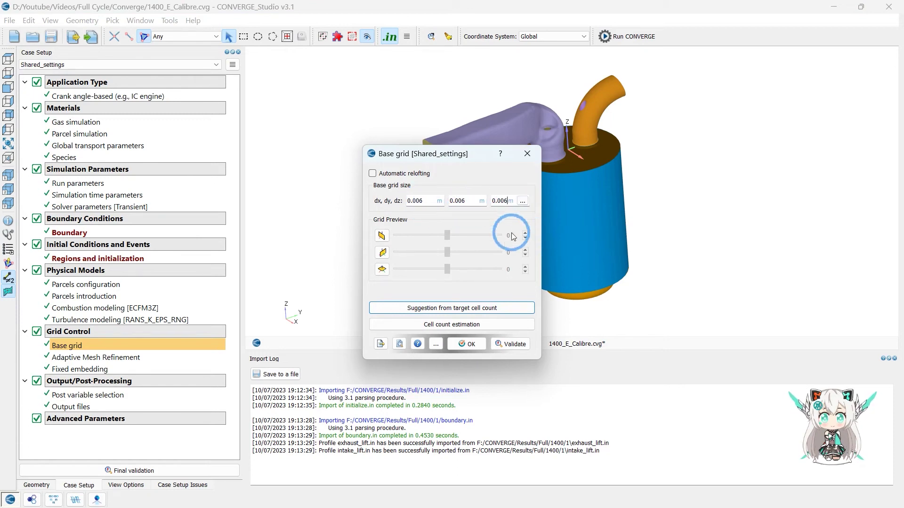
click(465, 344)
Import amr.in from the 1400/1 results folder into the Adaptive Mesh Refinement settings.
double_click(96, 357)
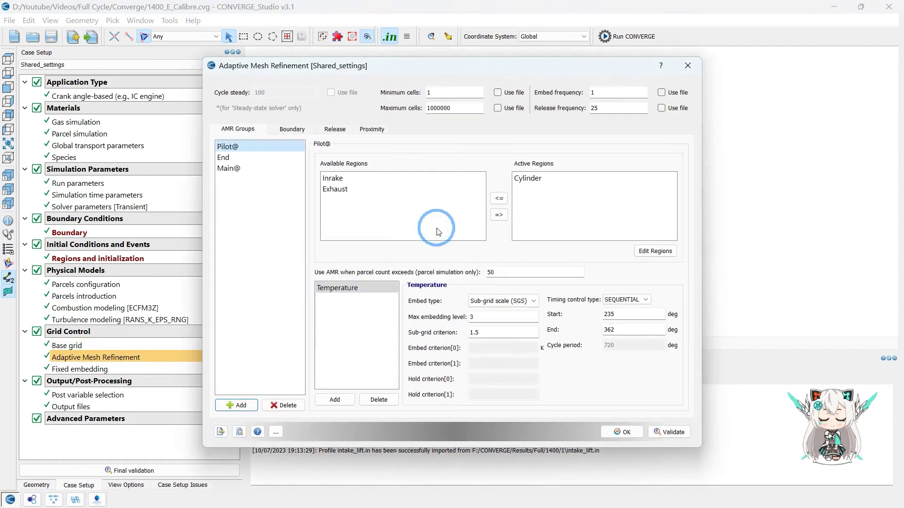
click(240, 432)
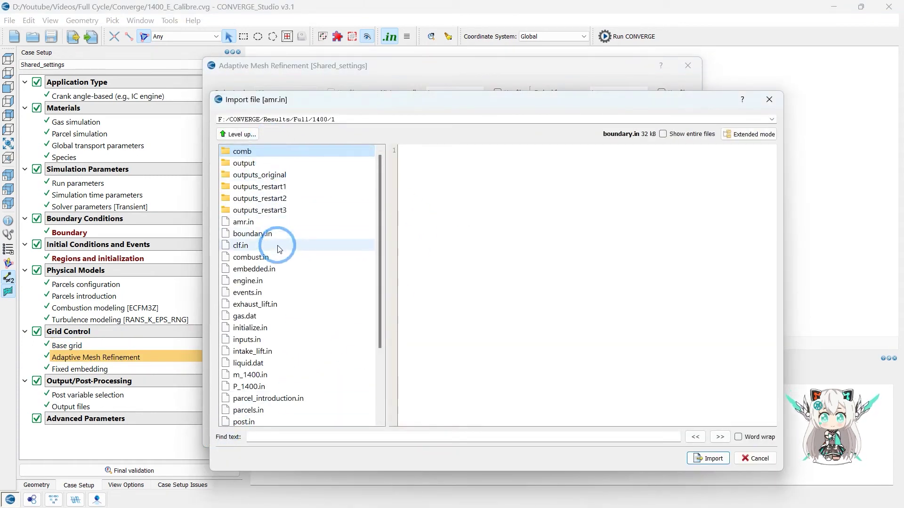
double_click(244, 222)
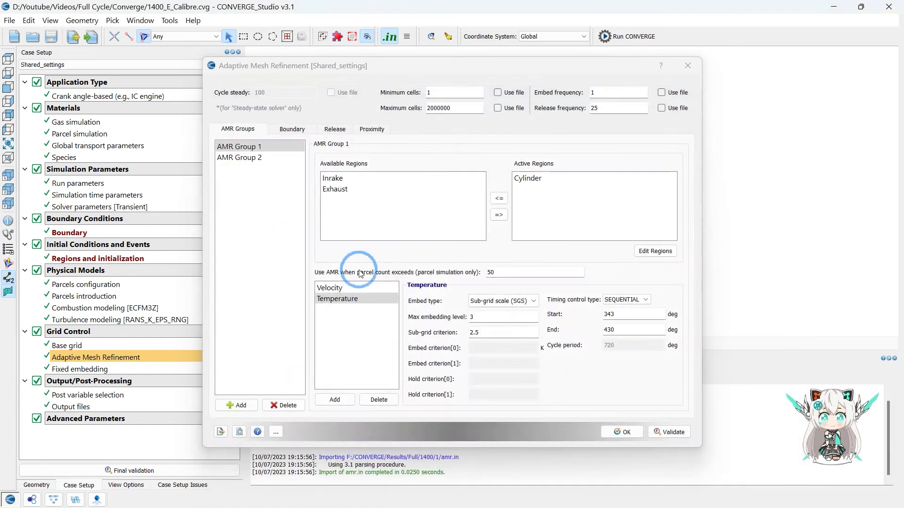
Rename AMR Group 1 as Cylinder and AMR Group 2 as Intake.
double_click(248, 150)
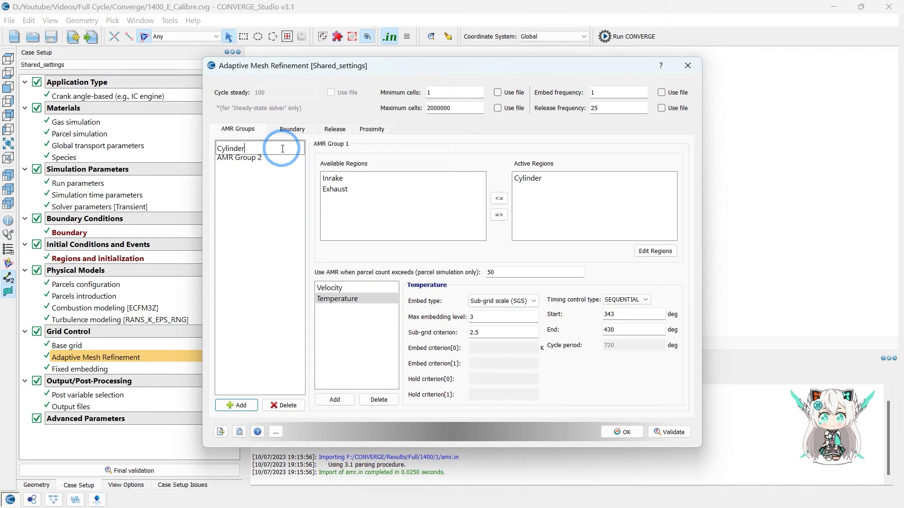
key(Return)
double_click(264, 159)
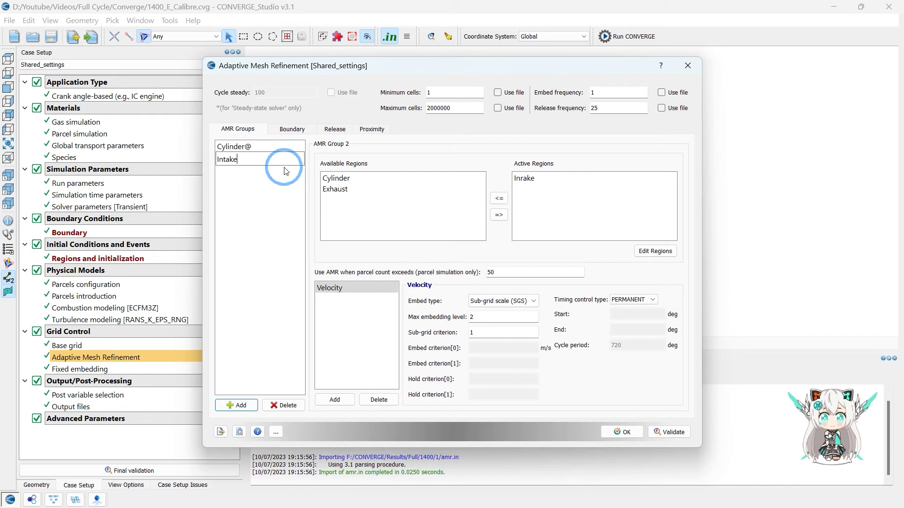
click(267, 148)
click(267, 159)
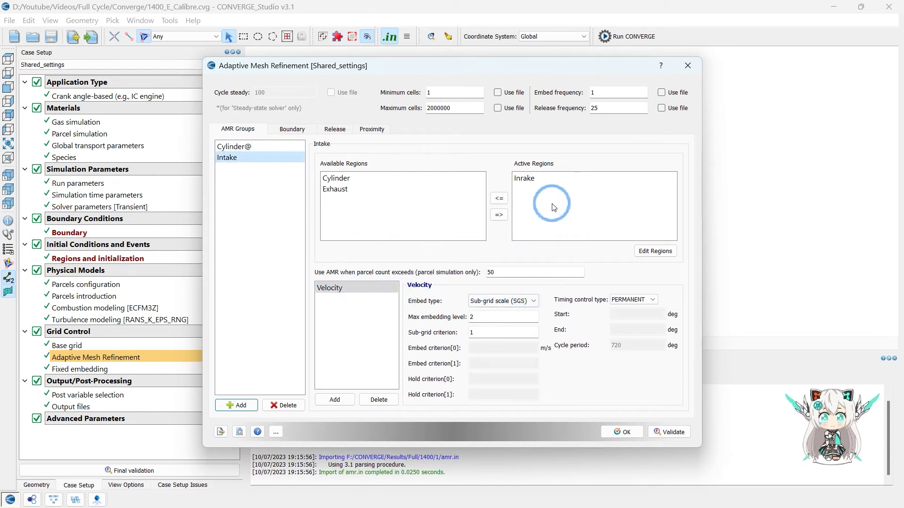
Review the Velocity and Temperature refinement criteria of the Cylinder and Intake groups and accept the Adaptive Mesh Refinement settings.
click(245, 147)
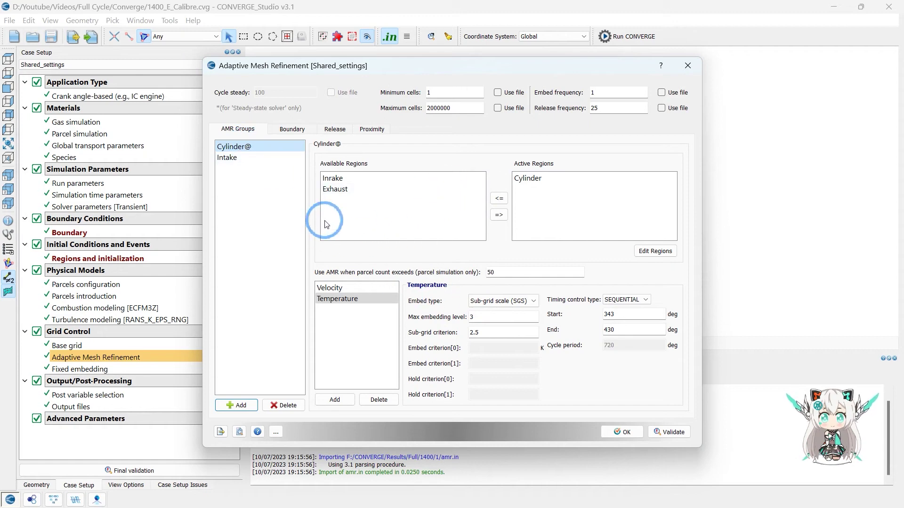
click(357, 287)
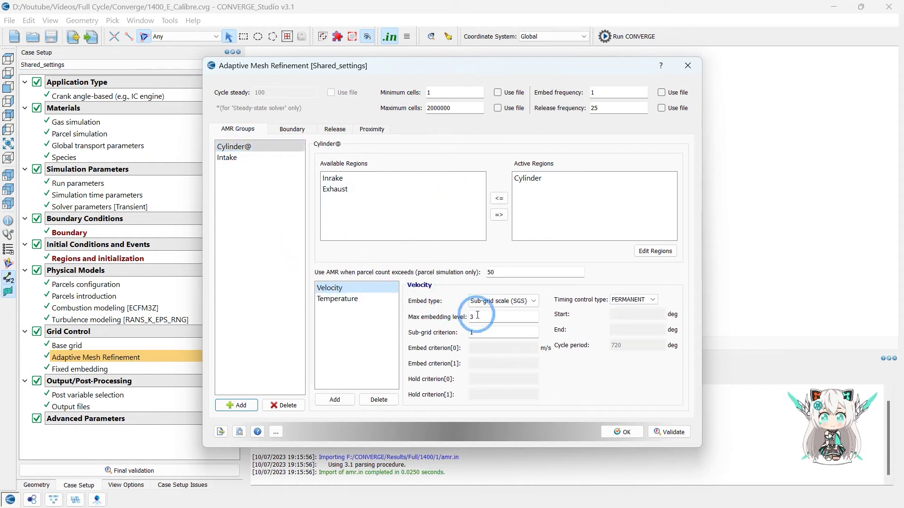
click(358, 299)
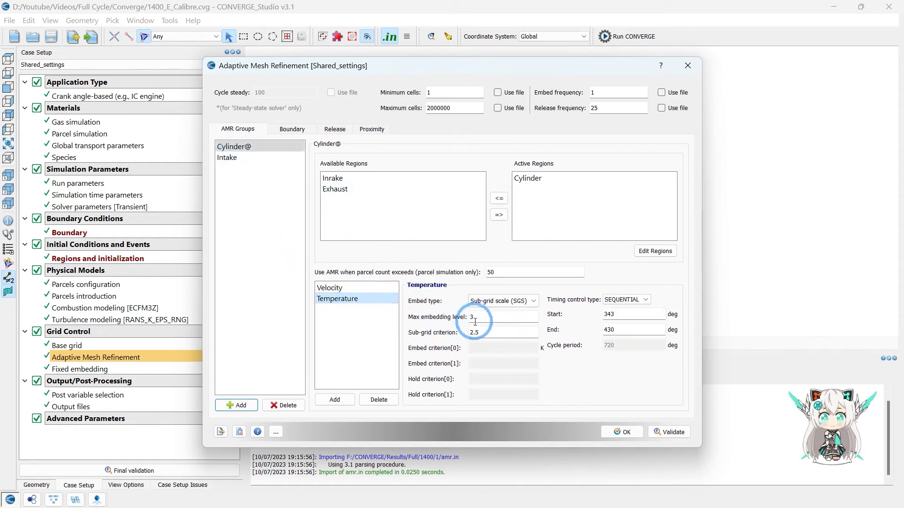
key(Tab)
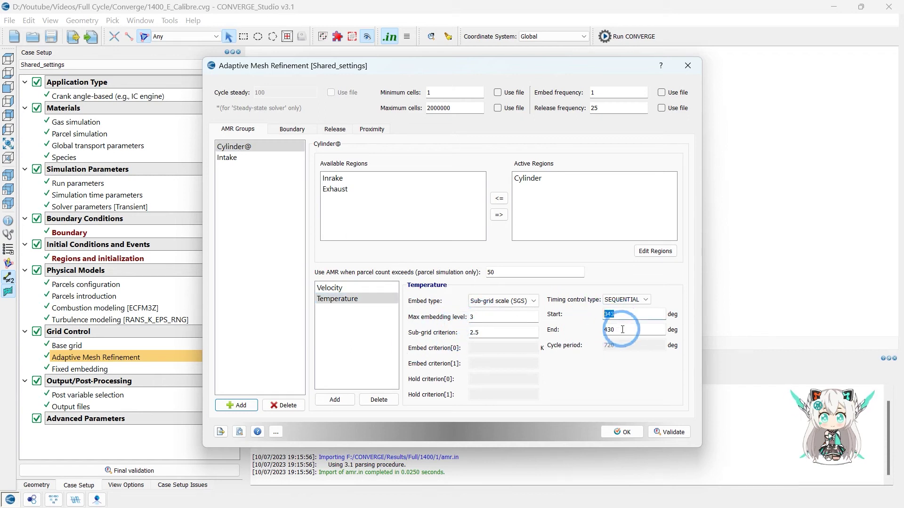
click(258, 161)
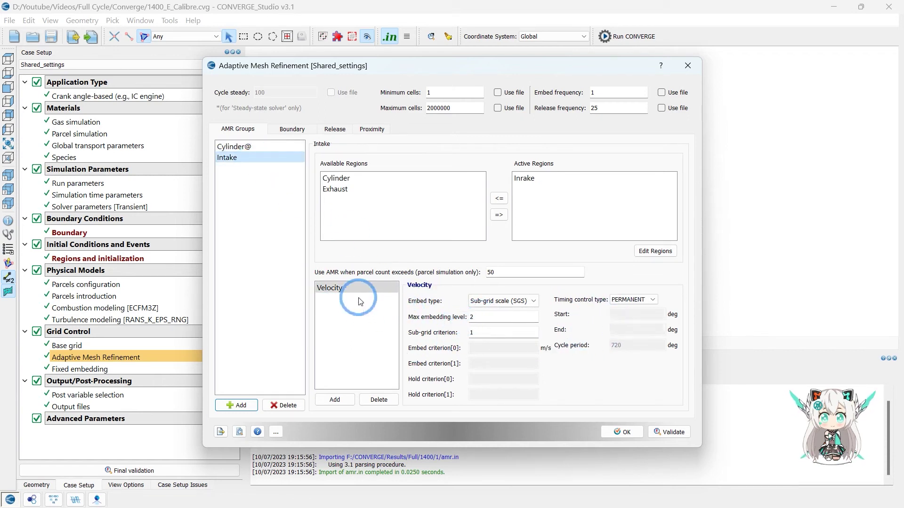
click(454, 317)
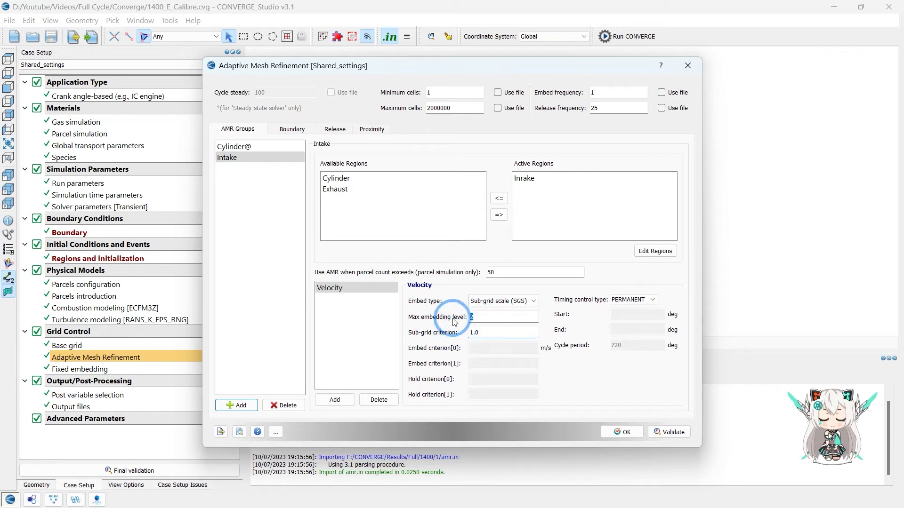
click(621, 432)
click(427, 403)
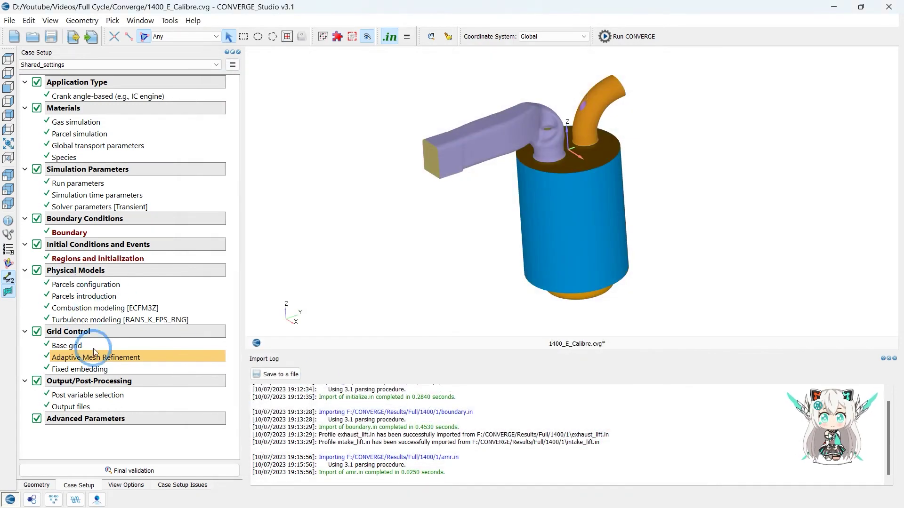
Import embedded.in from the 1400/1 results folder into the Fixed embedding settings.
double_click(80, 369)
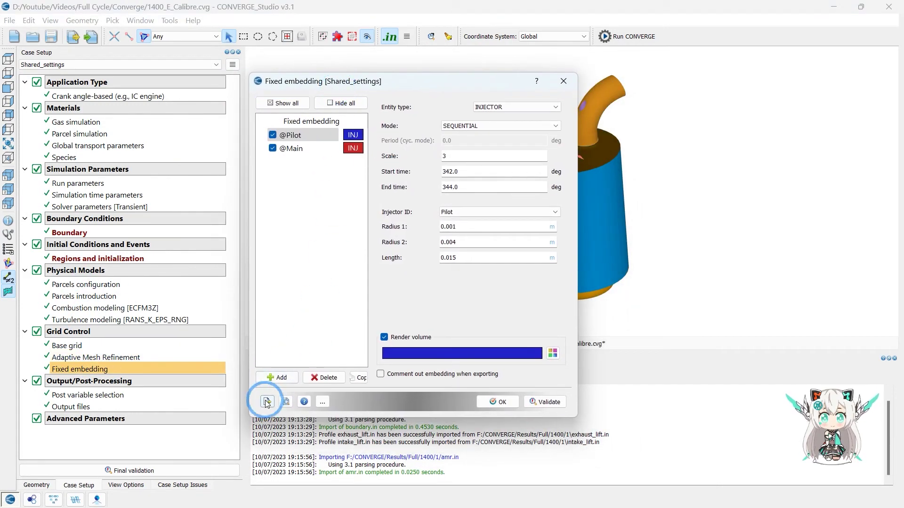
click(267, 401)
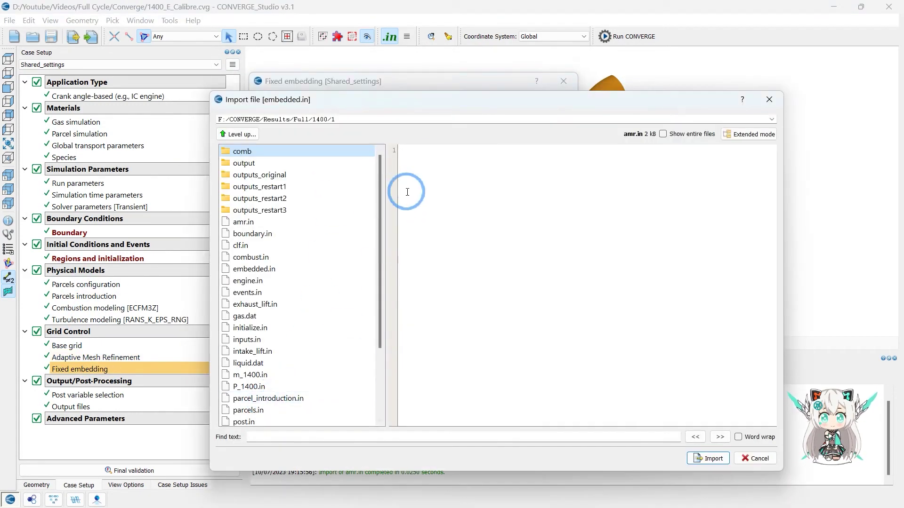
double_click(273, 271)
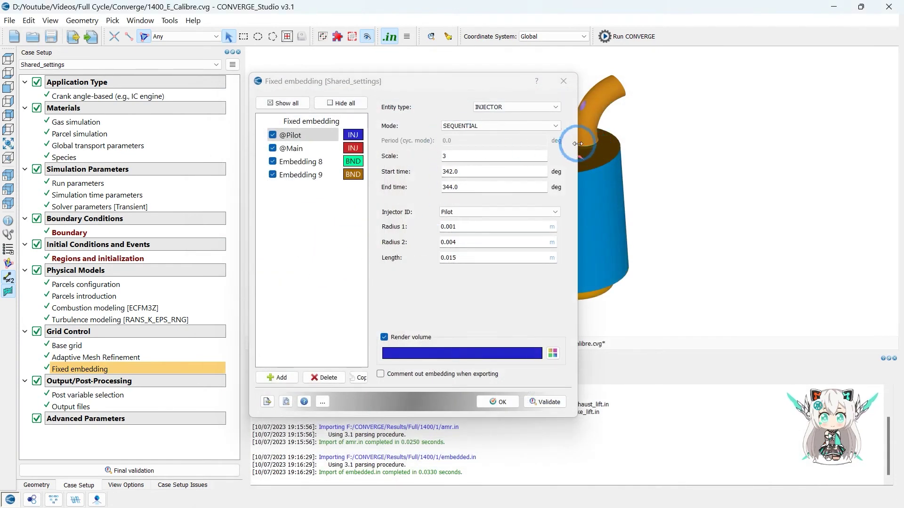
Widen the Fixed embedding window and examine the boundaries of the imported embeddings and the timing of the Pilot and Main injector embeddings.
drag(578, 144, 696, 149)
drag(476, 81, 293, 87)
click(149, 169)
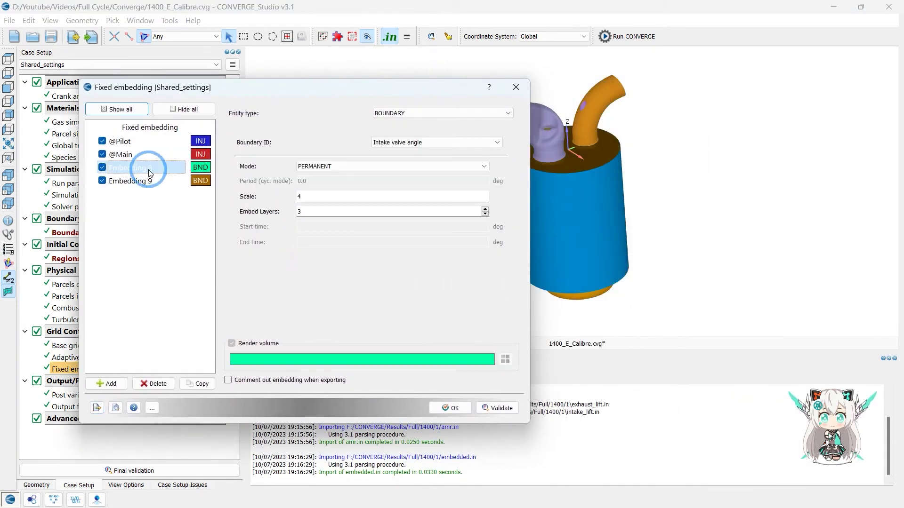
click(404, 142)
click(387, 144)
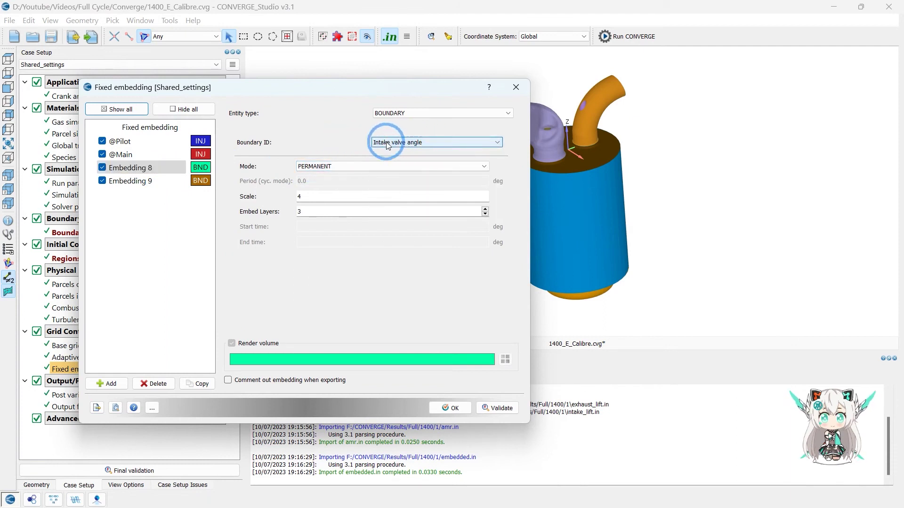
click(154, 182)
click(127, 142)
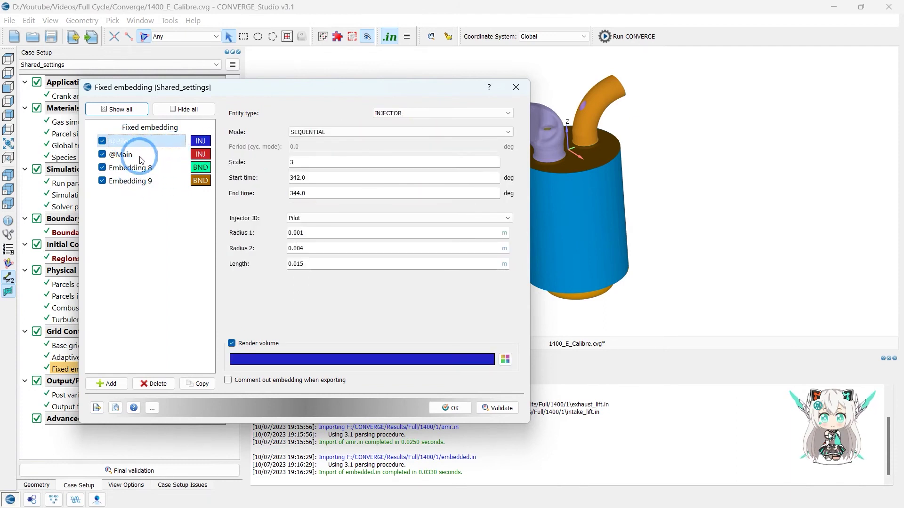
drag(329, 178, 279, 179)
click(141, 153)
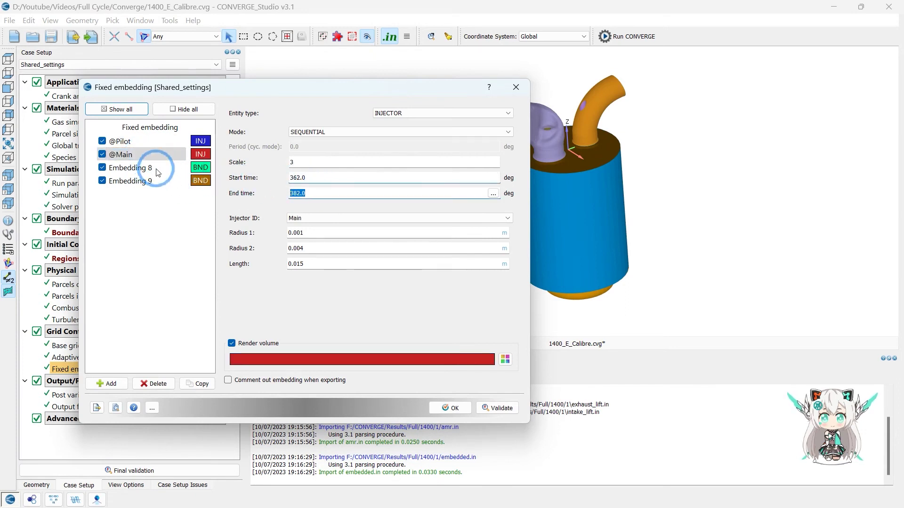
click(153, 170)
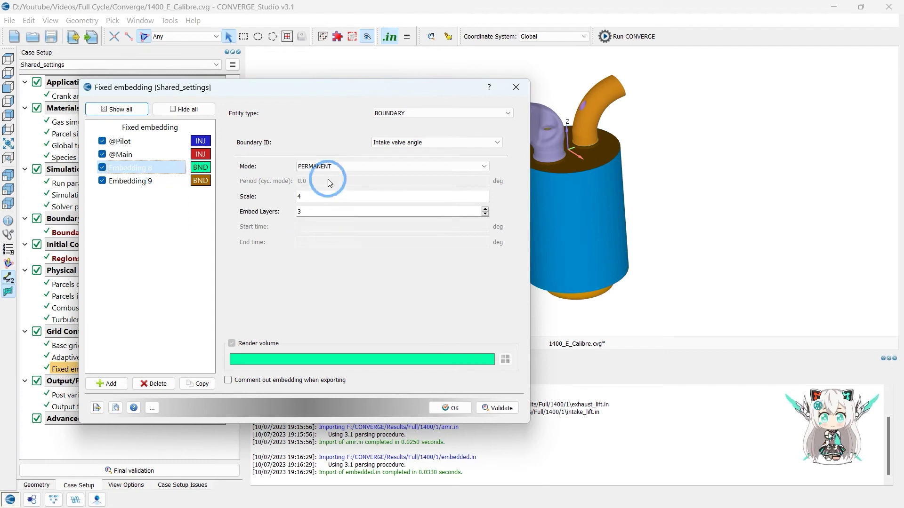
Choose BOUNDARY as the entity type and Intake valve angle as the boundary for Embedding 8, checking its embed layers.
drag(299, 87, 326, 106)
click(291, 150)
click(439, 158)
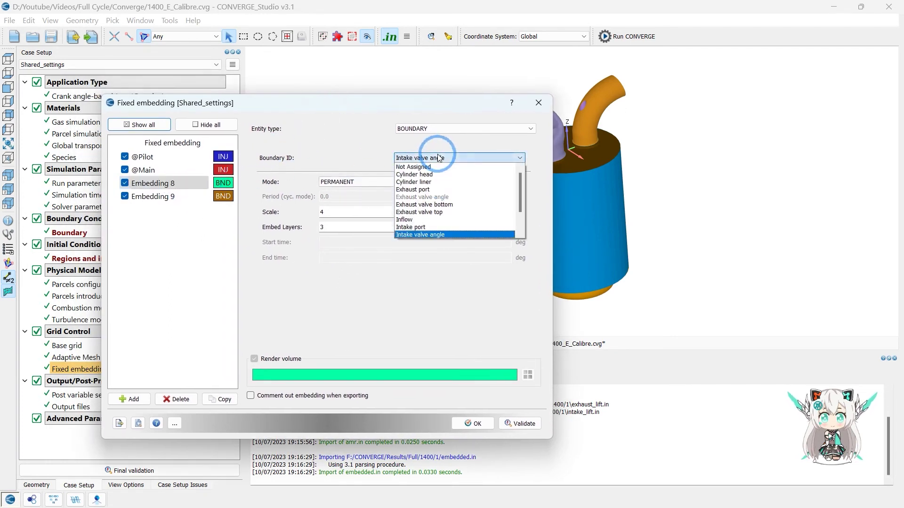
click(429, 126)
click(421, 128)
click(431, 137)
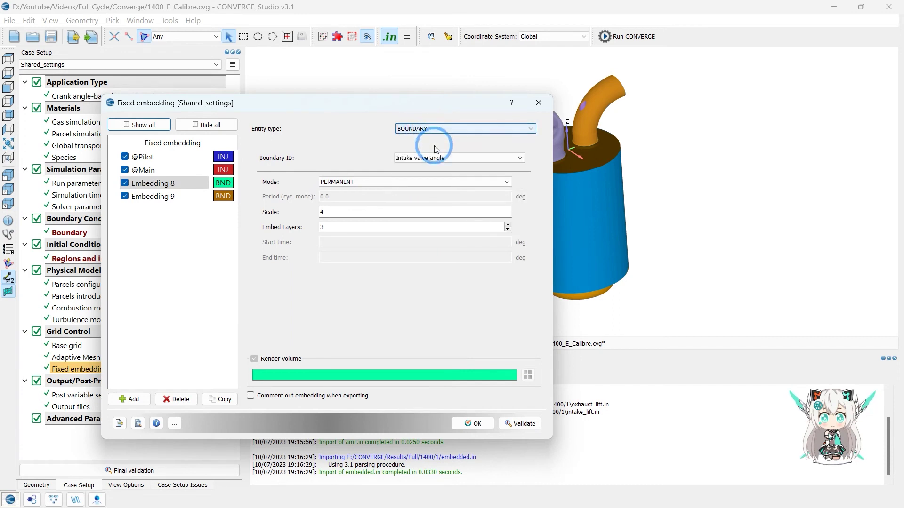
click(433, 158)
click(419, 235)
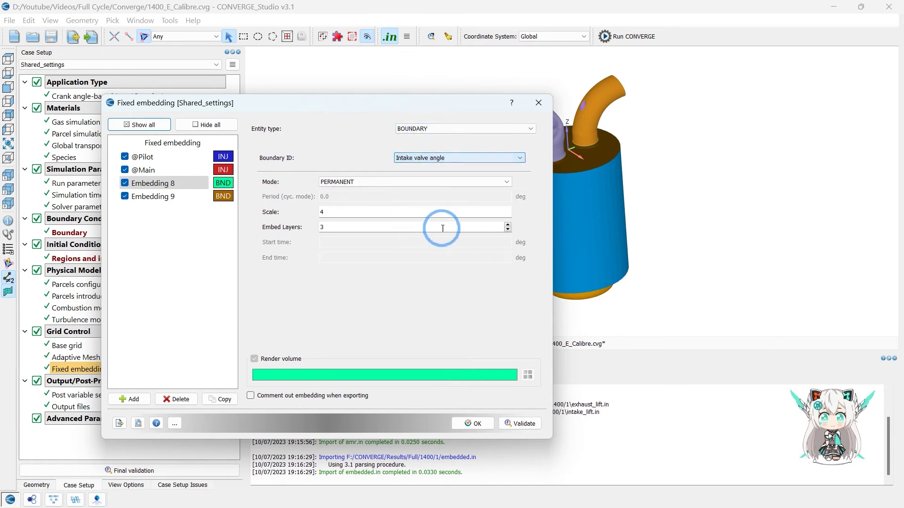
double_click(323, 227)
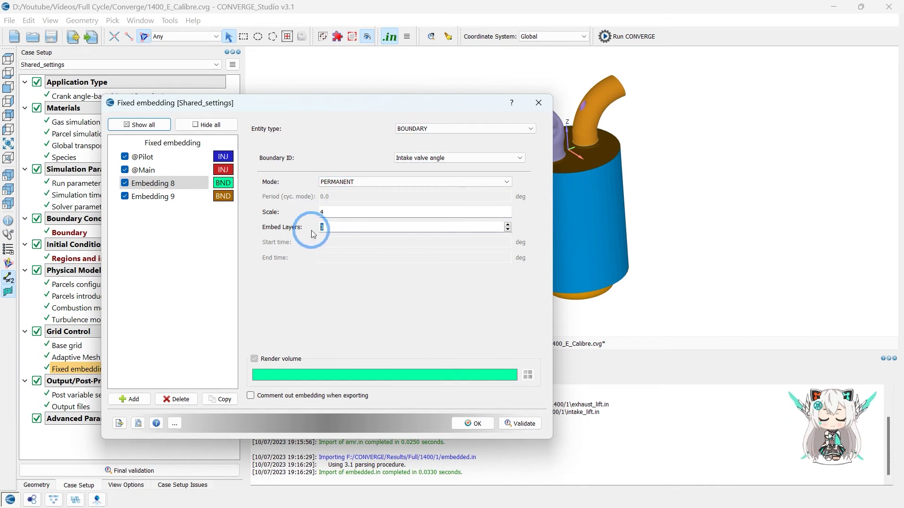
Compare the boundary, scale and embed layers of Embedding 8 and Embedding 9, and accept the Fixed embedding settings.
click(178, 206)
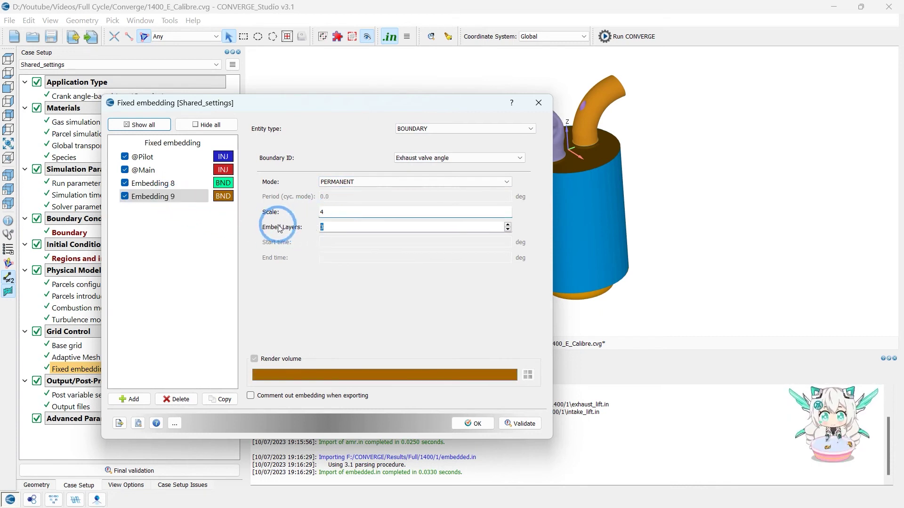
click(158, 185)
click(161, 193)
click(162, 186)
click(169, 198)
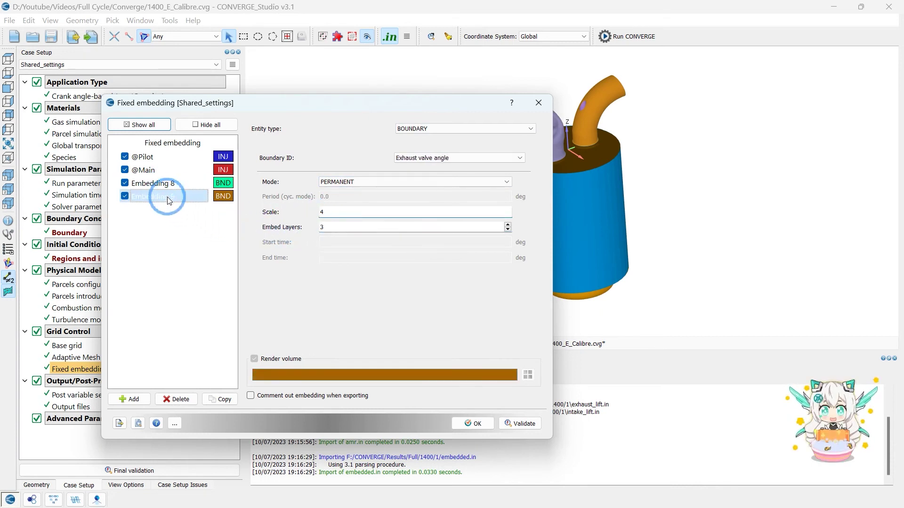
click(169, 187)
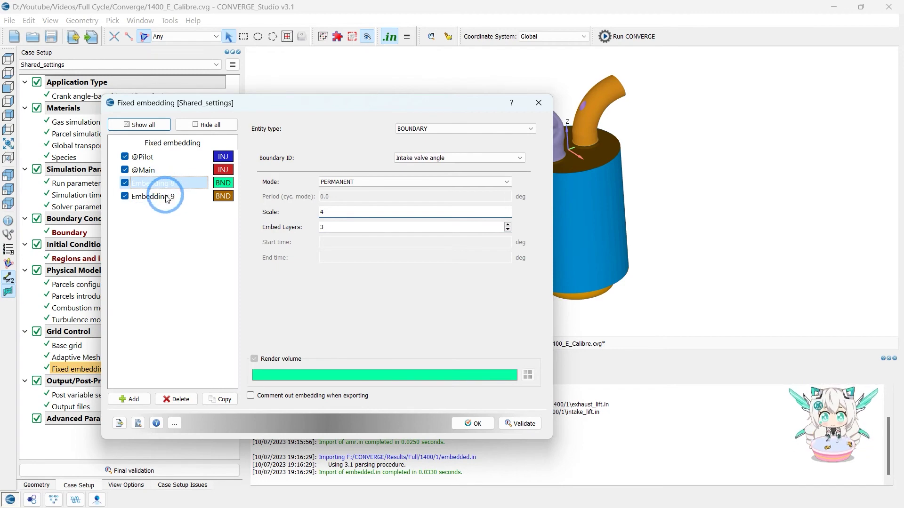
click(167, 198)
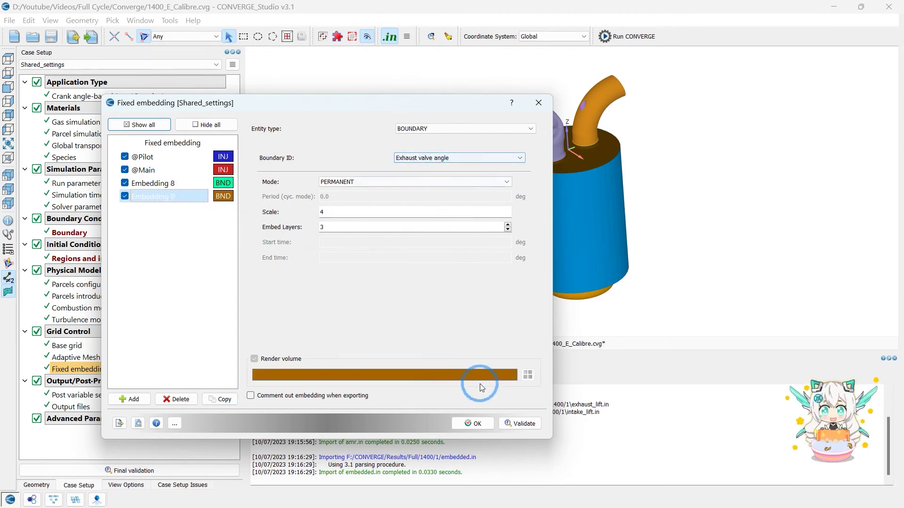
click(473, 423)
Isolate the Intake valve top, Intake valve angle and Intake valve bottom boundaries and examine the angle band on the intake valve.
click(125, 485)
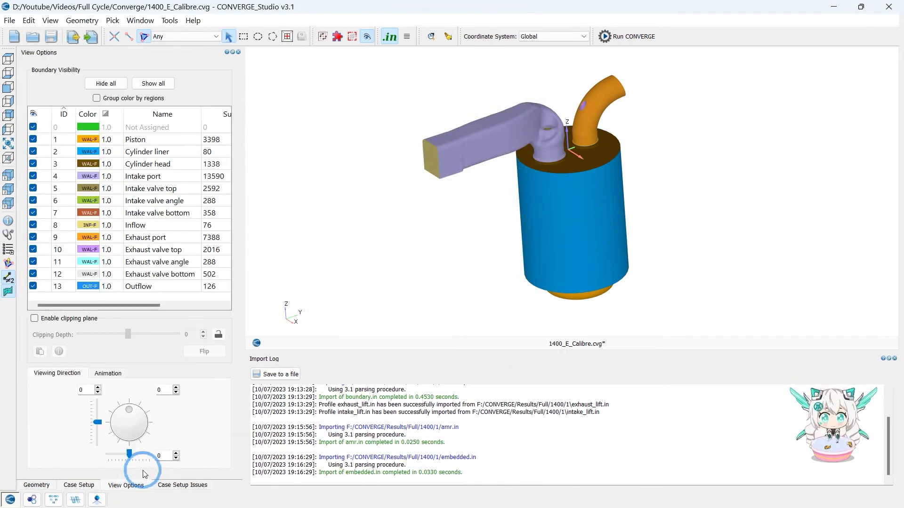
click(106, 83)
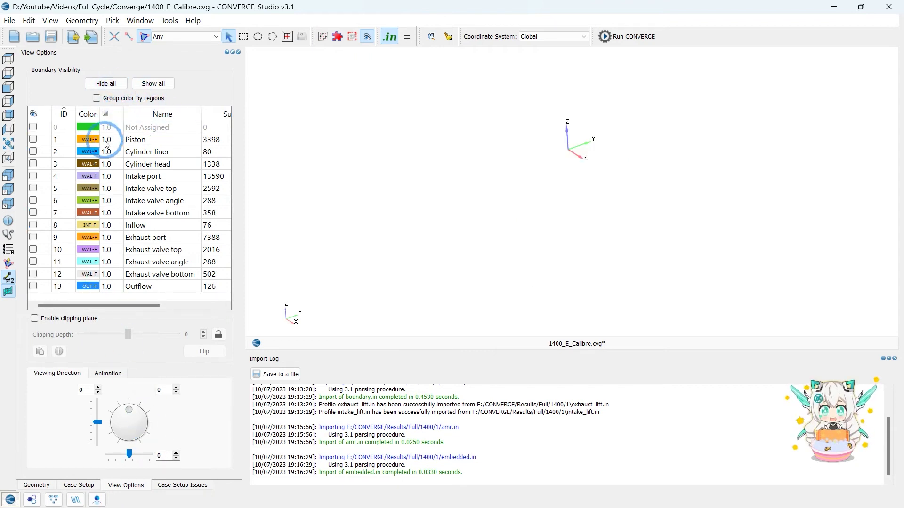
click(33, 201)
click(33, 188)
click(33, 176)
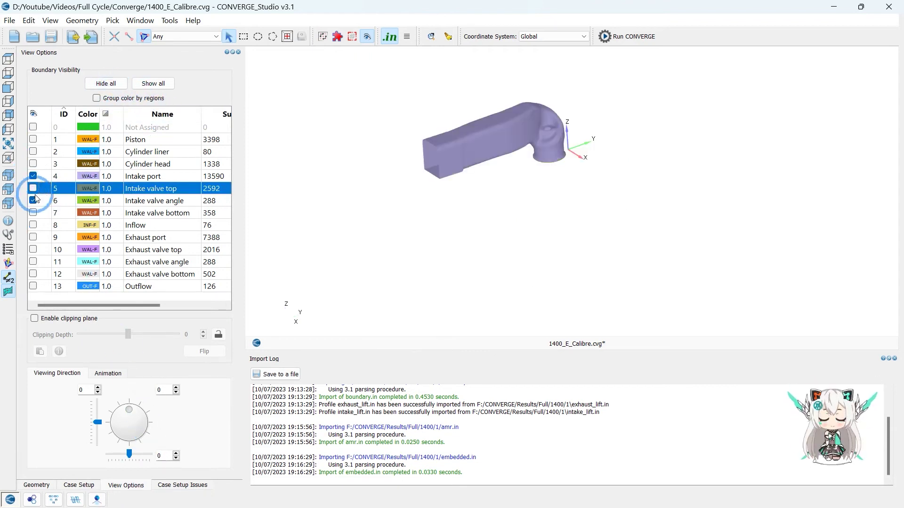
click(32, 177)
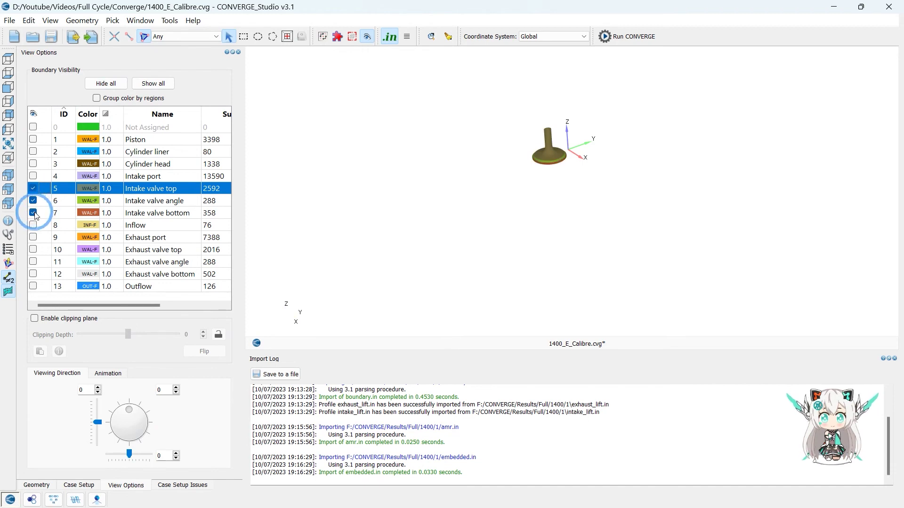
drag(554, 141, 556, 144)
scroll(560, 254, up, 5)
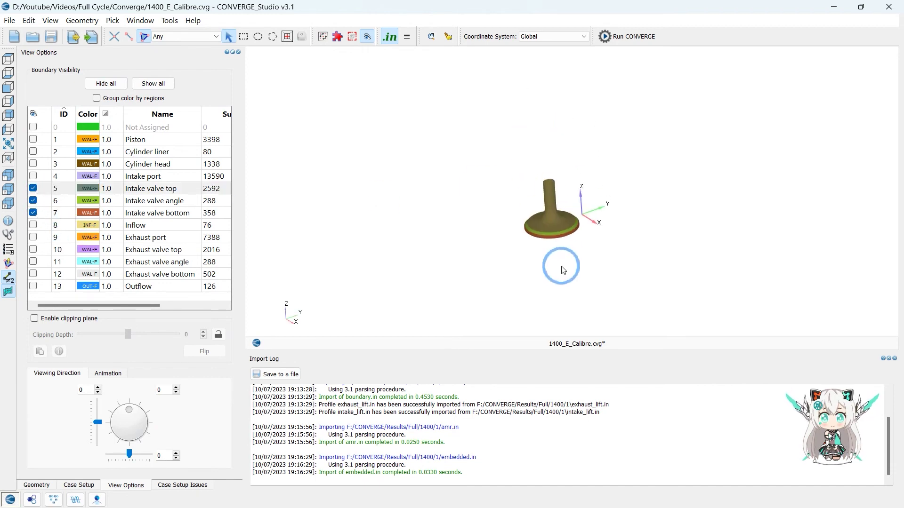
scroll(570, 233, up, 5)
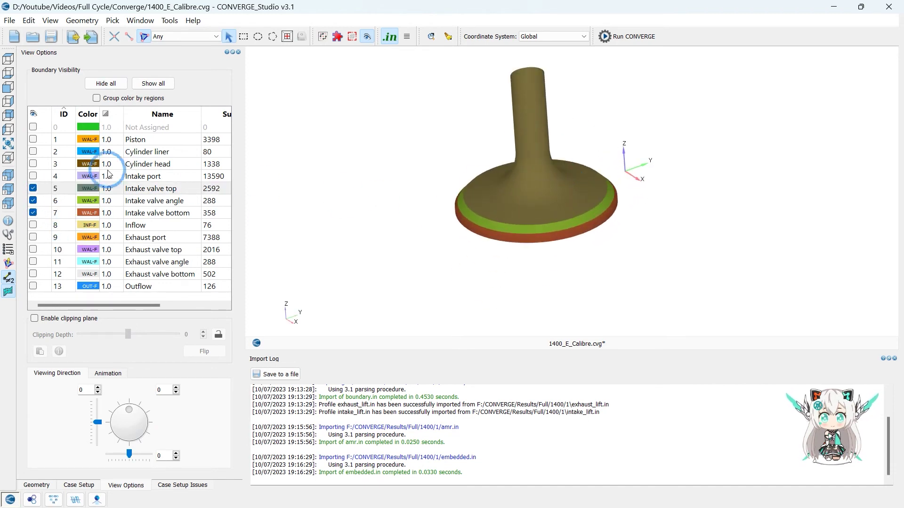
click(35, 204)
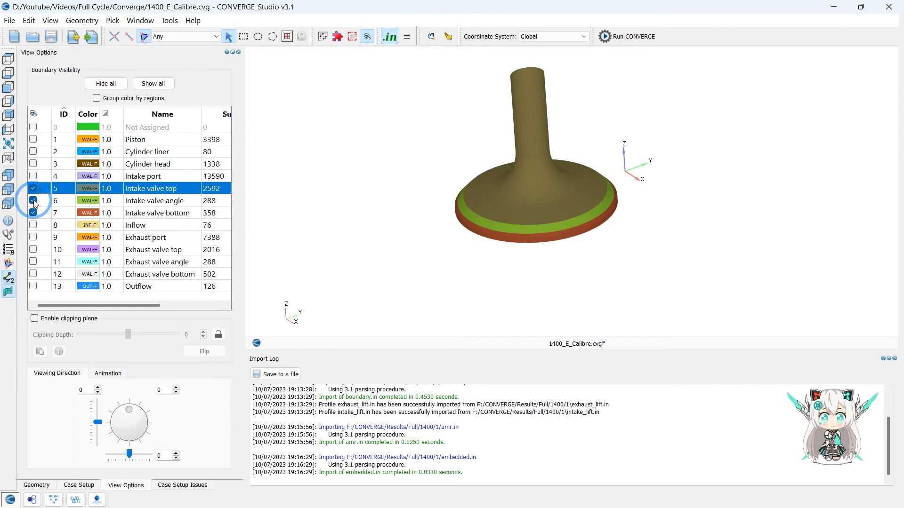
scroll(548, 202, down, 3)
click(109, 251)
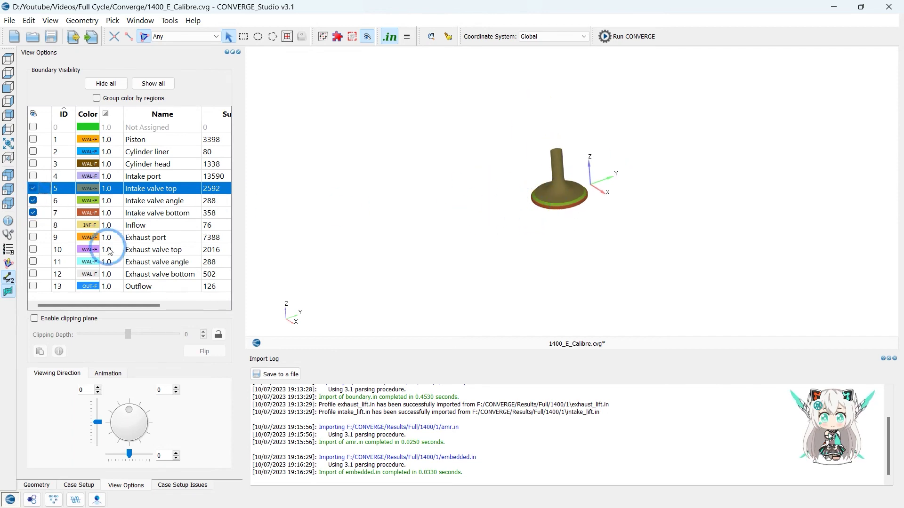
Show all boundaries of the engine geometry again and close the Import Log.
click(36, 485)
click(78, 485)
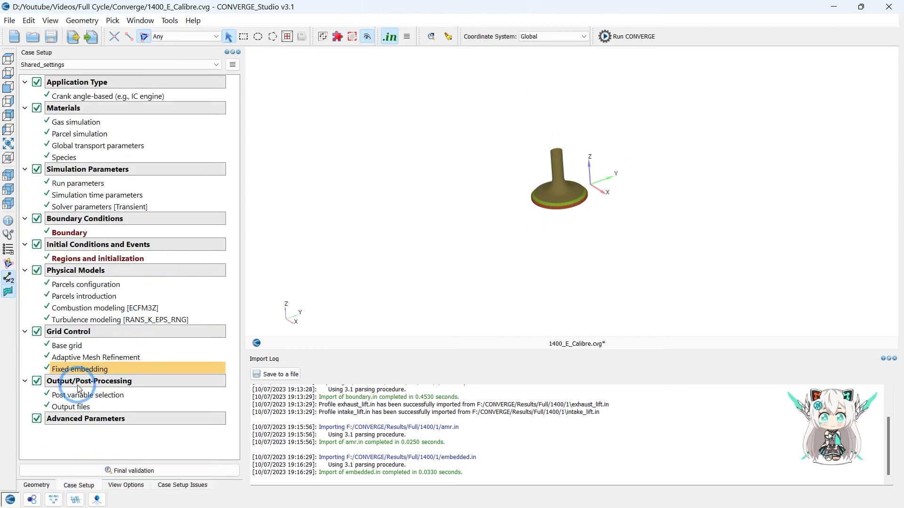
double_click(71, 406)
click(599, 136)
click(126, 485)
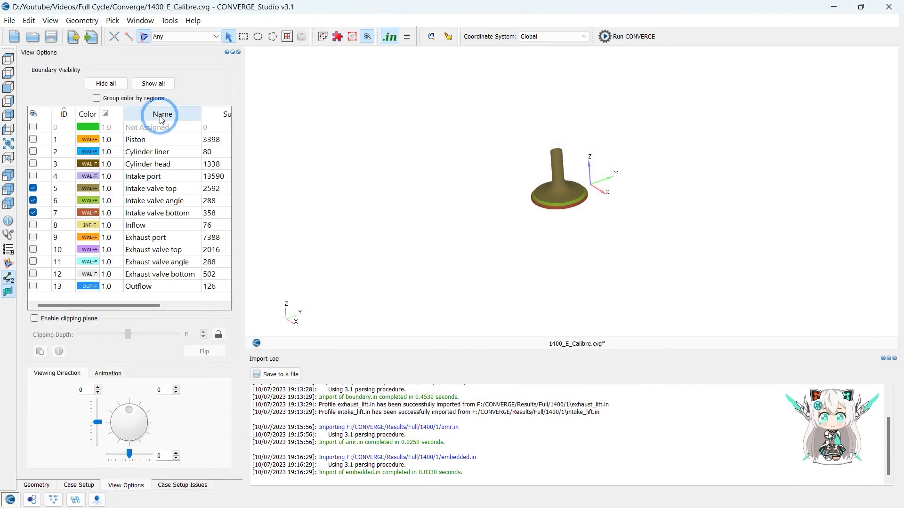
click(153, 83)
click(893, 358)
scroll(614, 240, up, 2)
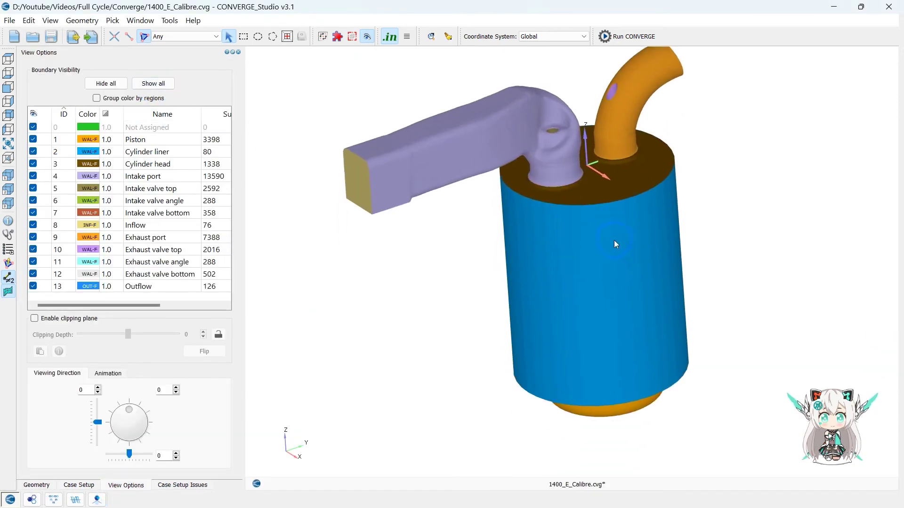
scroll(613, 240, down, 1)
Open the Output files settings and check the output generation options, including the heat transfer output choices.
click(36, 485)
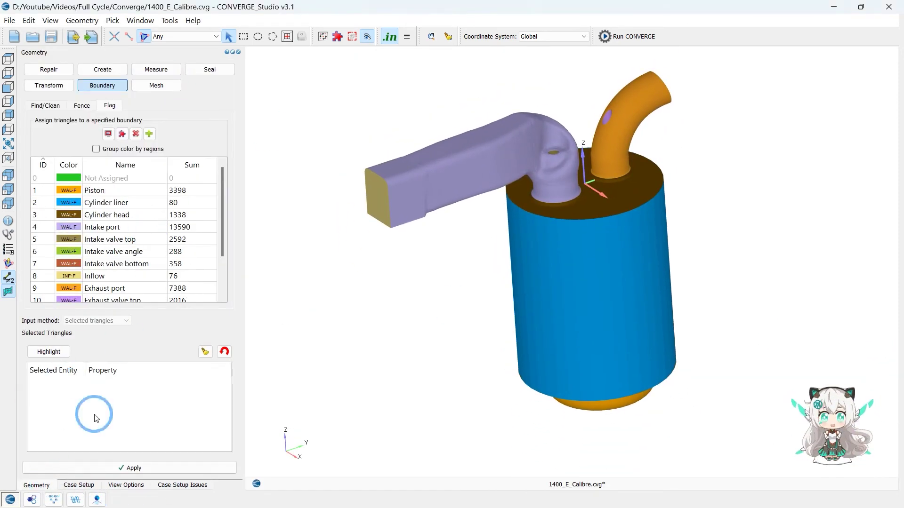
click(78, 485)
double_click(70, 406)
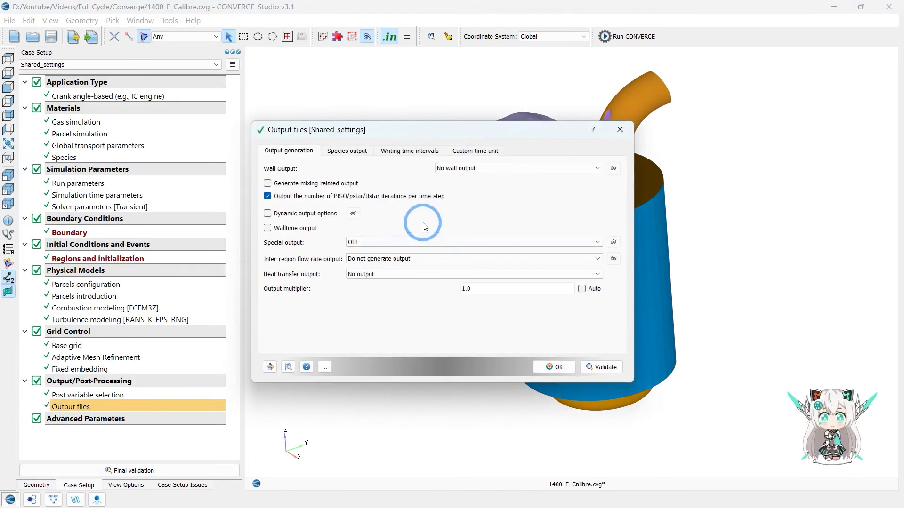
drag(405, 131, 349, 165)
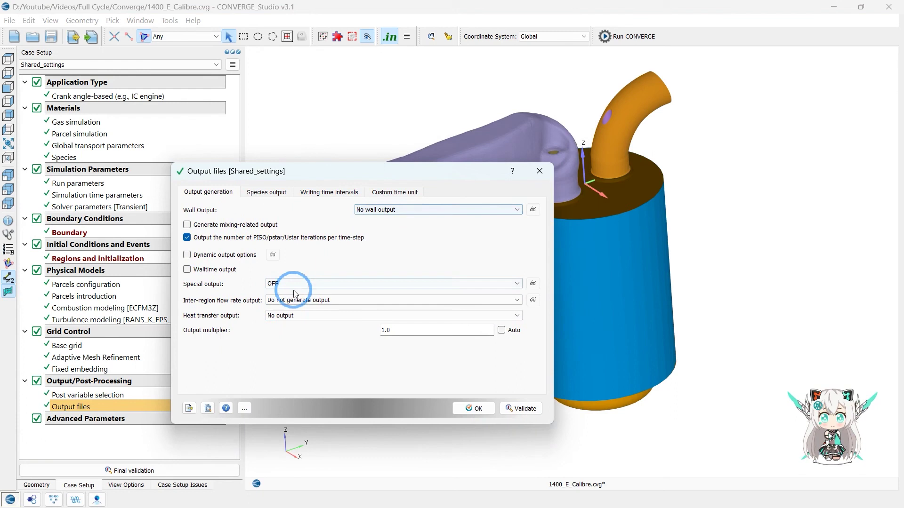
click(275, 315)
click(292, 318)
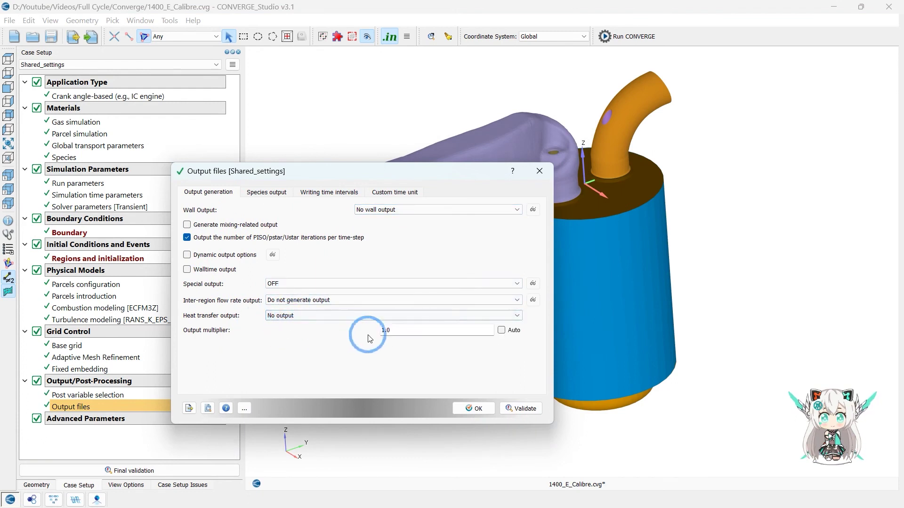
Set the 3D output writing interval to 3 deg, the restart output interval to 50 deg and the maximum number of saved restart files to 5.
click(267, 194)
click(309, 195)
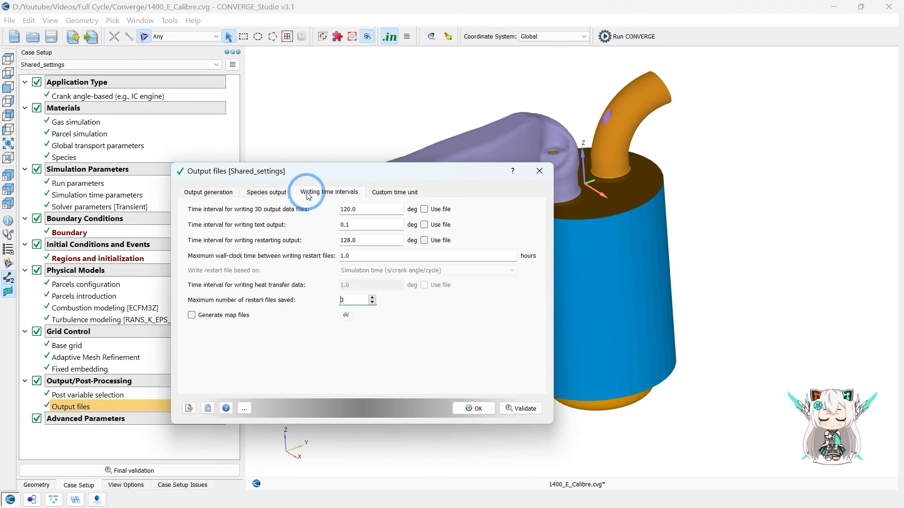
click(351, 250)
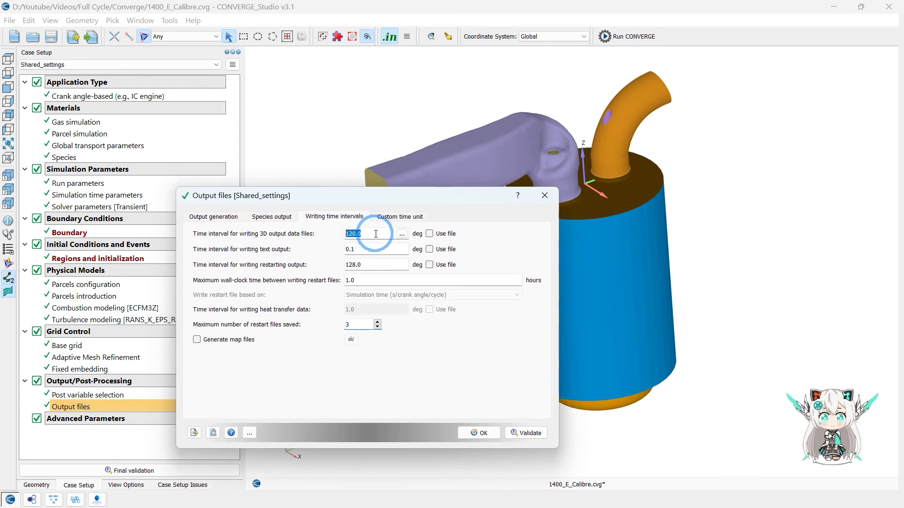
text(3)
click(358, 249)
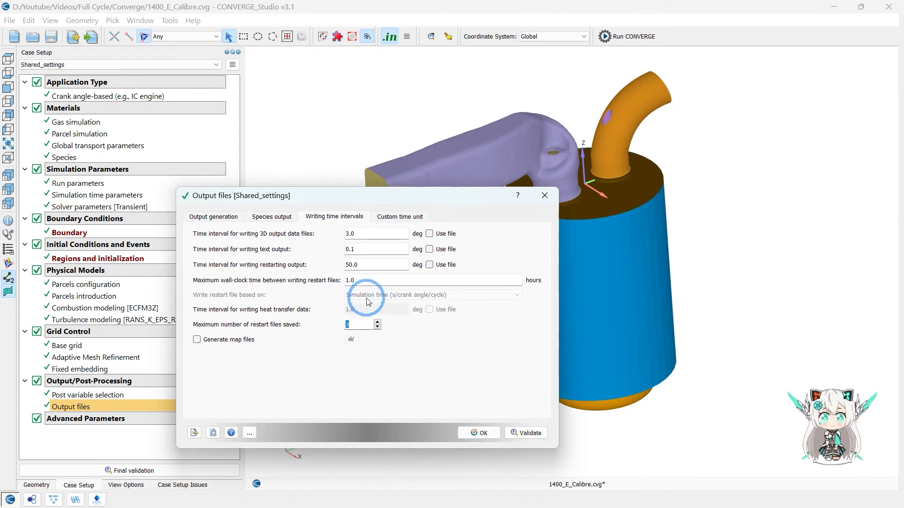
key(Tab)
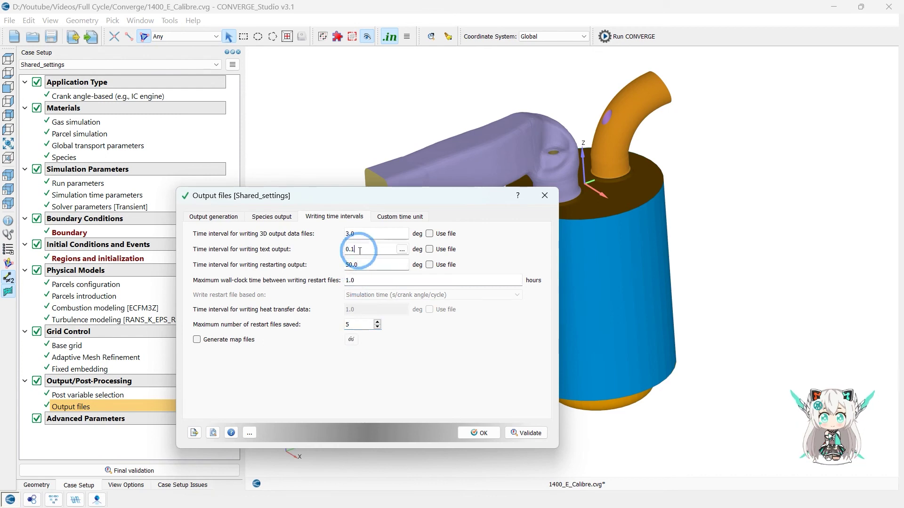
Review the custom time unit, species output and output generation settings, and accept the Output files settings.
click(401, 217)
click(331, 216)
click(264, 217)
click(251, 221)
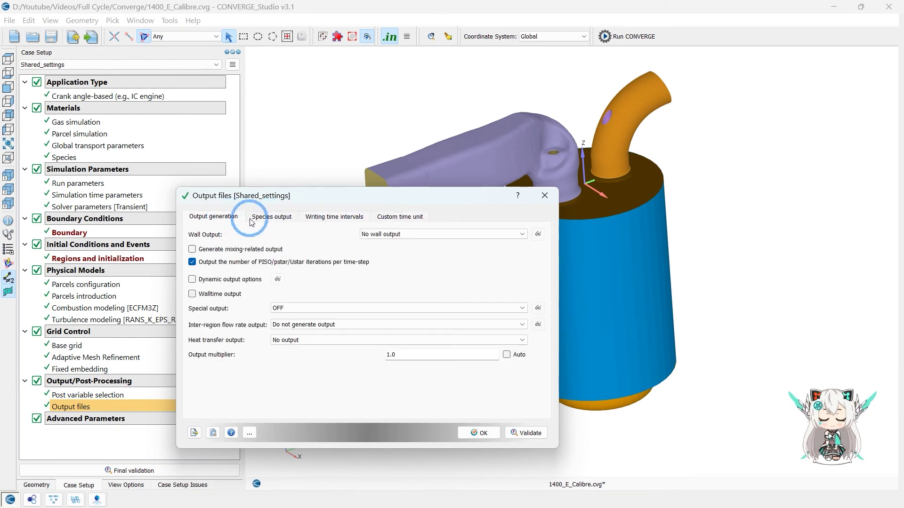
click(334, 217)
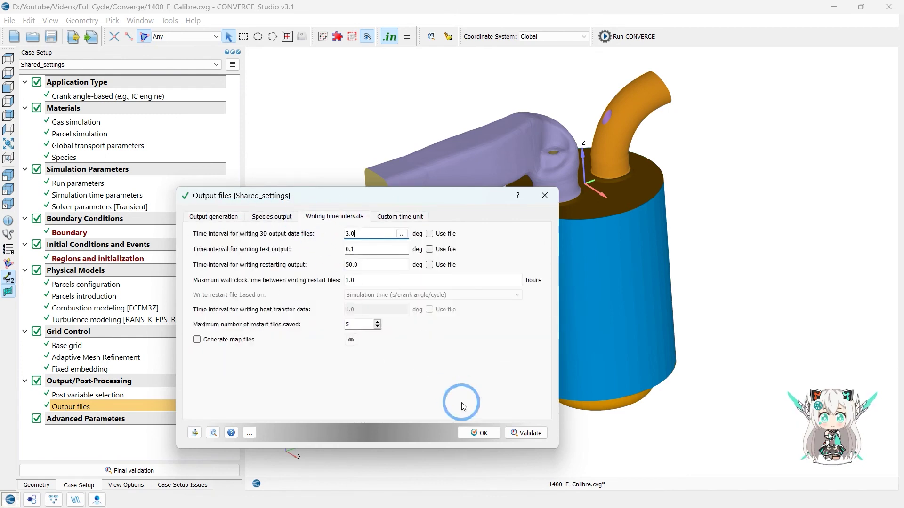
click(479, 432)
Review the typical, combustion, species, boundary and soot cell variables in Post variable selection and accept the dialog.
click(118, 395)
scroll(329, 244, down, 7)
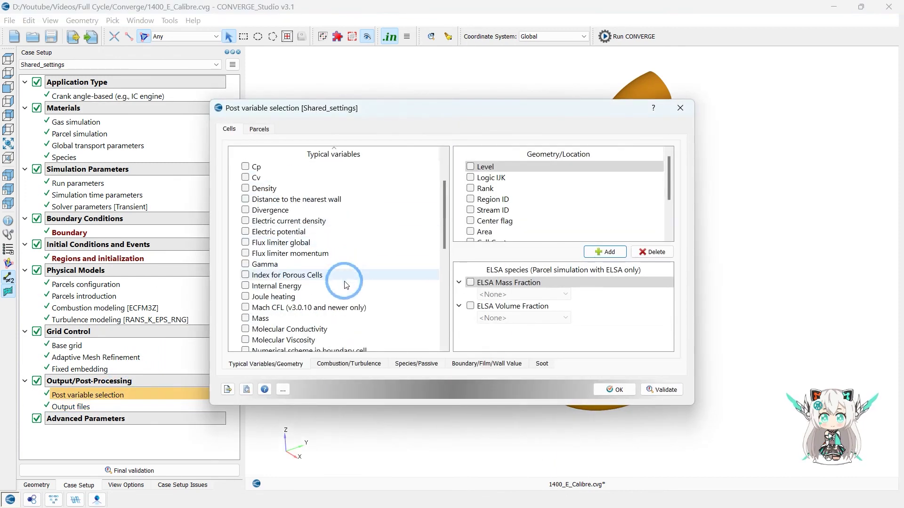
scroll(309, 298, down, 10)
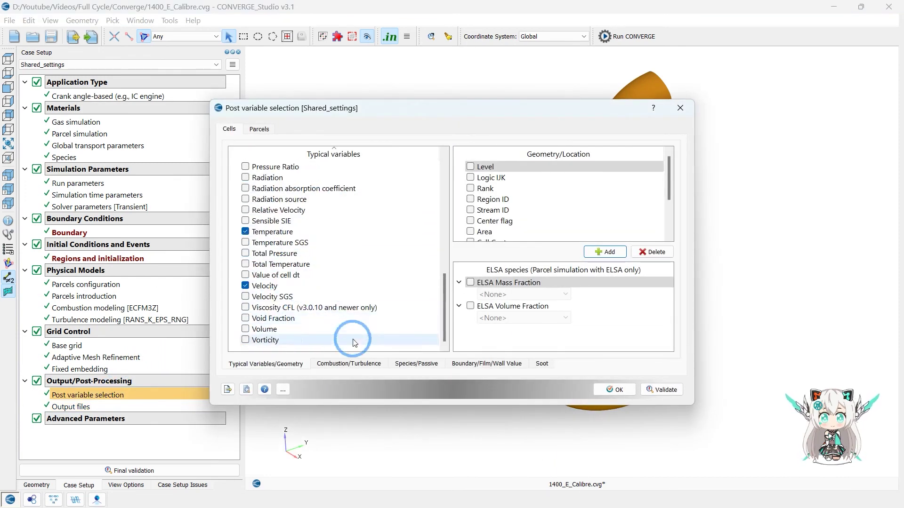
click(352, 364)
click(407, 366)
click(470, 364)
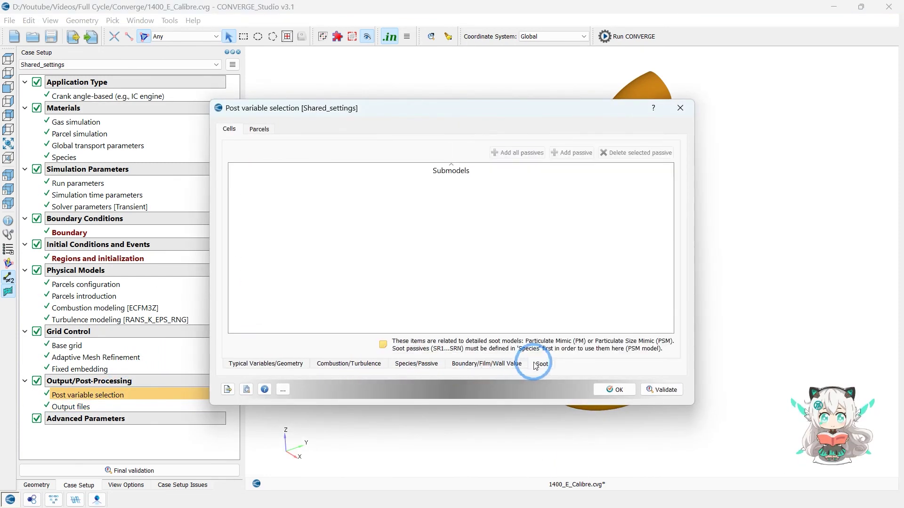
click(280, 364)
click(612, 397)
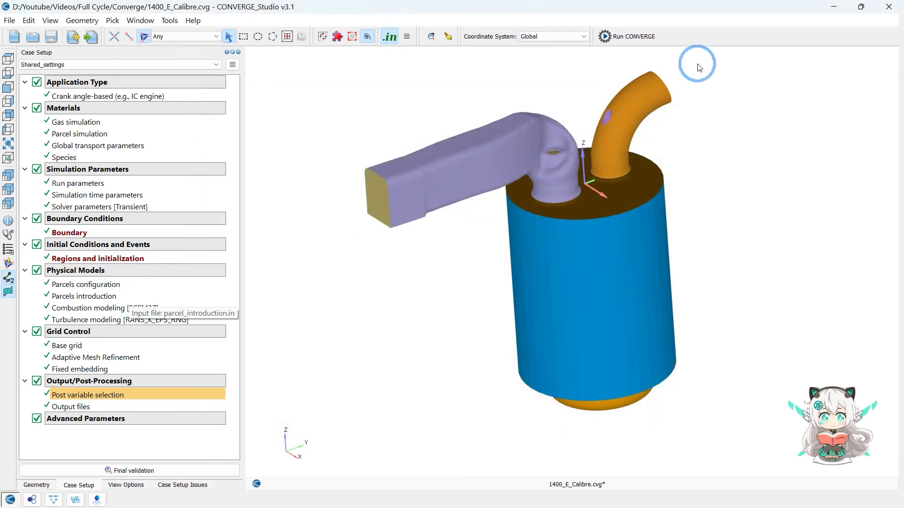
Validate the case setup, check the input files listed for export to F:/CONVERGE/Results/Full/1400/1, and close the export dialog without exporting.
click(650, 36)
click(688, 44)
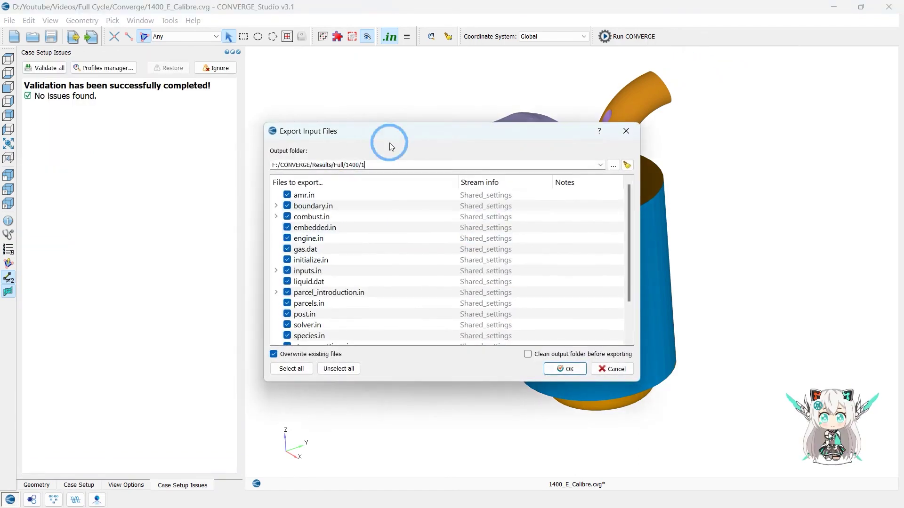
click(625, 131)
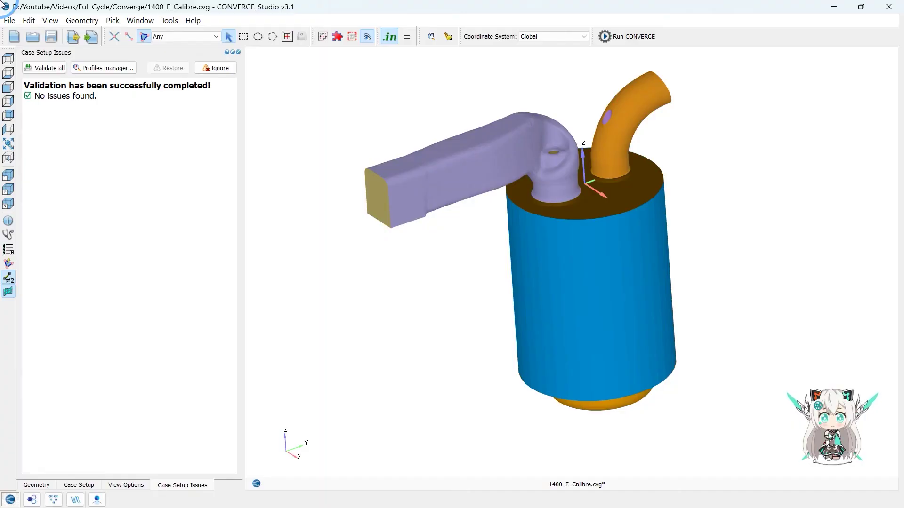
Switch to Tecplot 360 and open the Load Data dialog.
key(super+Tab)
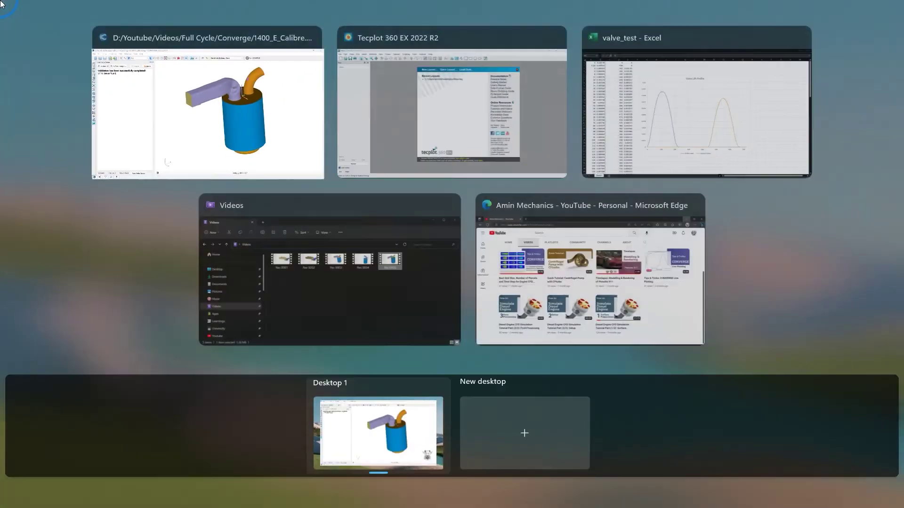
click(478, 131)
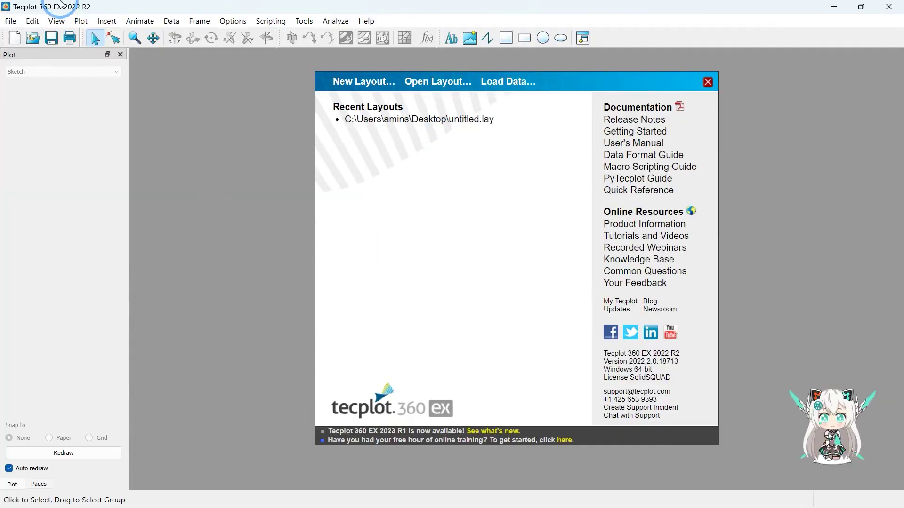
click(11, 21)
click(25, 107)
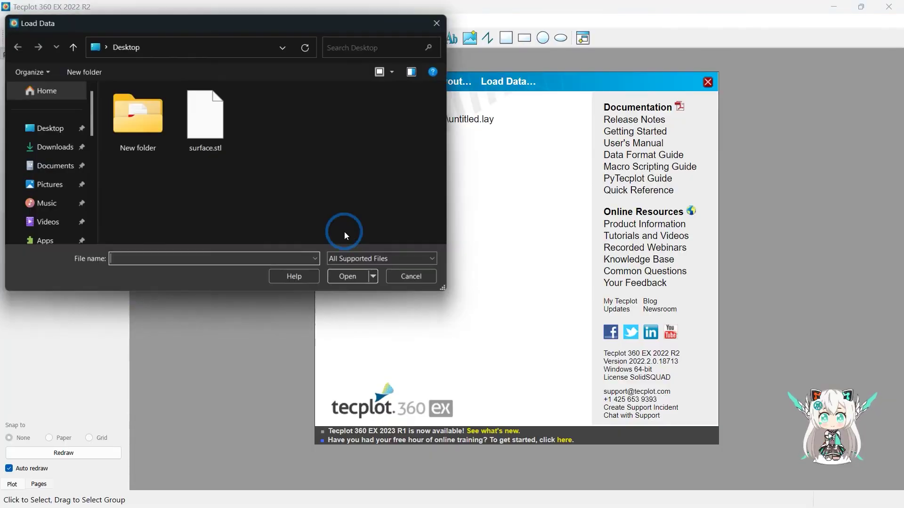
drag(174, 18, 226, 70)
scroll(113, 260, down, 3)
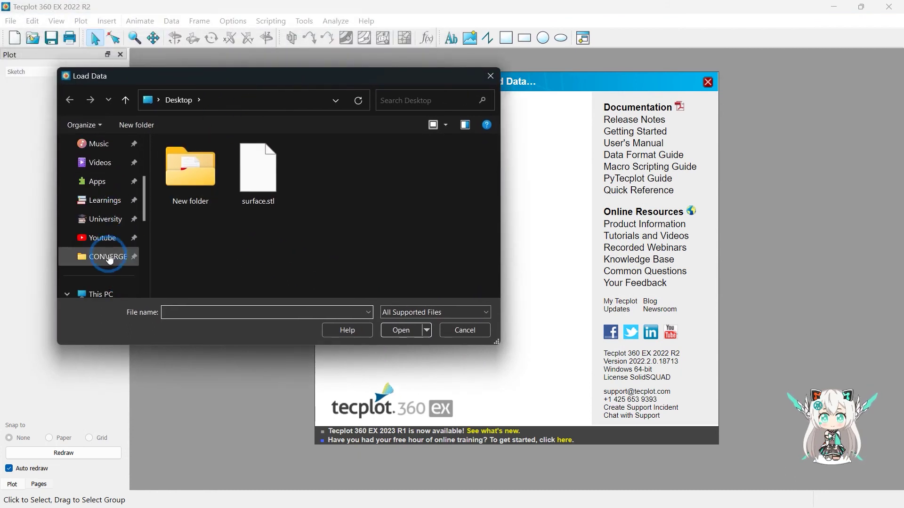
Load all the post .h5 result files from the CONVERGE/Results/Full/1400/1/output folder.
click(108, 257)
double_click(198, 221)
double_click(193, 196)
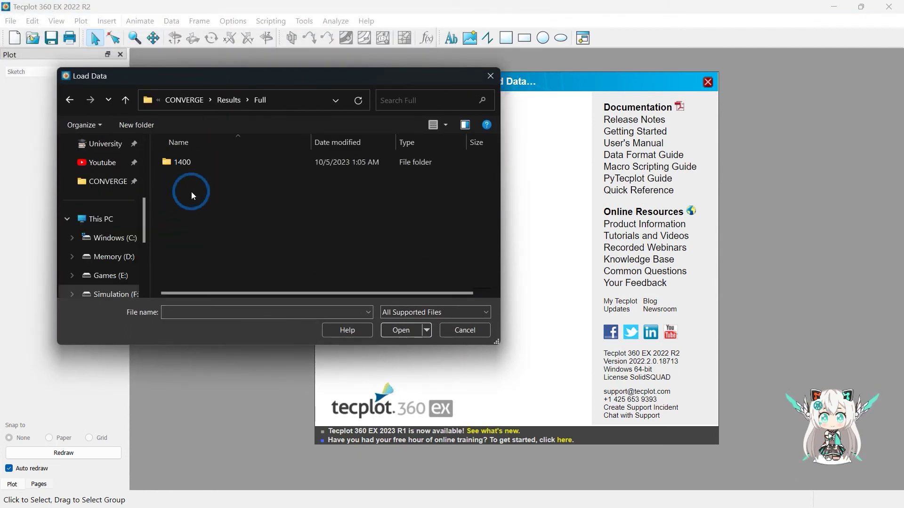
double_click(190, 165)
double_click(194, 164)
double_click(198, 196)
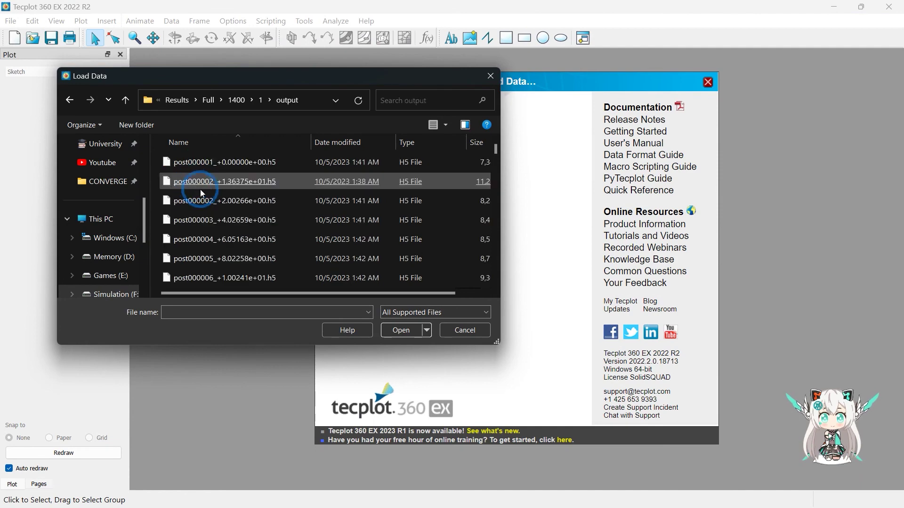
click(302, 236)
key(ctrl+a)
click(399, 329)
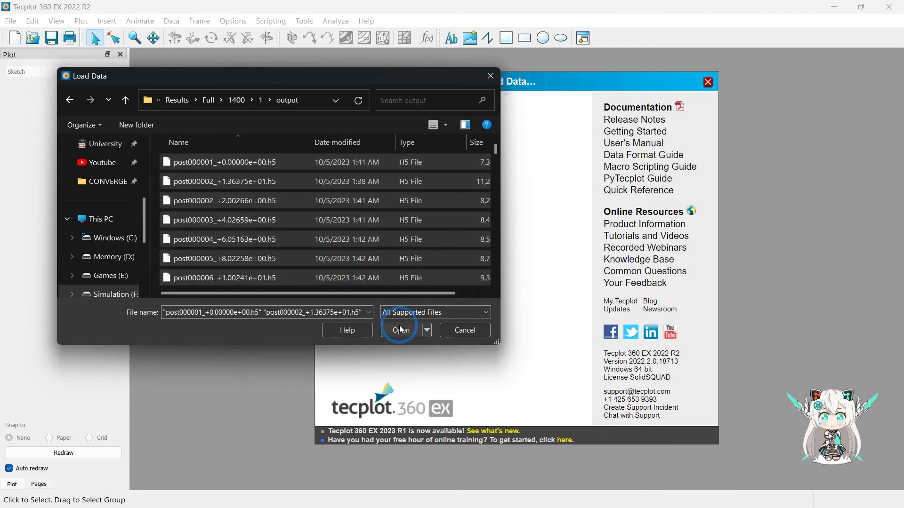
click(408, 292)
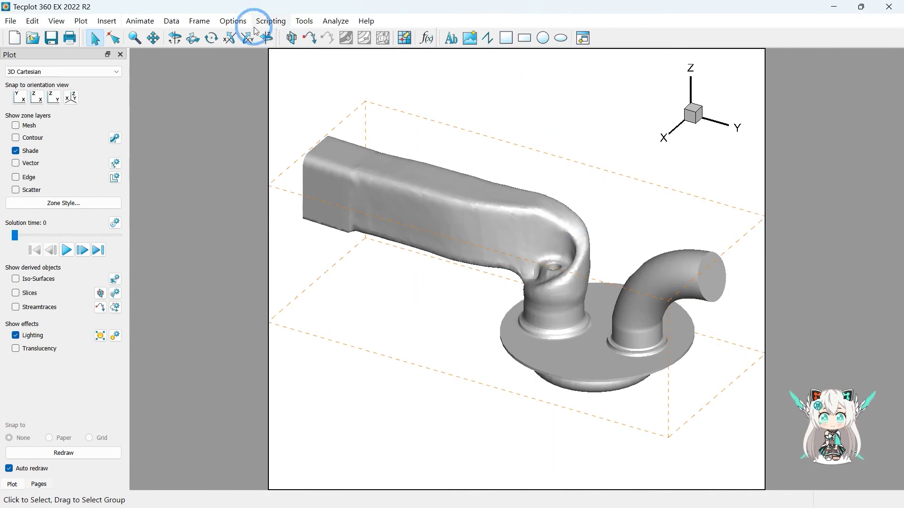
Hide the active frame's border and delete the 3D orientation axis from the plot.
click(237, 21)
click(241, 59)
click(202, 24)
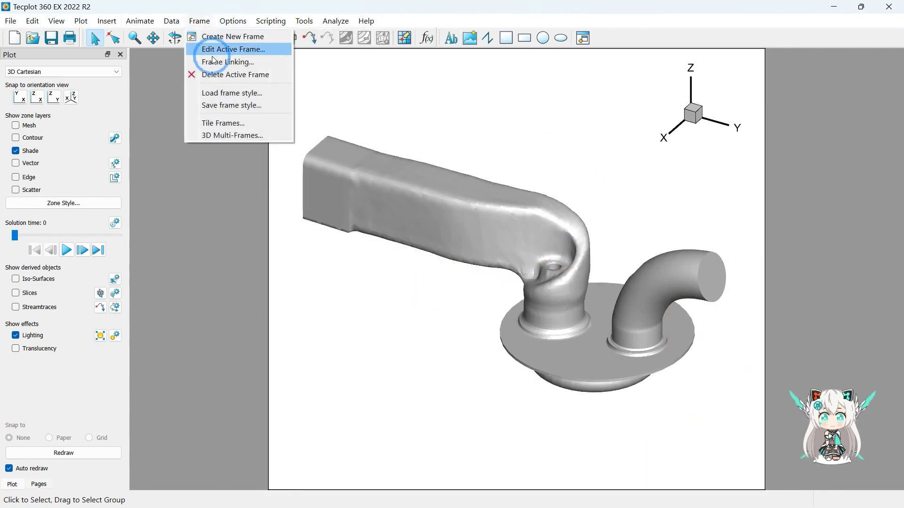
click(215, 50)
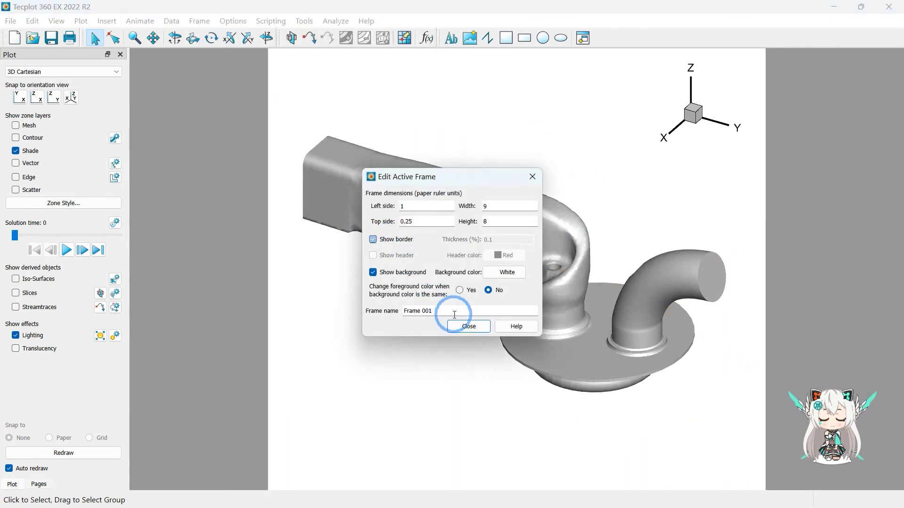
click(468, 326)
click(692, 141)
key(Delete)
key(Return)
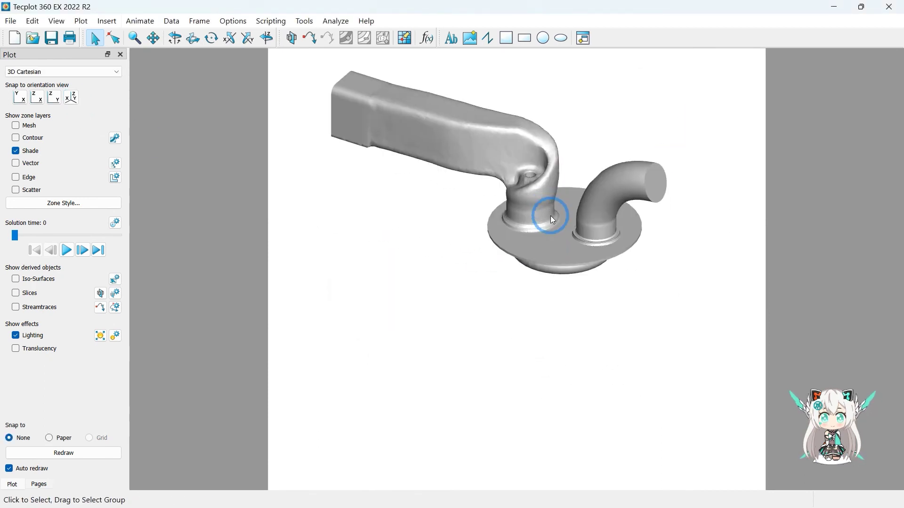
Show slices and make the cylinder, exhaust port and intake port surfaces translucent so that the slice shows through.
click(31, 294)
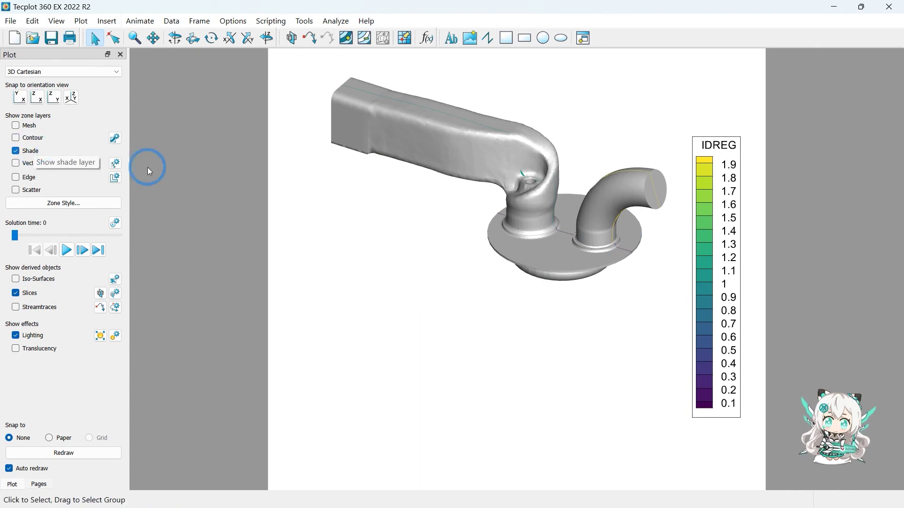
click(531, 240)
click(675, 238)
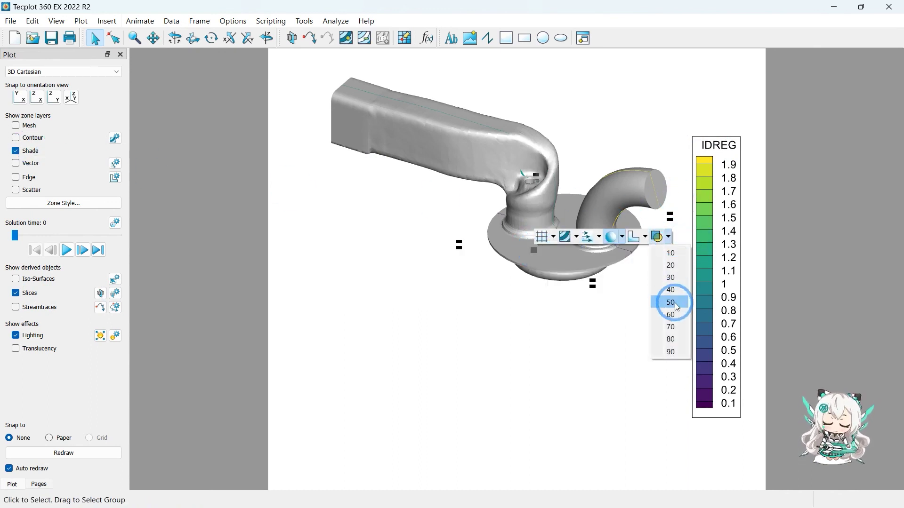
click(666, 319)
click(565, 273)
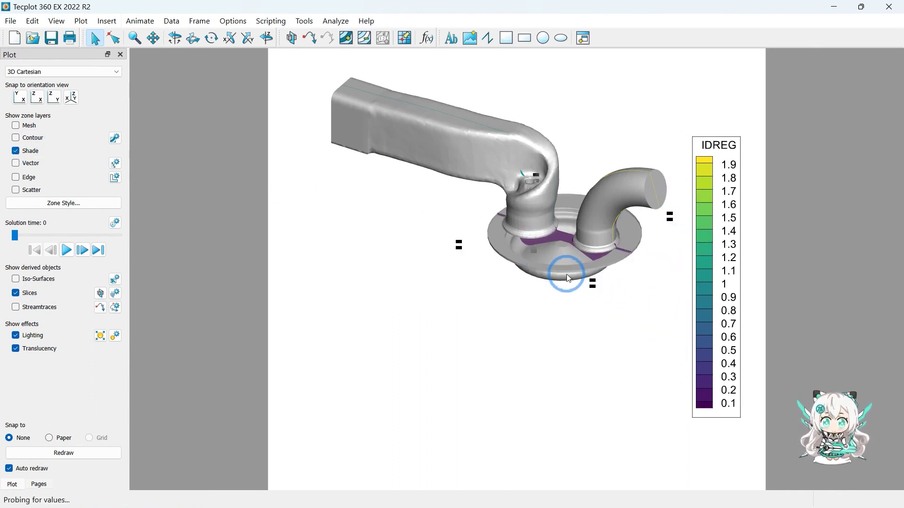
click(734, 192)
click(737, 220)
click(508, 166)
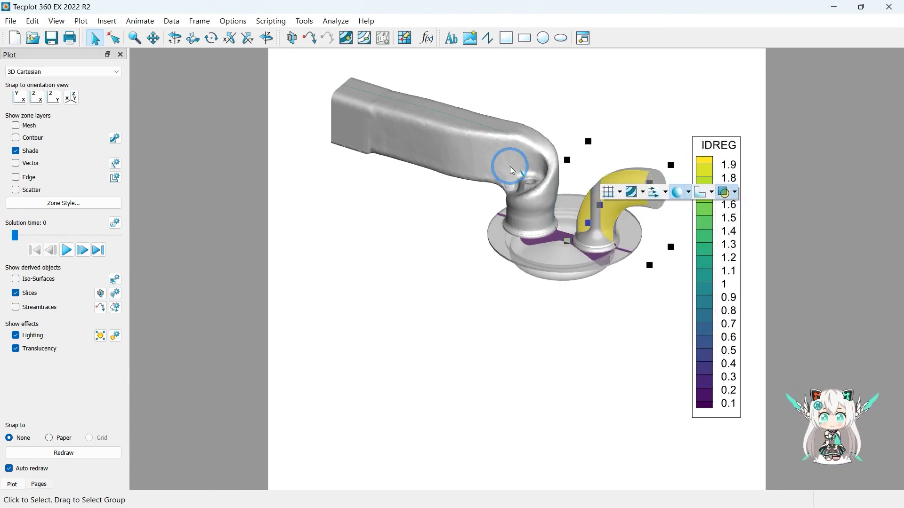
click(640, 154)
click(650, 238)
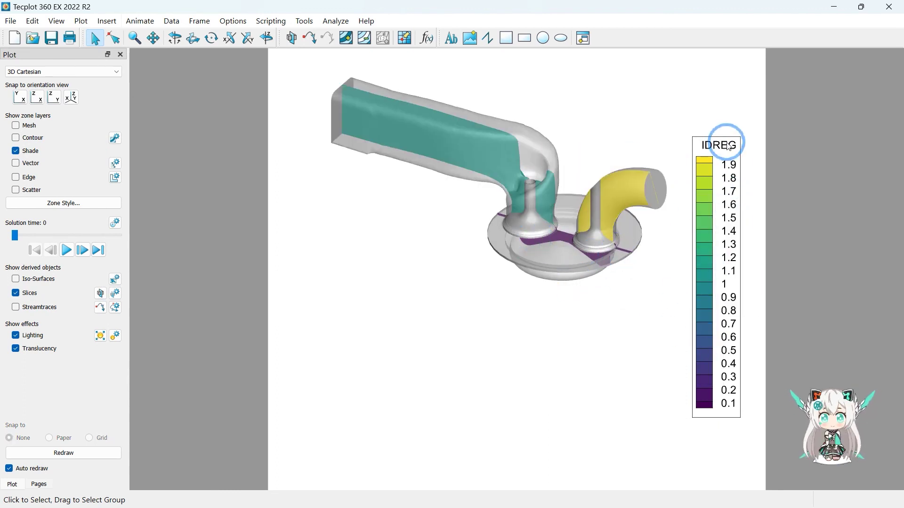
Change the contour variable from the legend's settings to VEL_MAG and make the legend resize automatically.
double_click(719, 144)
drag(403, 91, 151, 92)
click(137, 104)
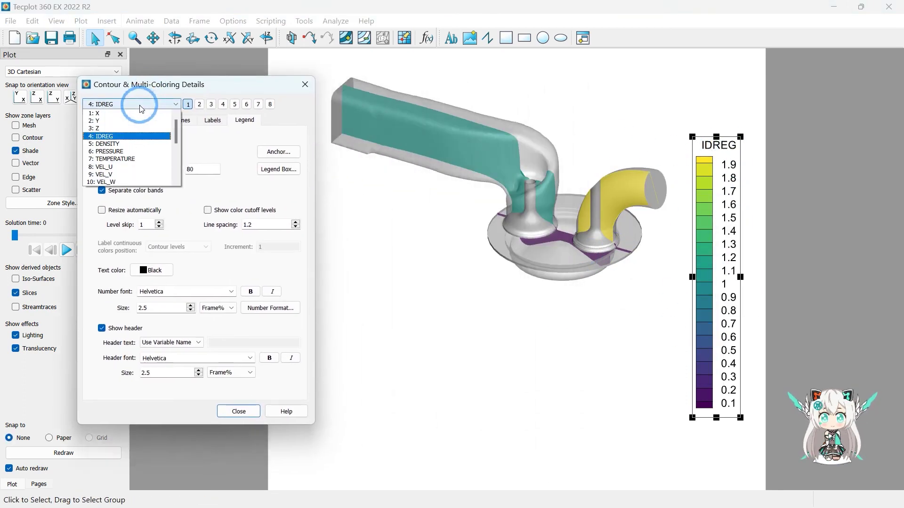
click(118, 167)
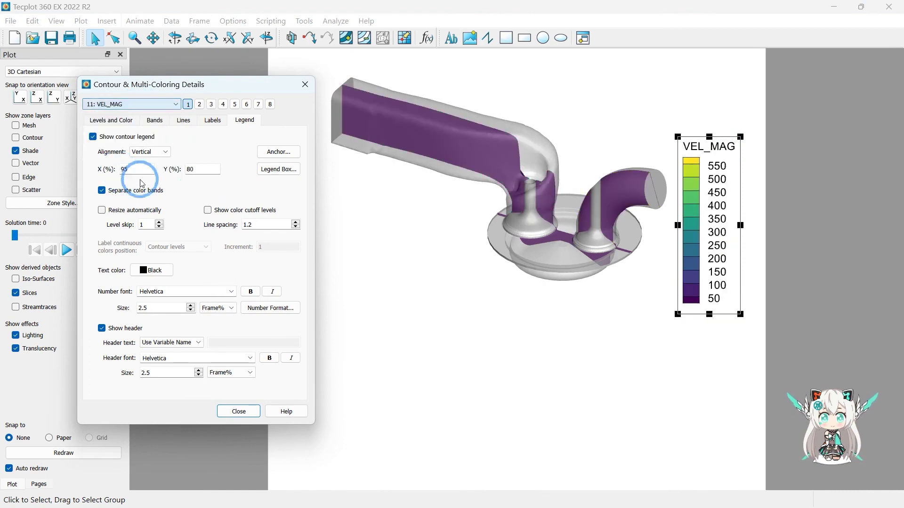
click(125, 210)
click(195, 121)
Apply the Small Rainbow color map and regenerate the contour levels as approximate levels for nice values.
click(113, 120)
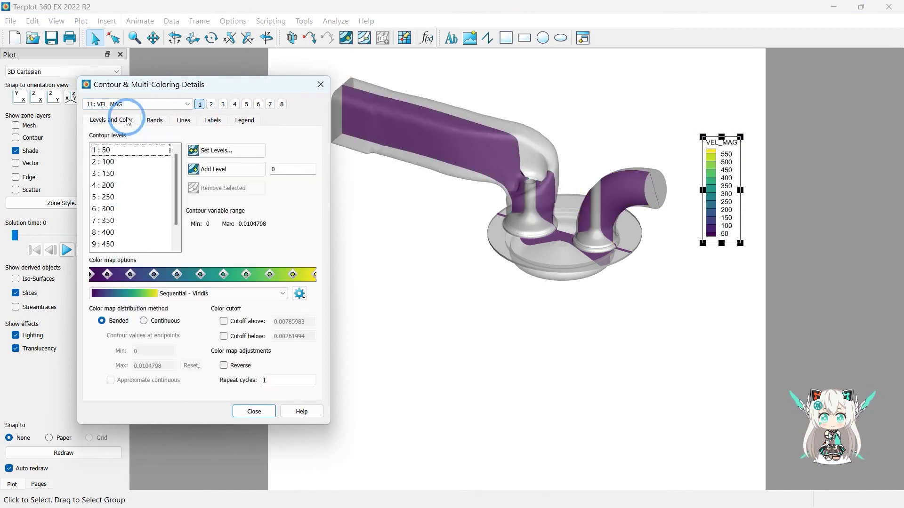
click(254, 293)
click(198, 314)
click(276, 150)
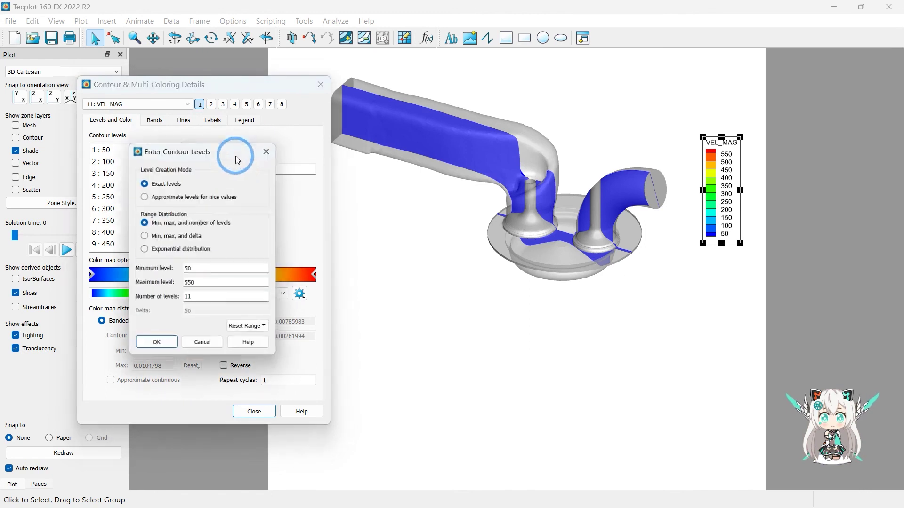
click(171, 196)
click(197, 216)
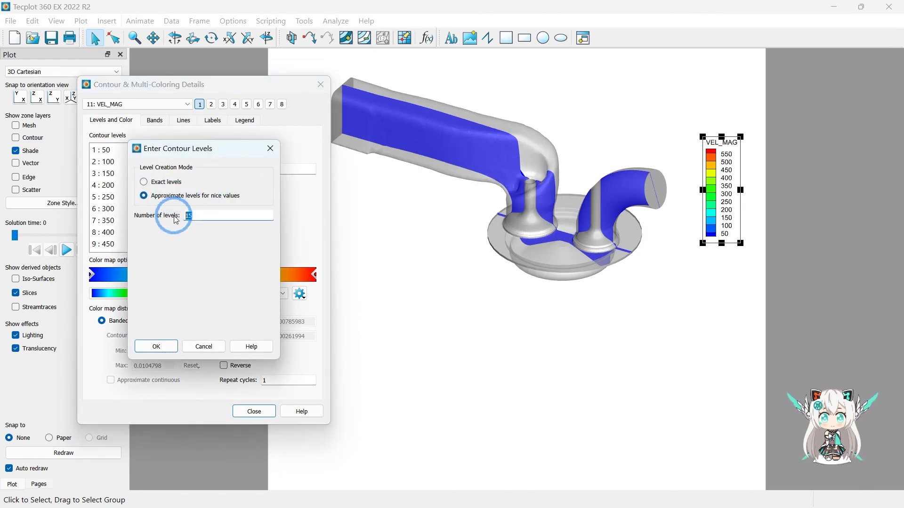
click(155, 346)
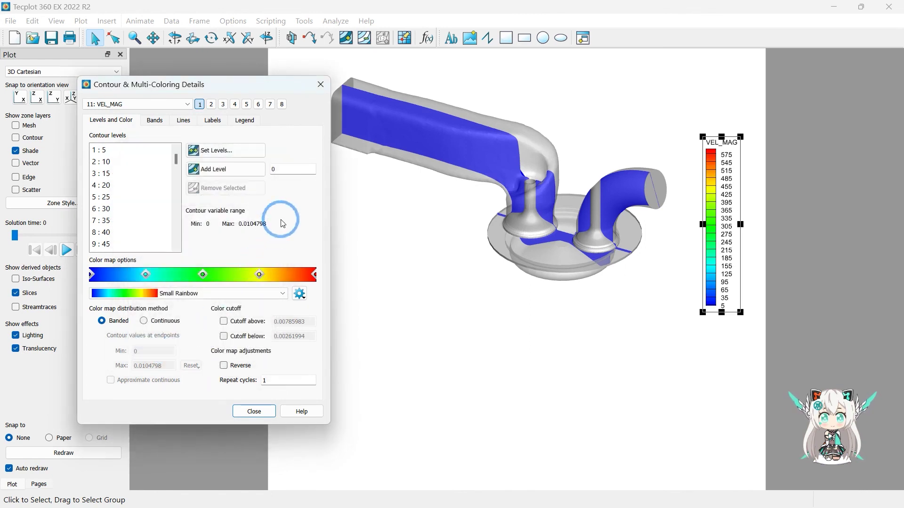
Define exact velocity contour levels with a maximum level of 200 and close the contour settings.
click(214, 149)
click(162, 182)
drag(200, 284, 175, 290)
text(200)
click(155, 346)
key(Escape)
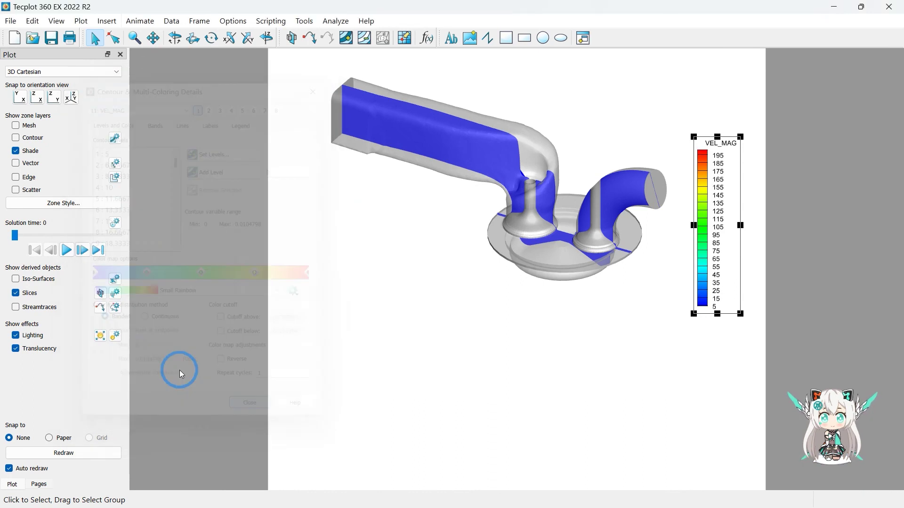
Advance the solution time to 32.0202 and show the velocity slice face-on in the YZ orientation, enlarged around the cylinder.
click(18, 235)
right_click(660, 262)
click(498, 318)
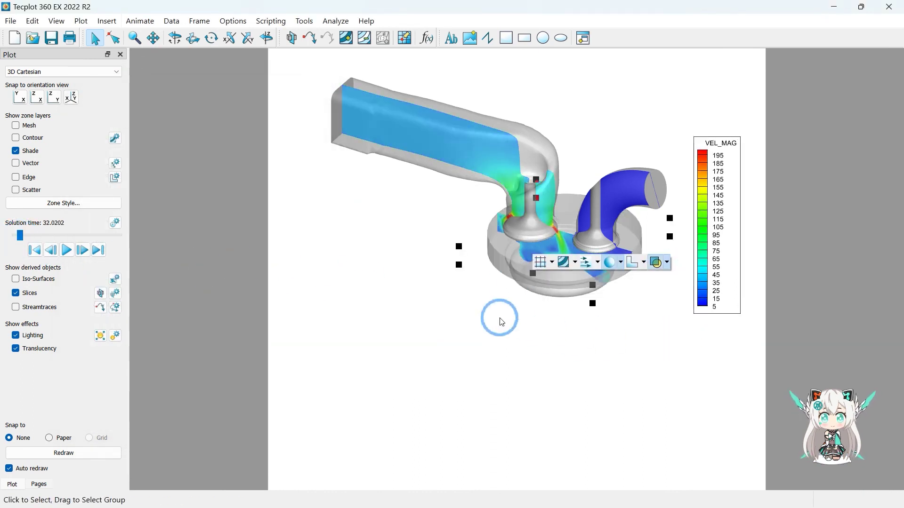
click(34, 94)
scroll(604, 229, up, 3)
right_drag(574, 239, 540, 261)
scroll(494, 244, up, 1)
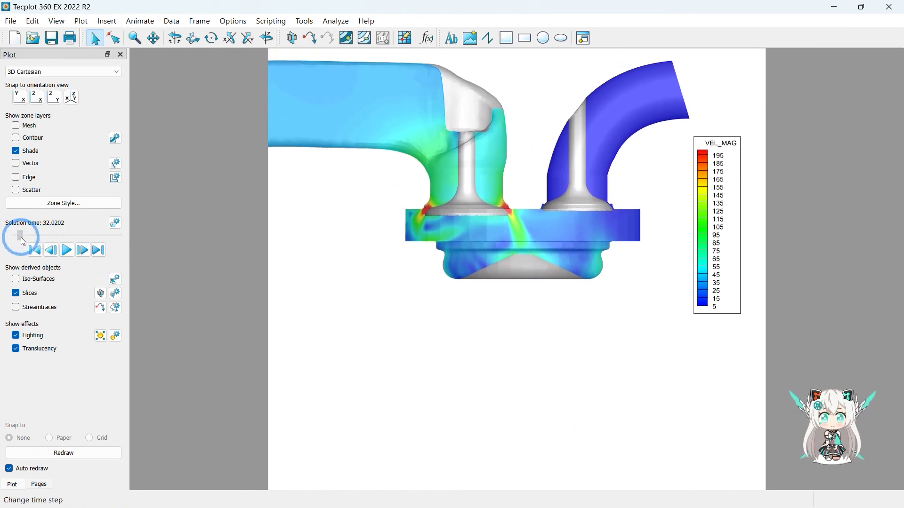
Play the in-cylinder velocity animation through the intake phase and again from about solution time 496 to examine the exhaust flow.
drag(20, 238, 27, 236)
click(67, 249)
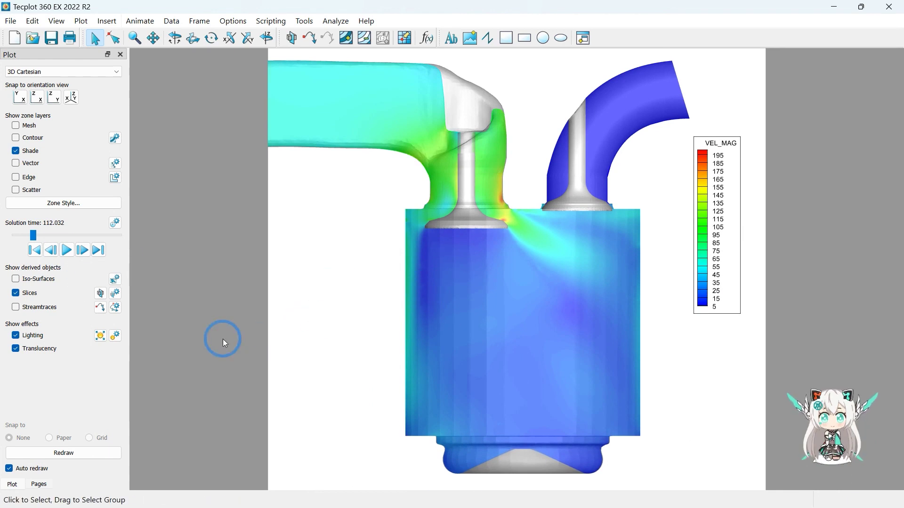
drag(33, 235, 85, 234)
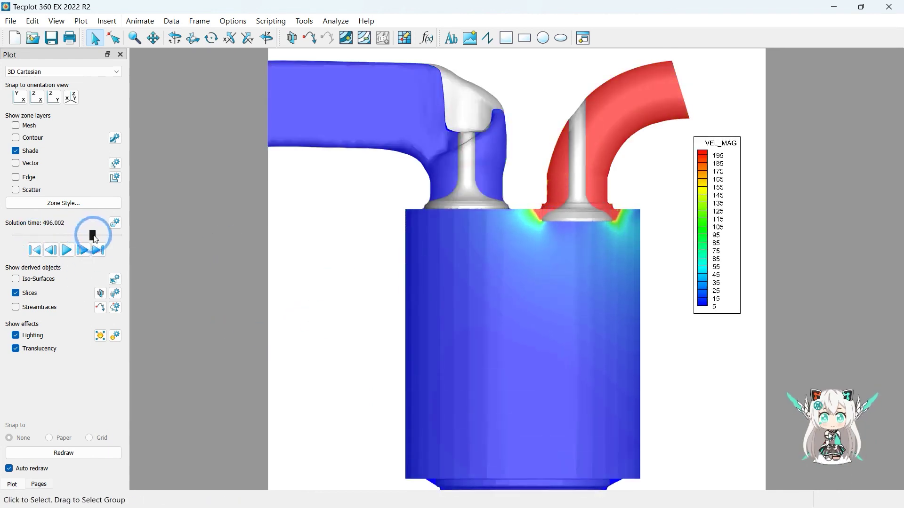
click(67, 250)
click(66, 250)
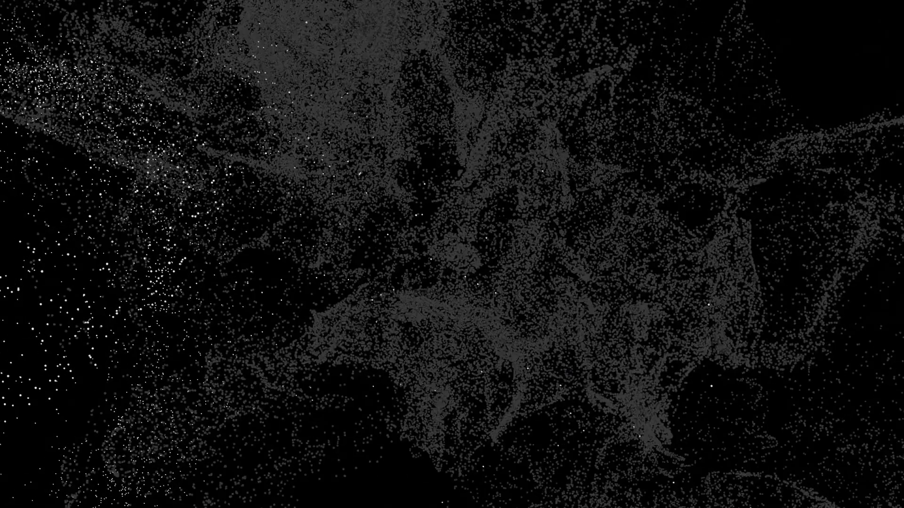